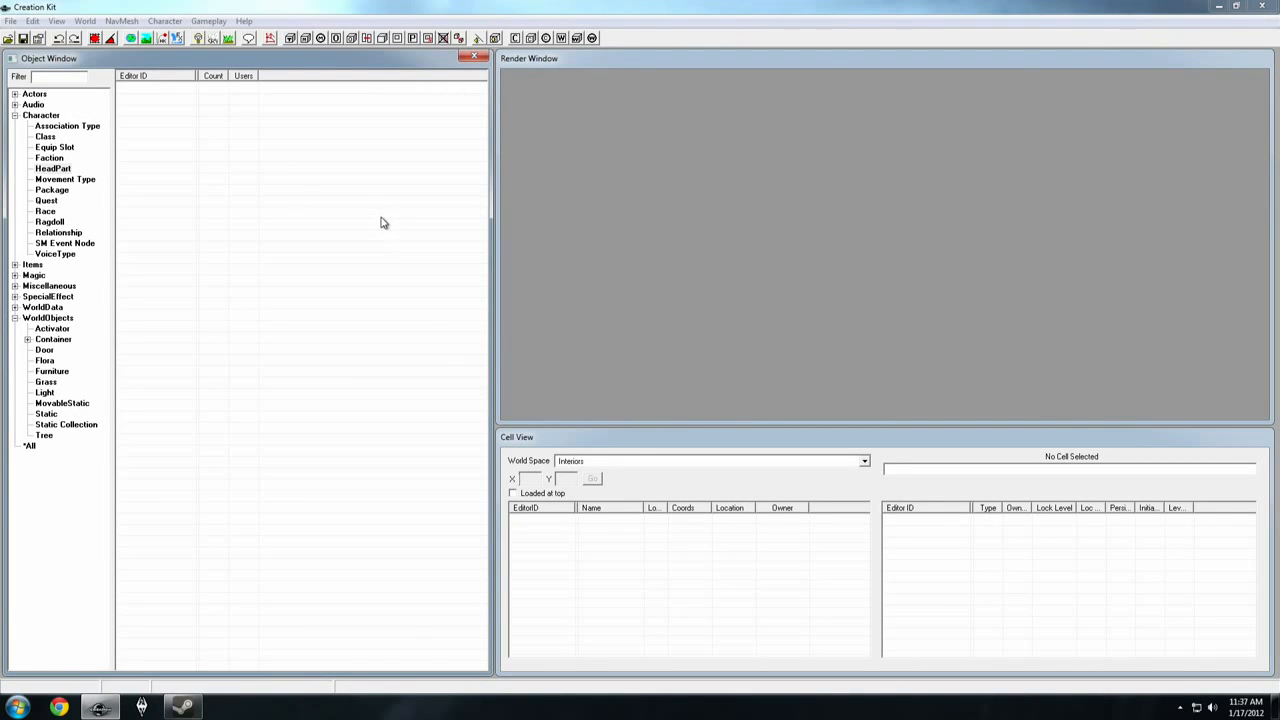
# Load the Skyrim.esm master file as the only data file, leaving the CoolMod.esp plugin unselected.
pyautogui.click(10, 21)
pyautogui.click(30, 36)
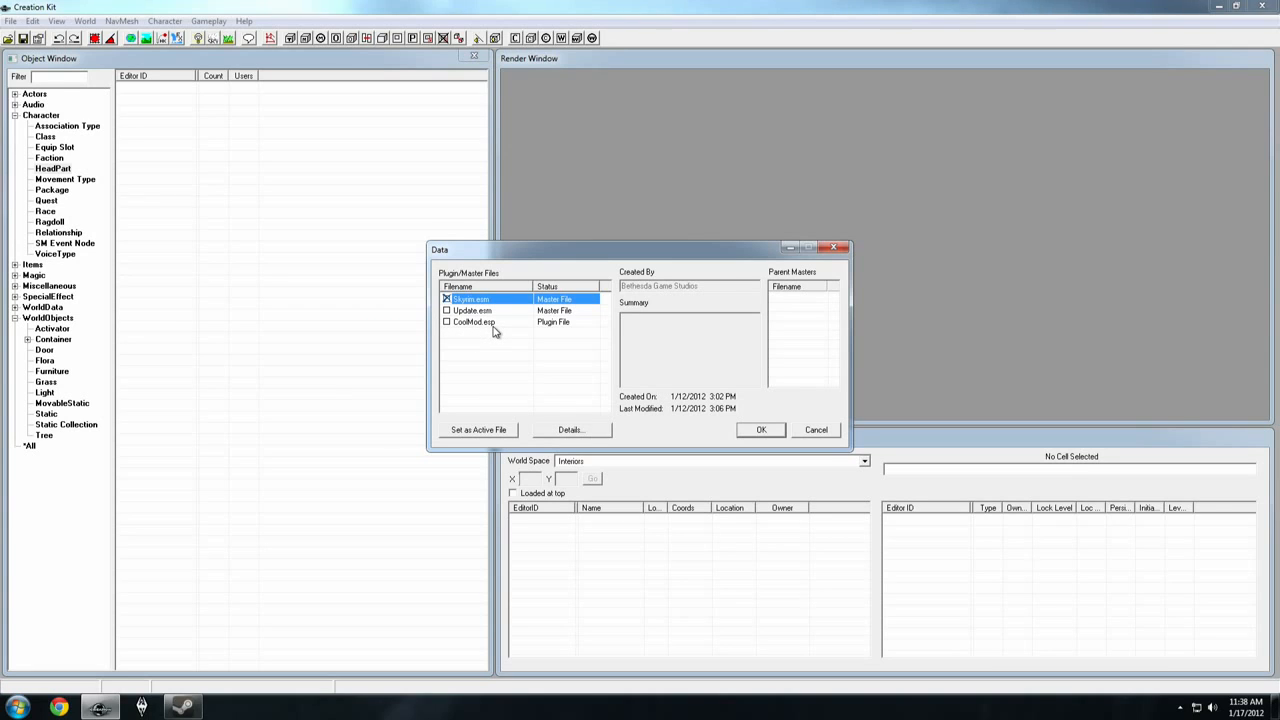
pyautogui.click(496, 324)
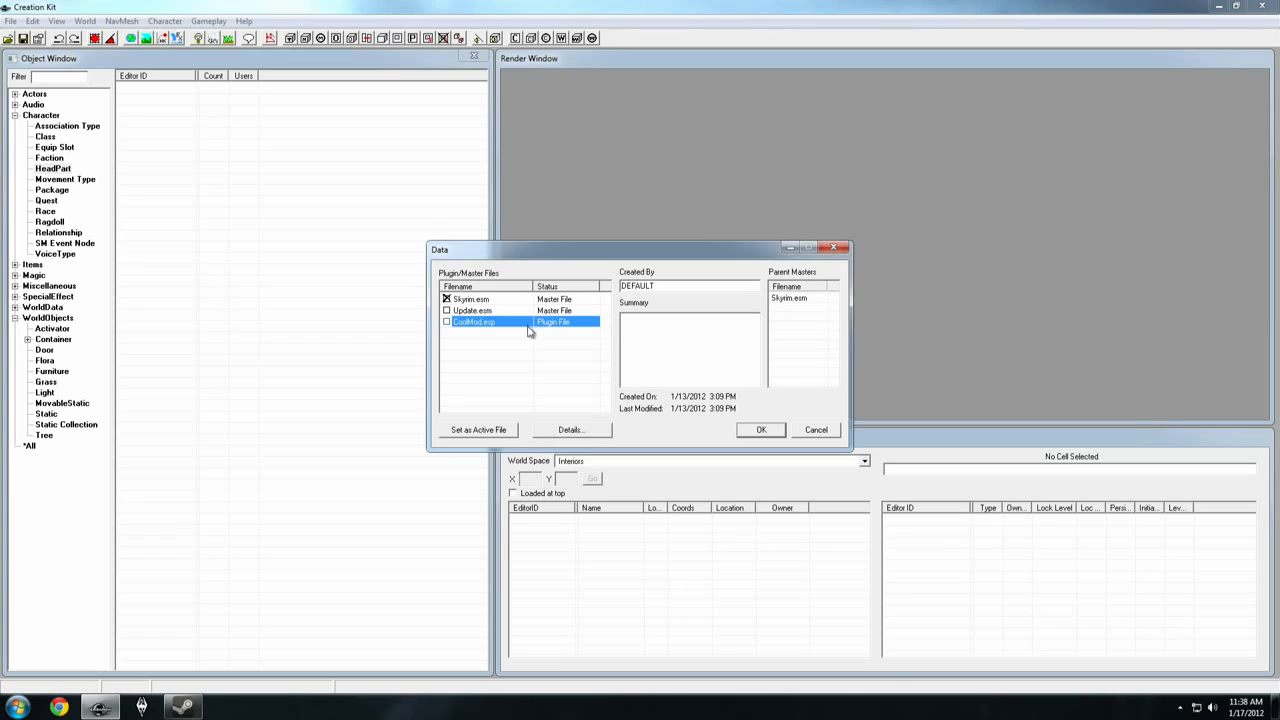
pyautogui.click(480, 436)
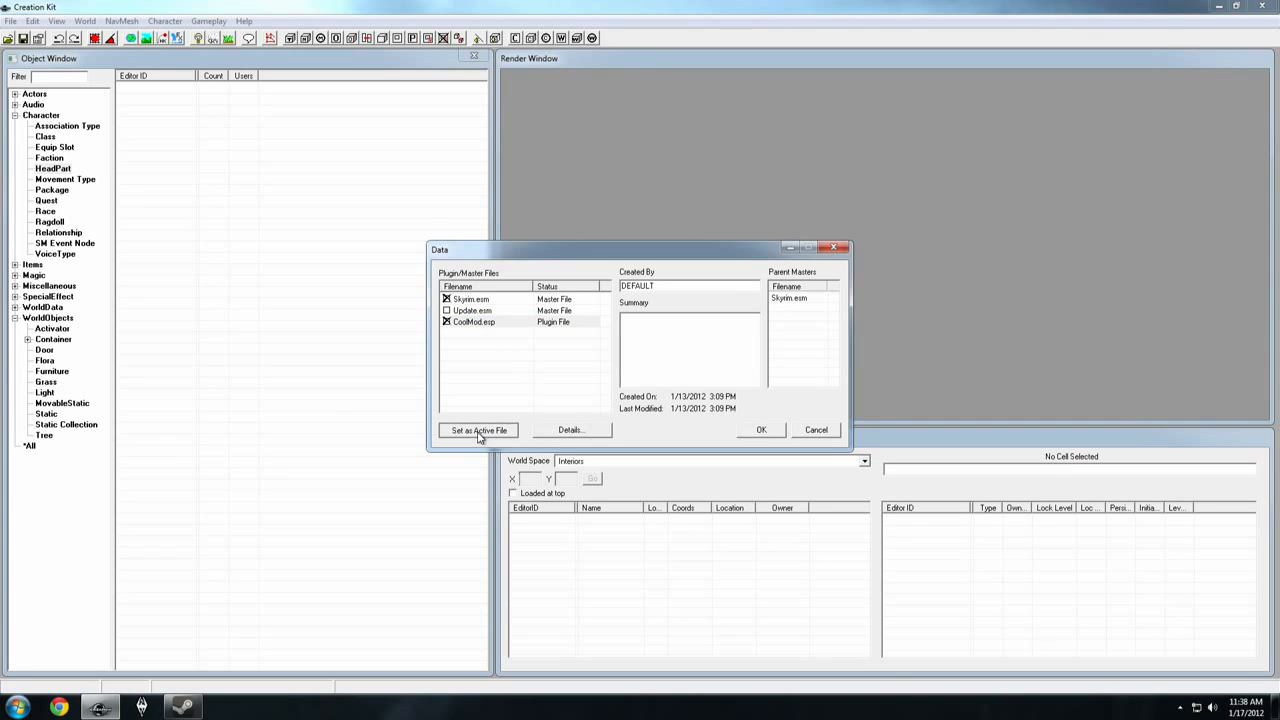
pyautogui.click(490, 328)
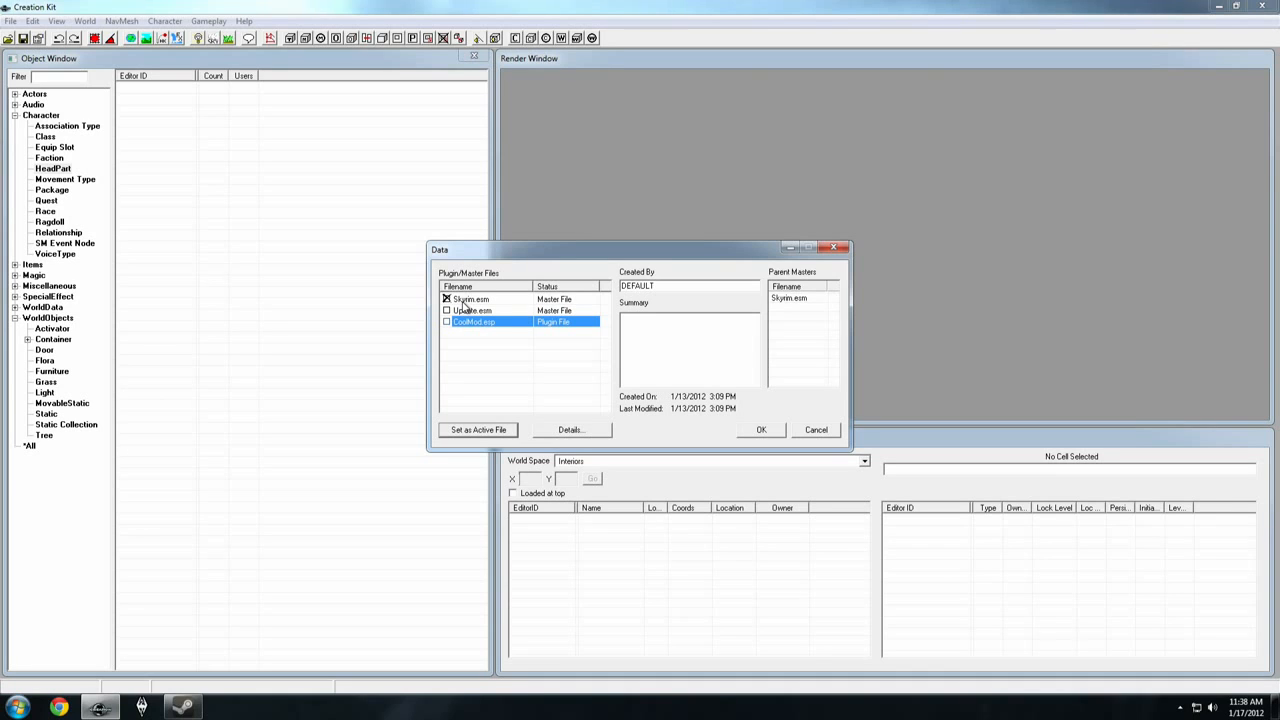
pyautogui.click(746, 431)
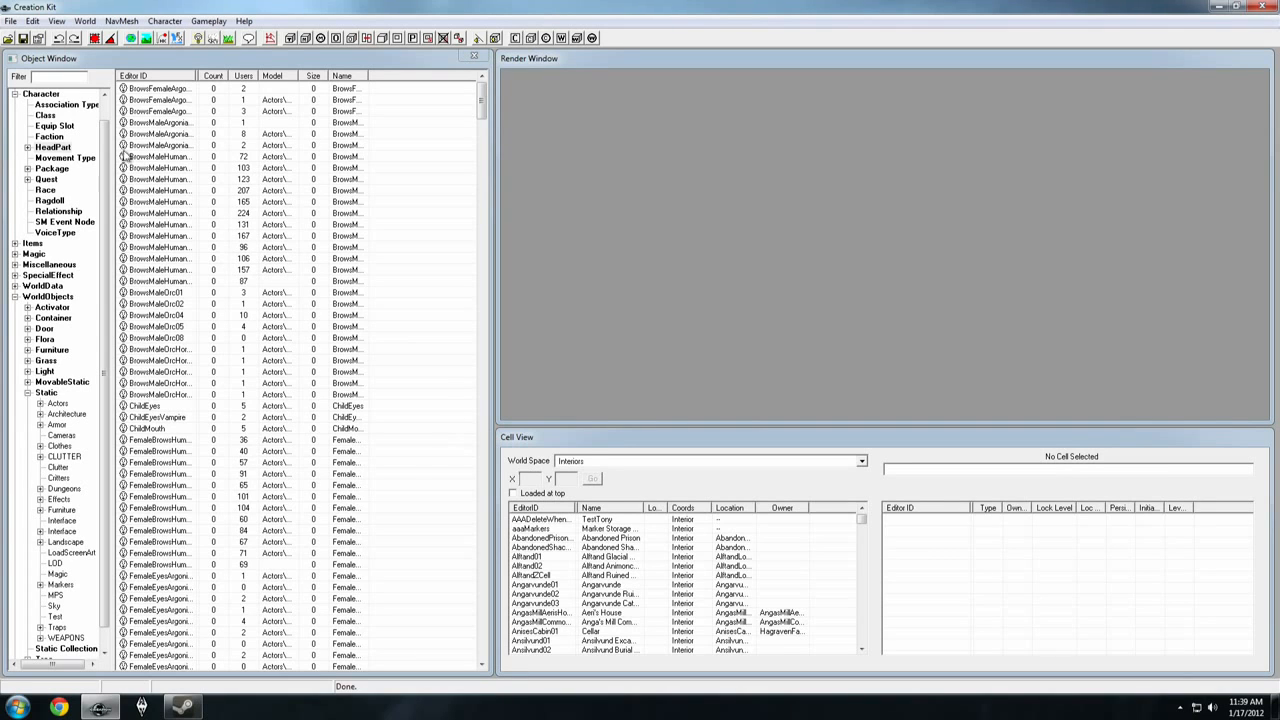
# Look into the Actors and Character categories of the object tree and leave both collapsed.
pyautogui.moveTo(104, 149); pyautogui.dragTo(107, 117)
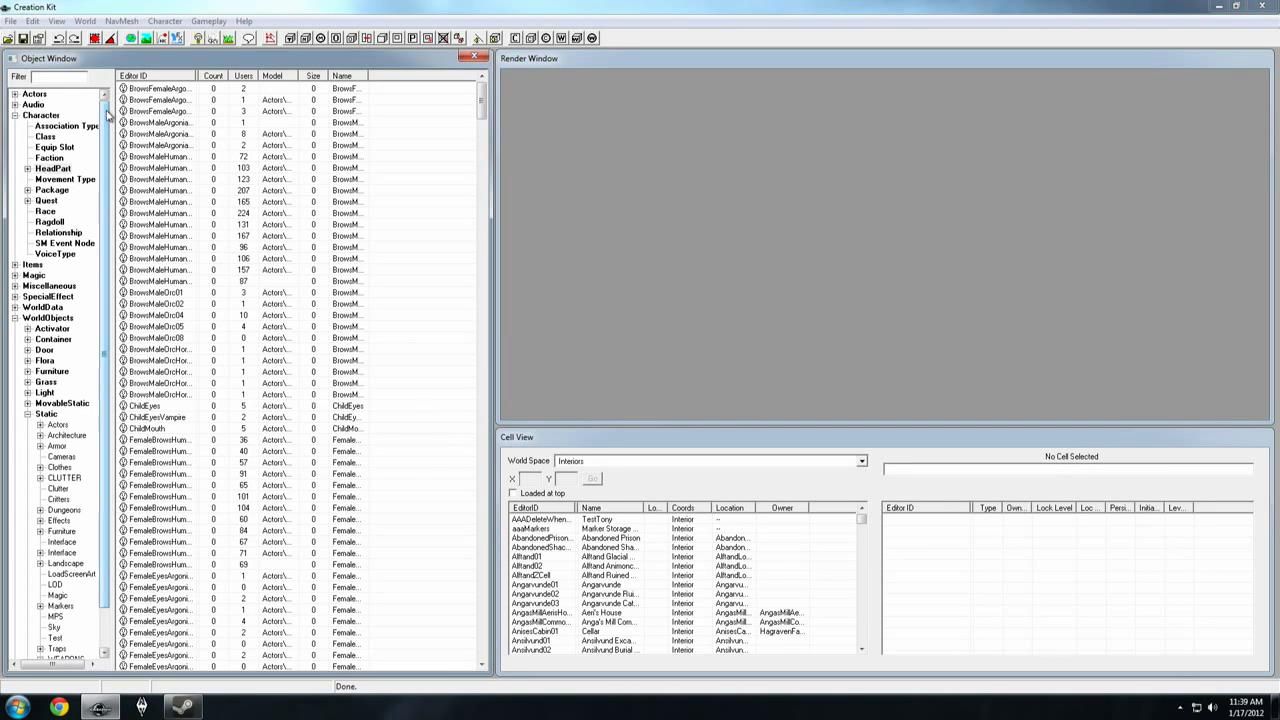
pyautogui.click(15, 116)
pyautogui.click(15, 94)
pyautogui.click(15, 94)
pyautogui.click(15, 115)
pyautogui.click(15, 115)
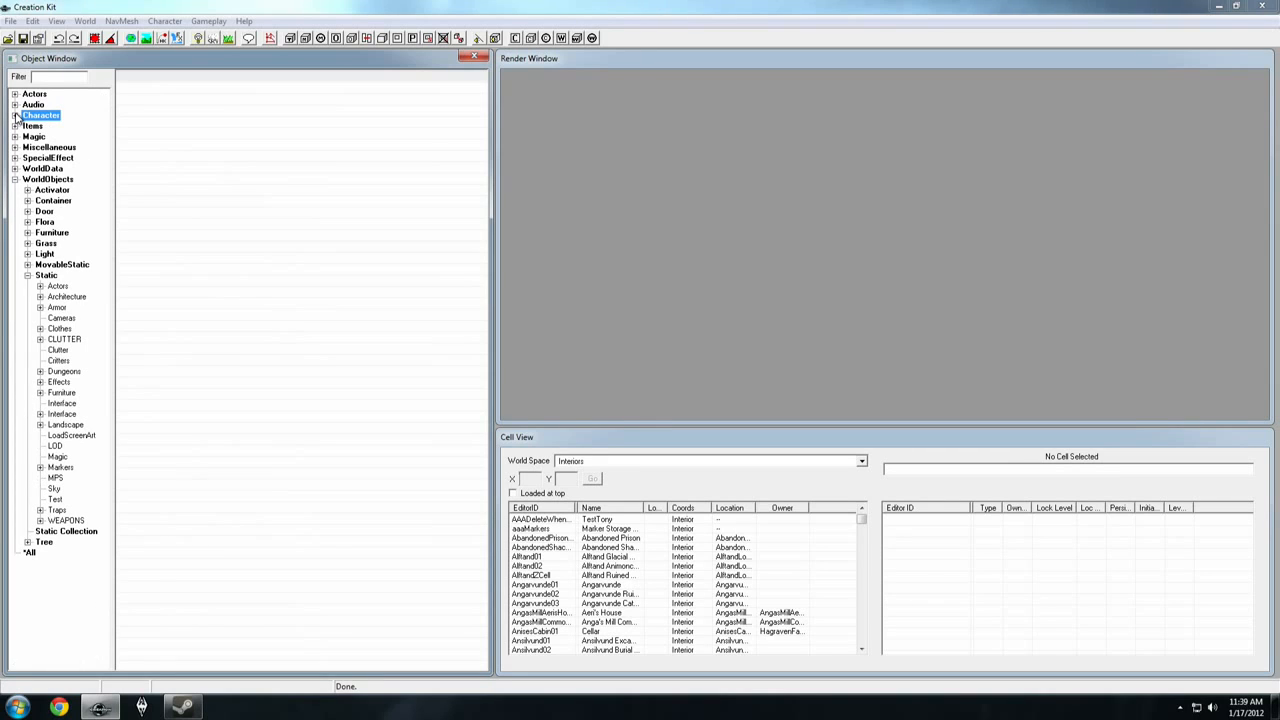
pyautogui.click(15, 115)
pyautogui.click(15, 115)
# Filter the complete object list by KETTLE and select Kettle01.
pyautogui.click(52, 75)
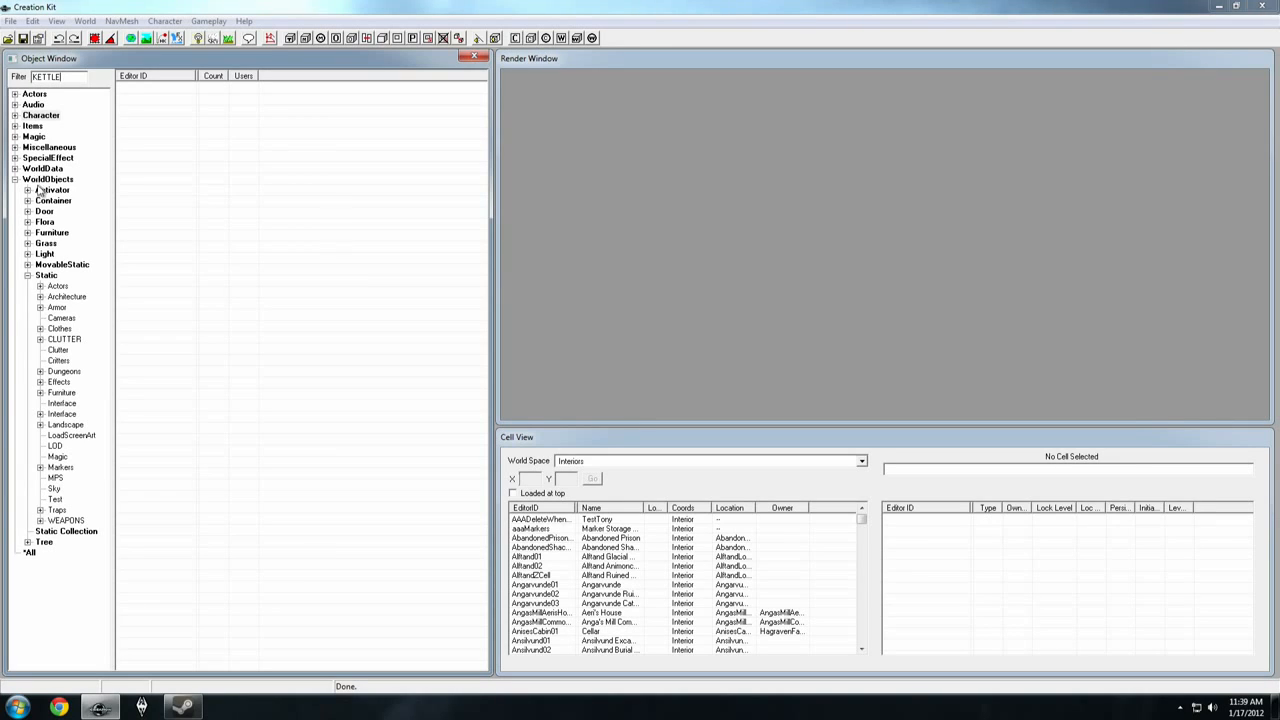
pyautogui.click(31, 552)
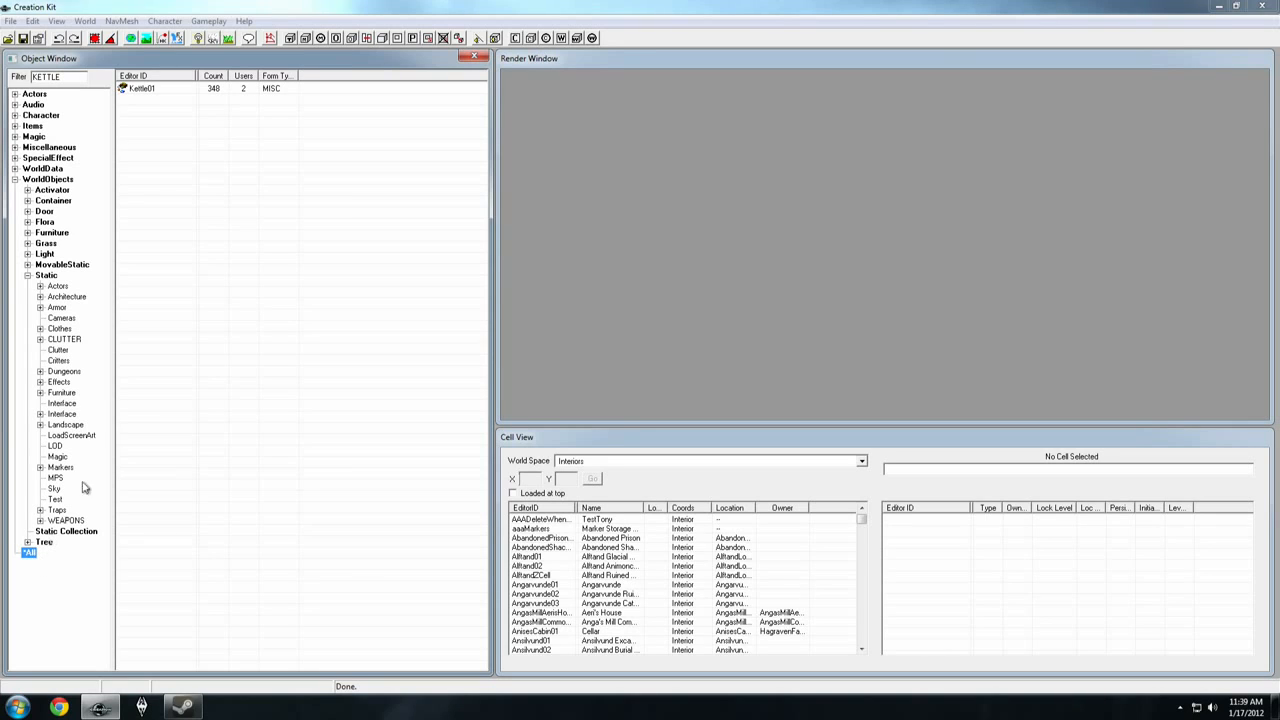
pyautogui.click(150, 90)
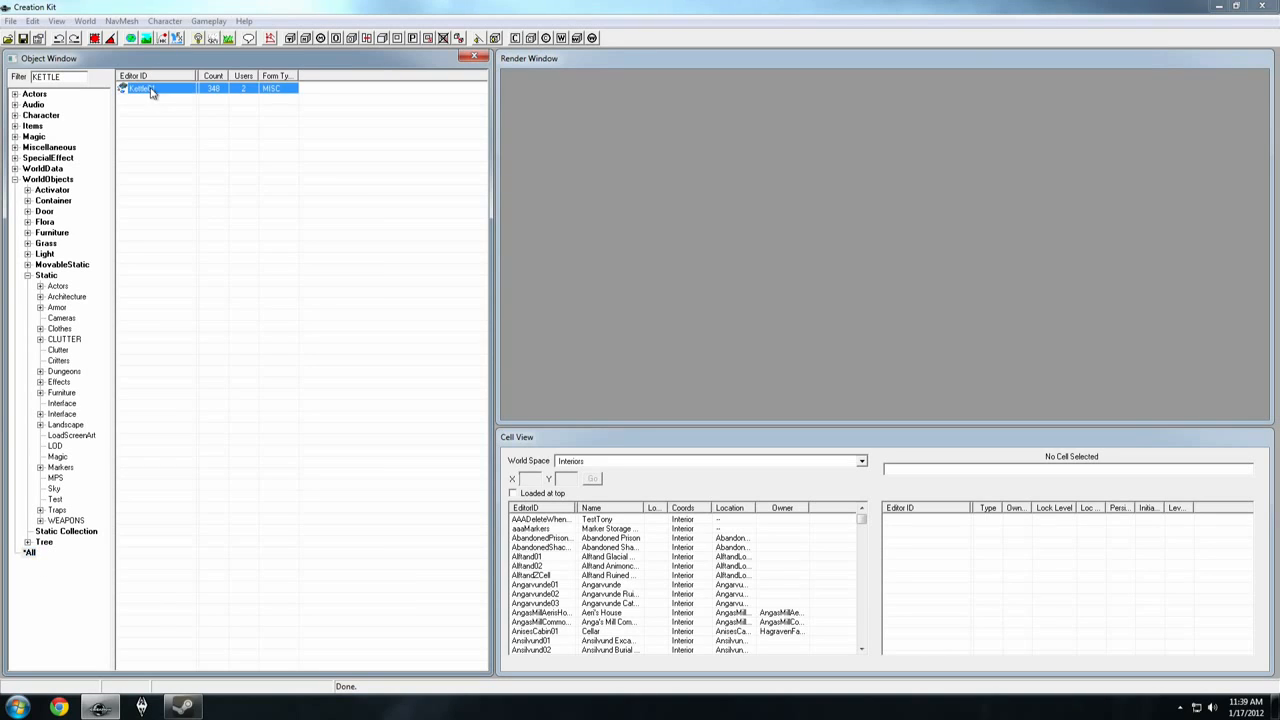
# Search all objects for troll, and set the object filter back to kettle.
pyautogui.doubleClick(48, 76)
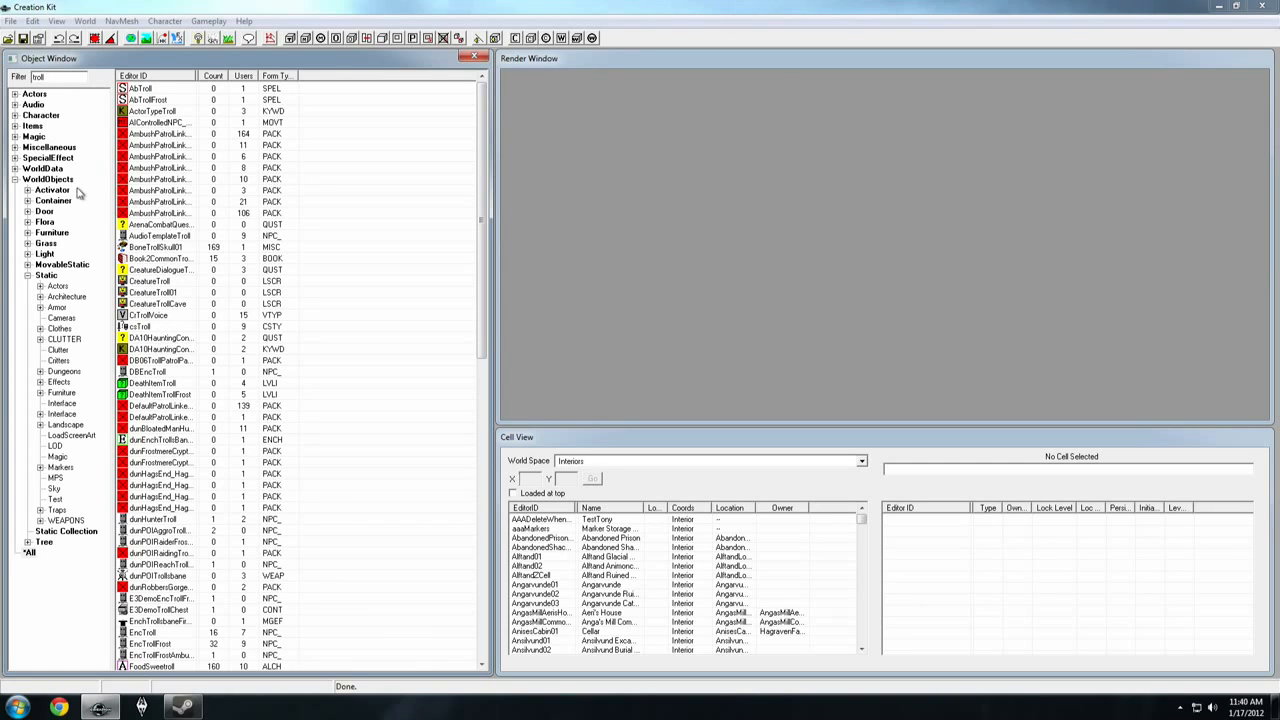
pyautogui.moveTo(55, 76); pyautogui.dragTo(3, 76)
pyautogui.write('kettle')
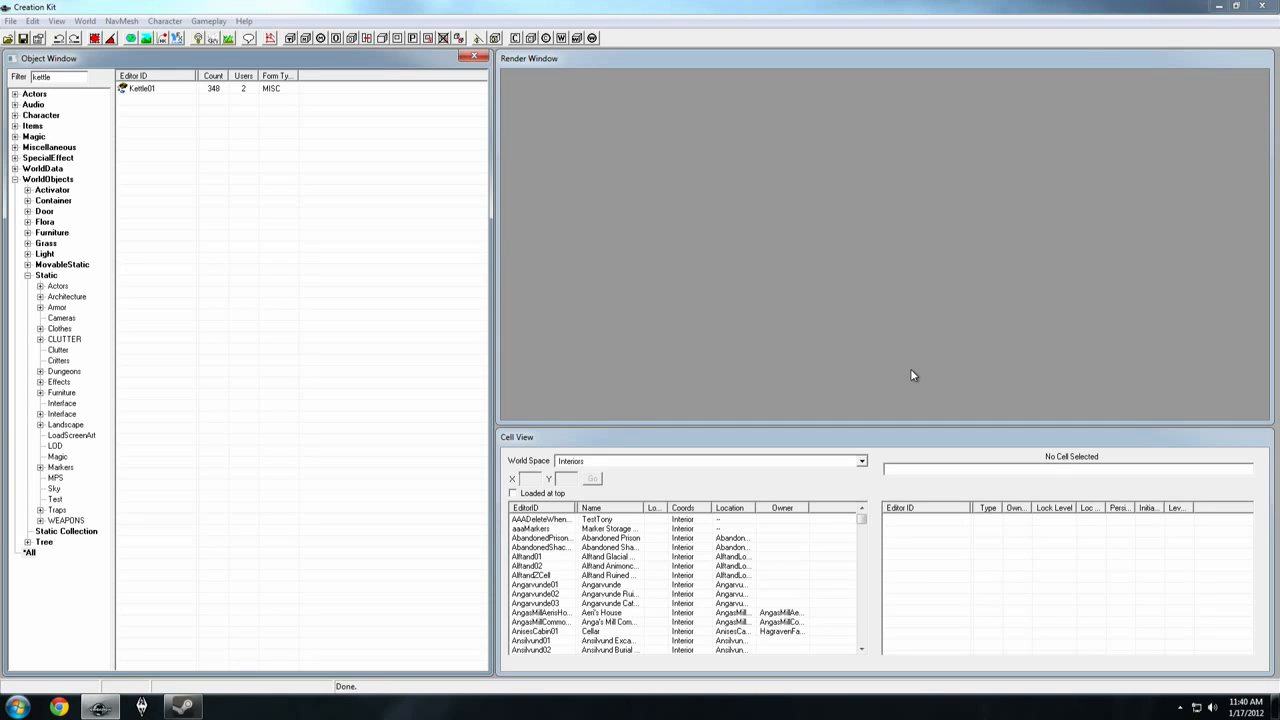
# Find UnownedCell in the Interiors world space and load it for viewing.
pyautogui.click(891, 446)
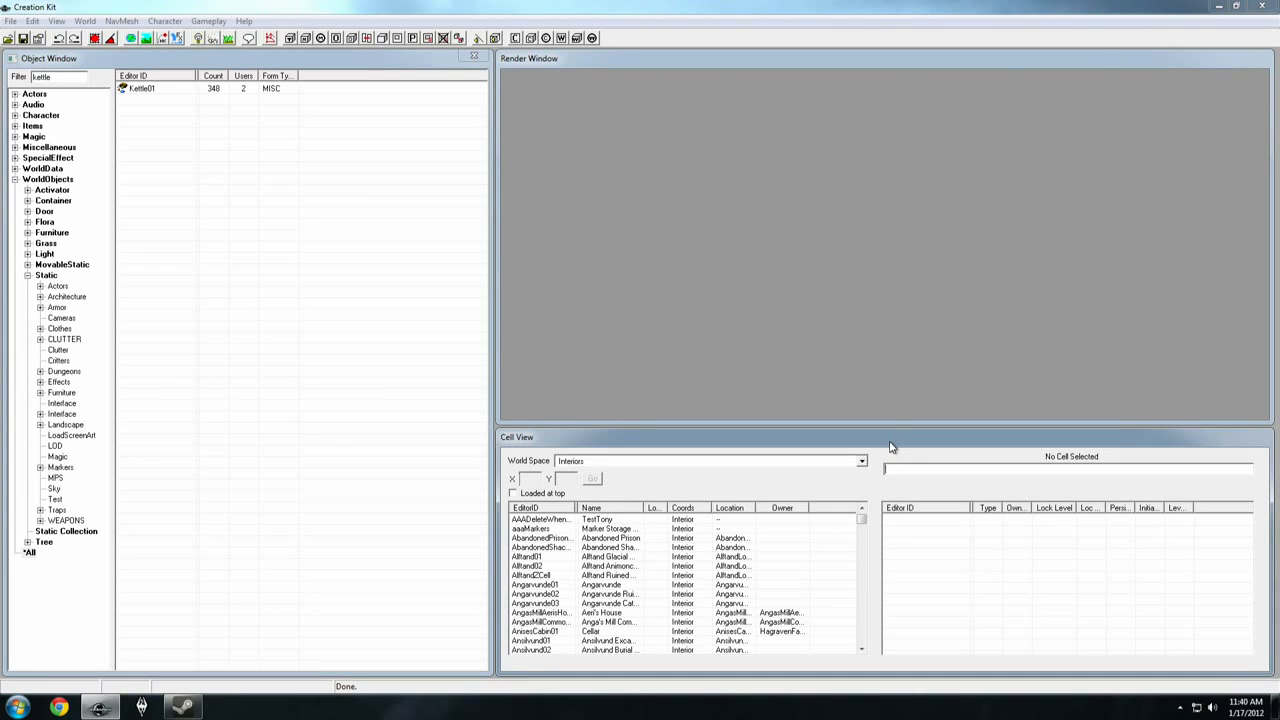
pyautogui.click(766, 461)
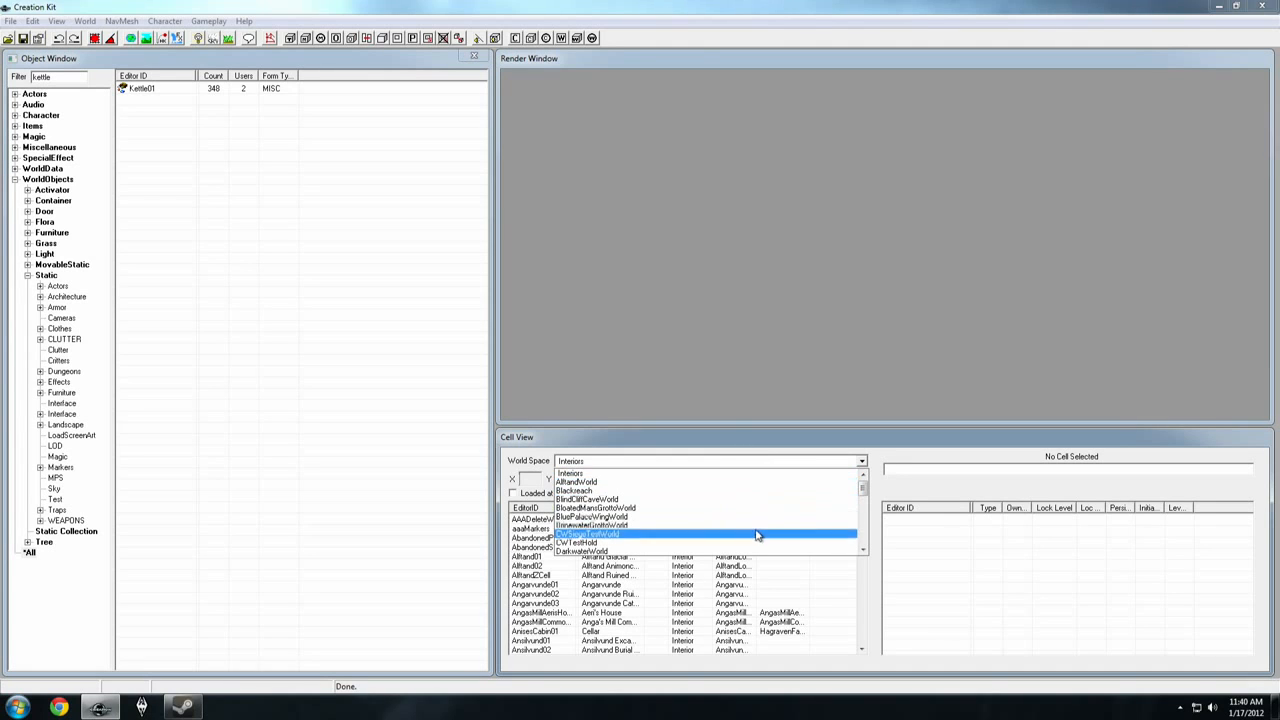
pyautogui.click(733, 473)
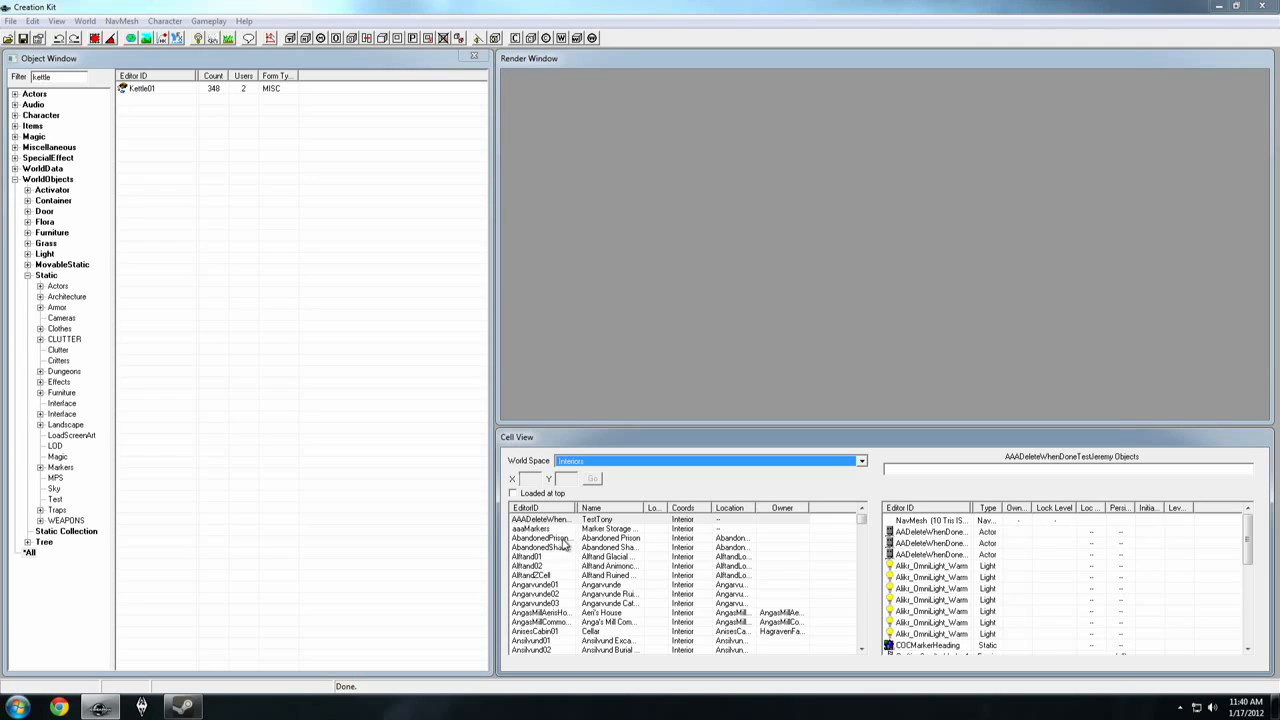
pyautogui.click(563, 538)
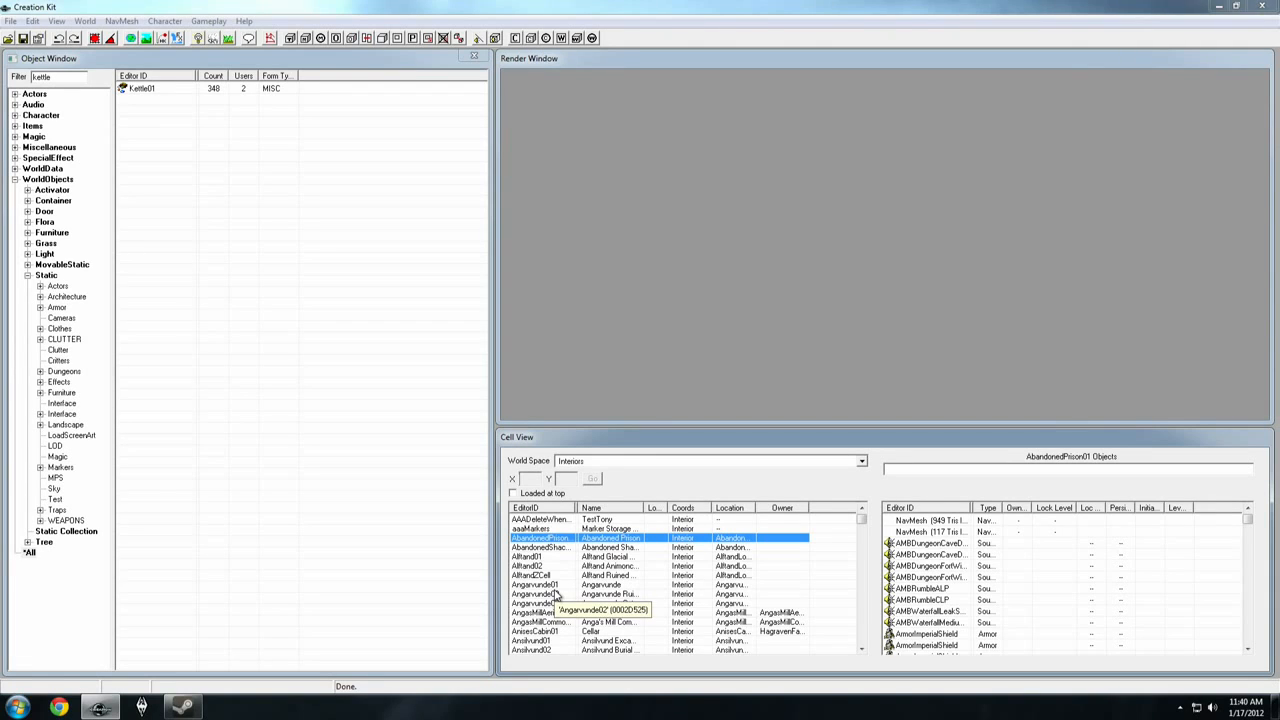
pyautogui.press('u')
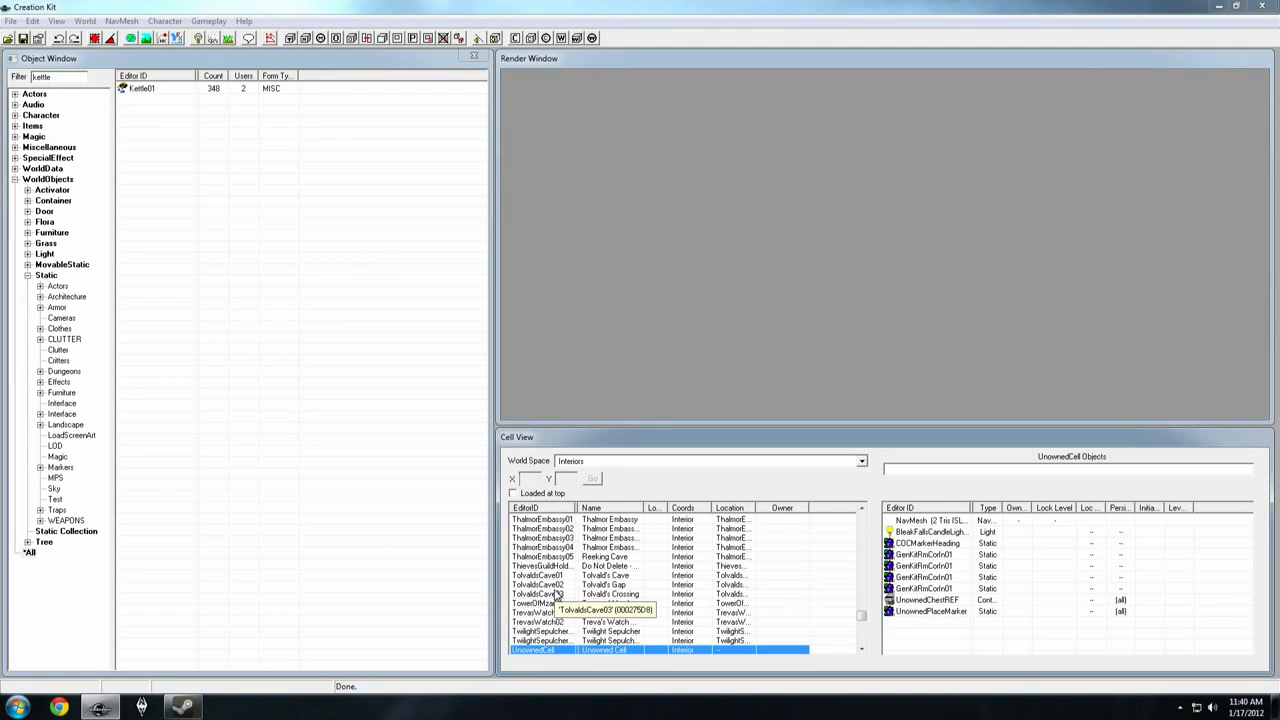
pyautogui.doubleClick(565, 651)
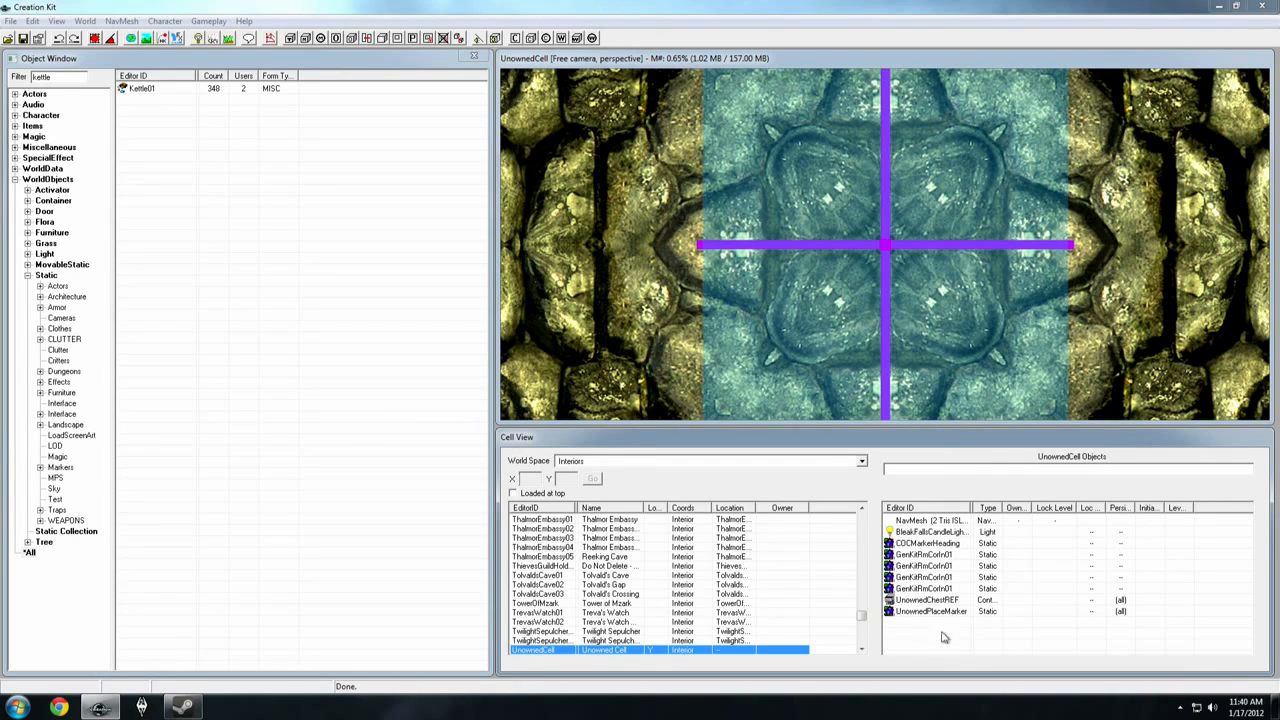
# Filter the object list of UnownedCell by gen, and clear the filter again.
pyautogui.click(924, 471)
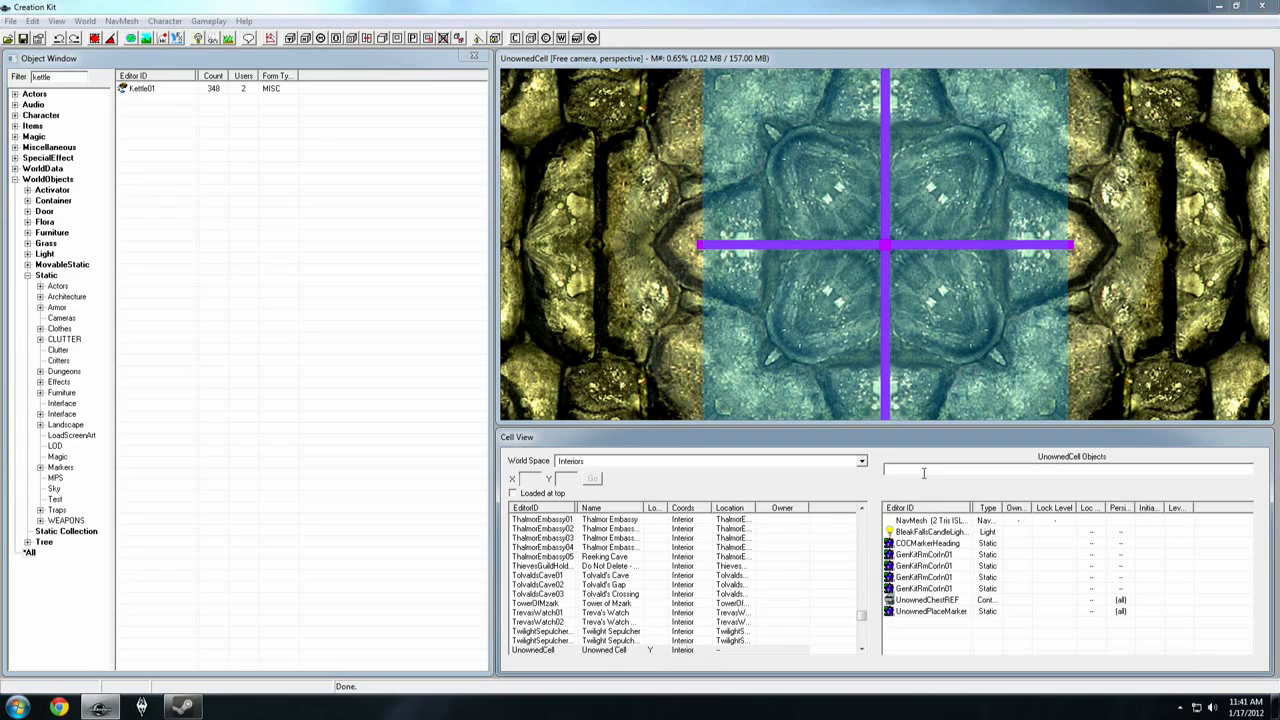
pyautogui.write('gen')
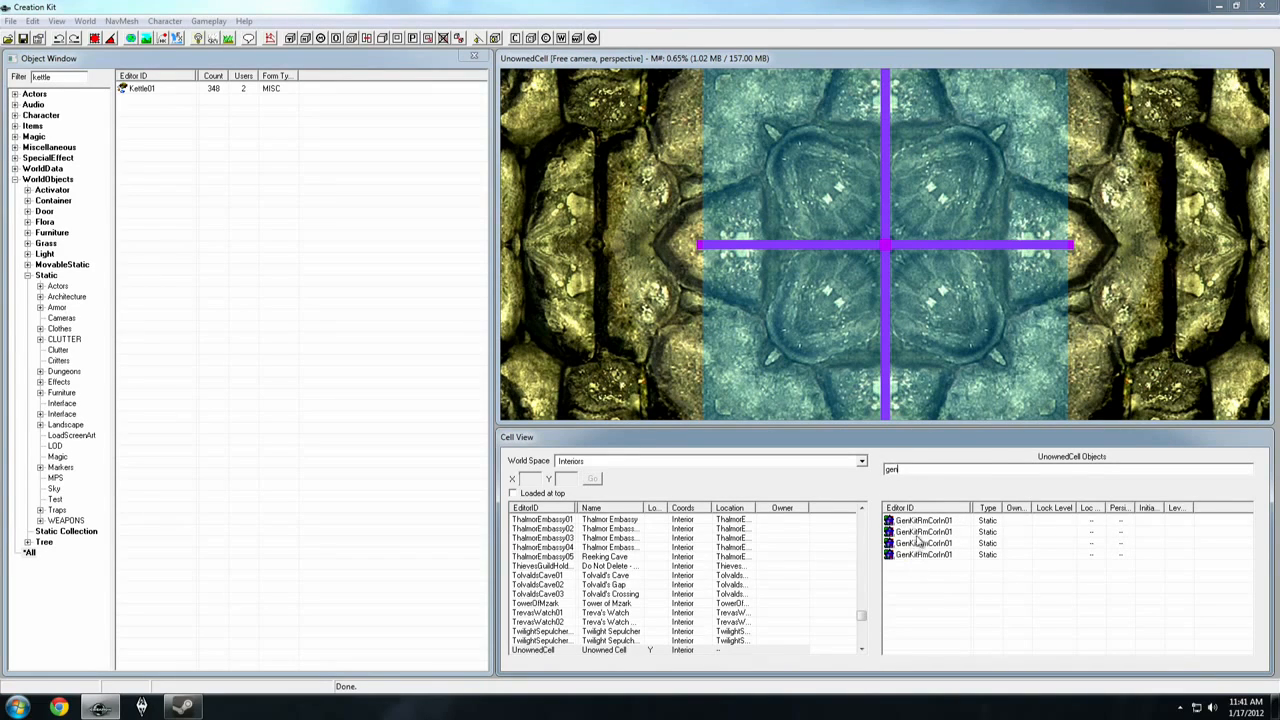
pyautogui.moveTo(928, 466); pyautogui.dragTo(845, 476)
pyautogui.press('BackSpace')
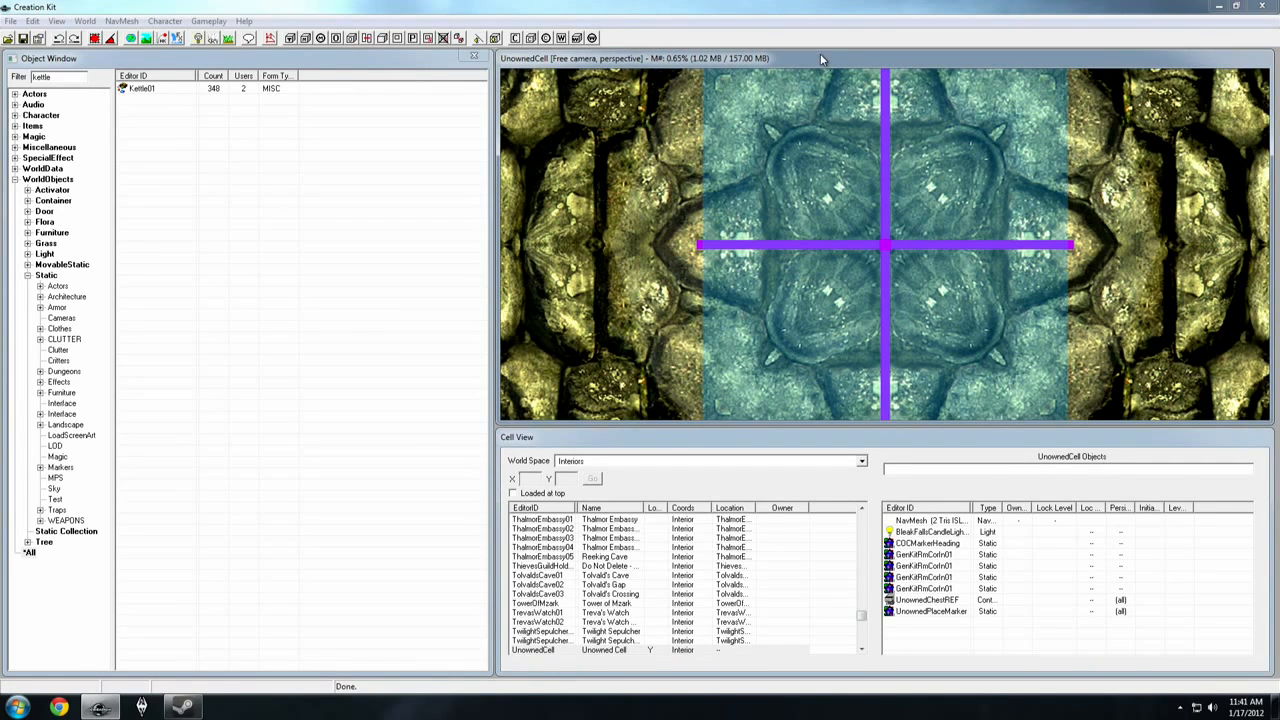
# Examine the UnownedCell room from above, both close up and far enough away to see all its walls.
pyautogui.click(831, 208)
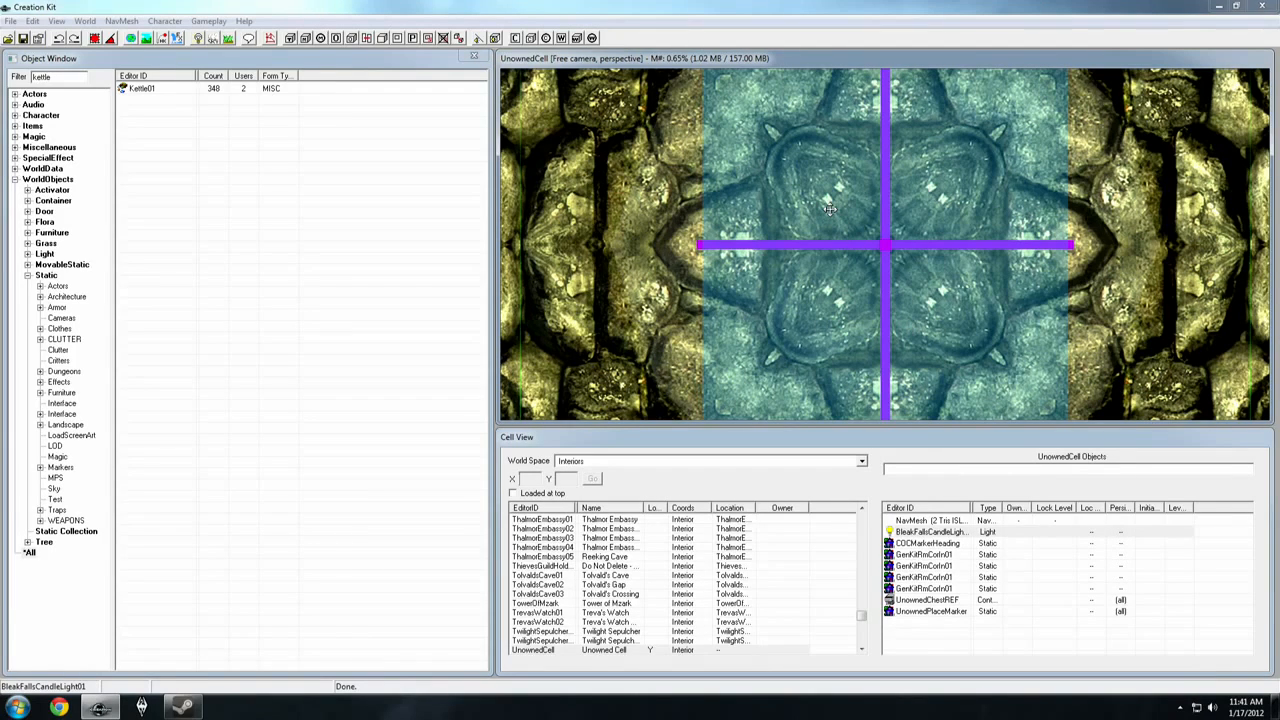
pyautogui.scroll(-8, 831, 208)
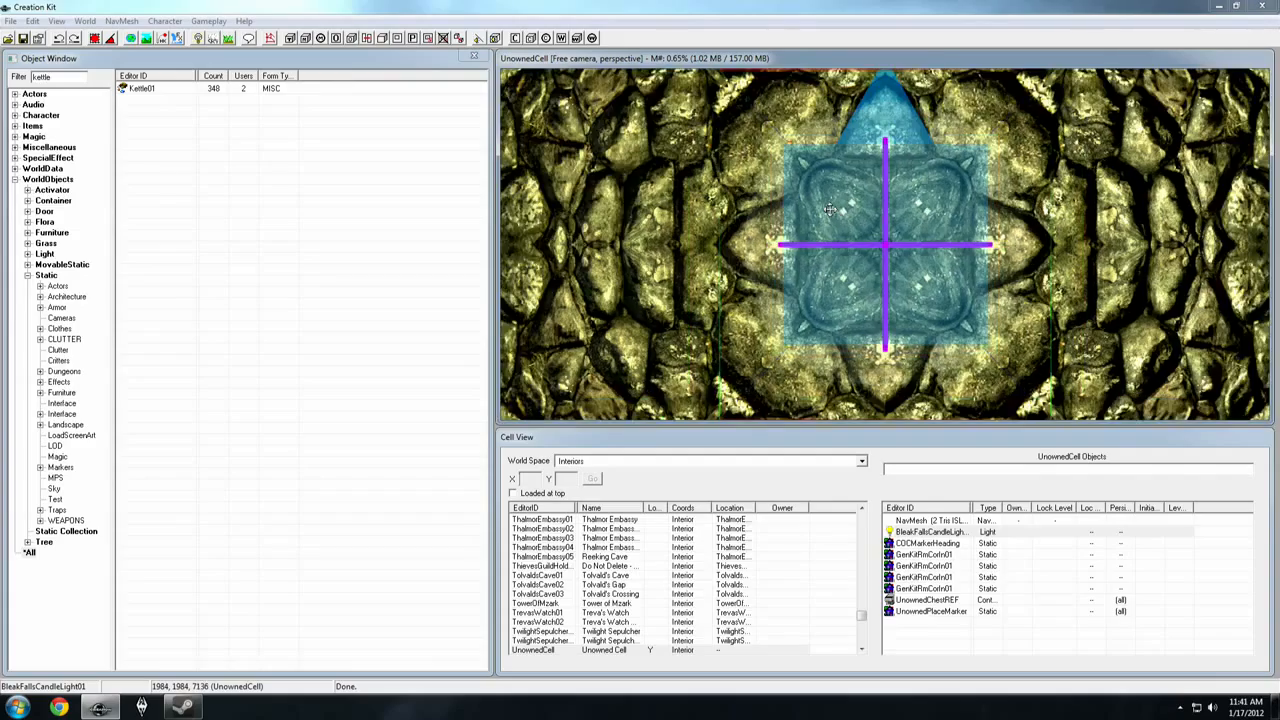
pyautogui.scroll(5, 830, 209)
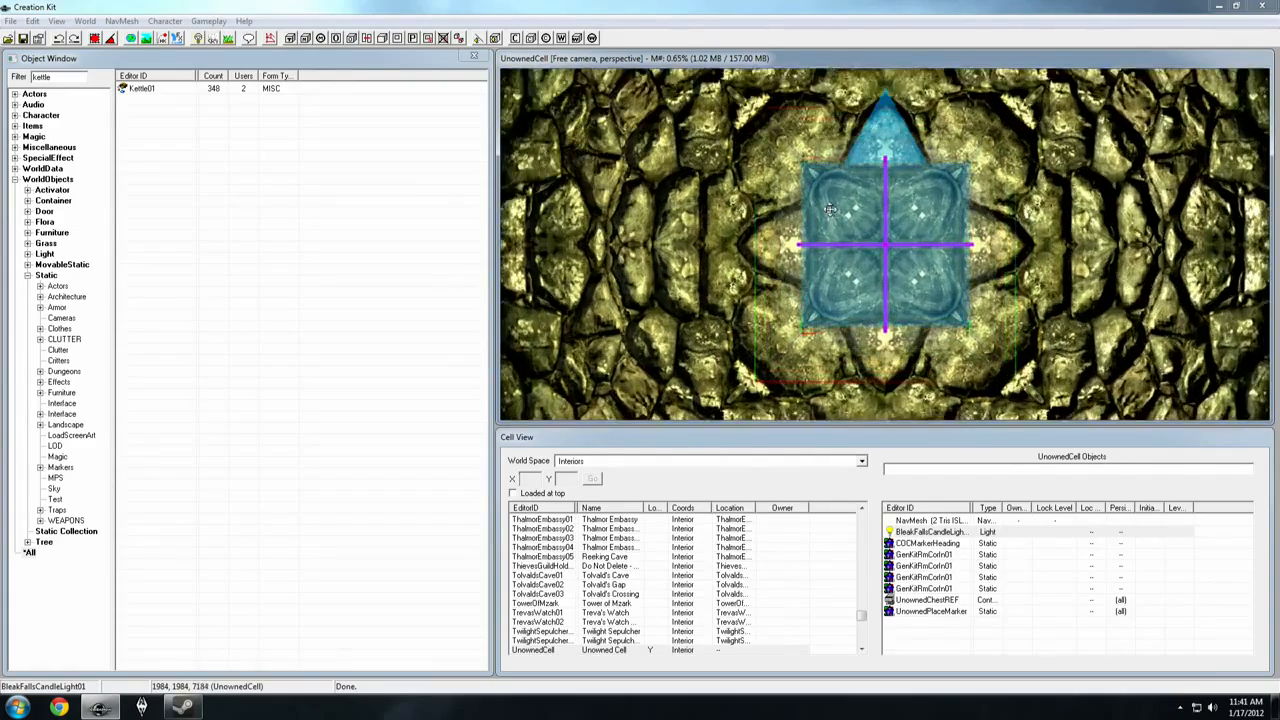
pyautogui.scroll(-6, 830, 209)
pyautogui.scroll(-8, 830, 209)
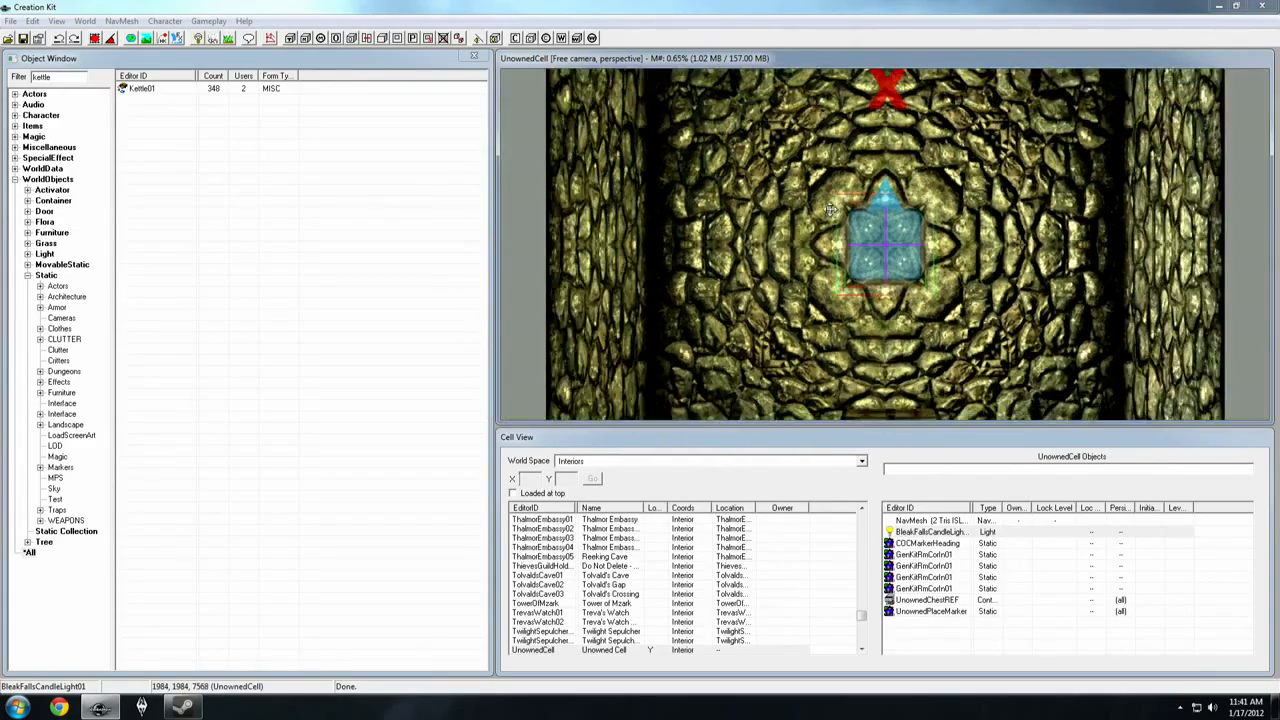
pyautogui.scroll(5, 830, 209)
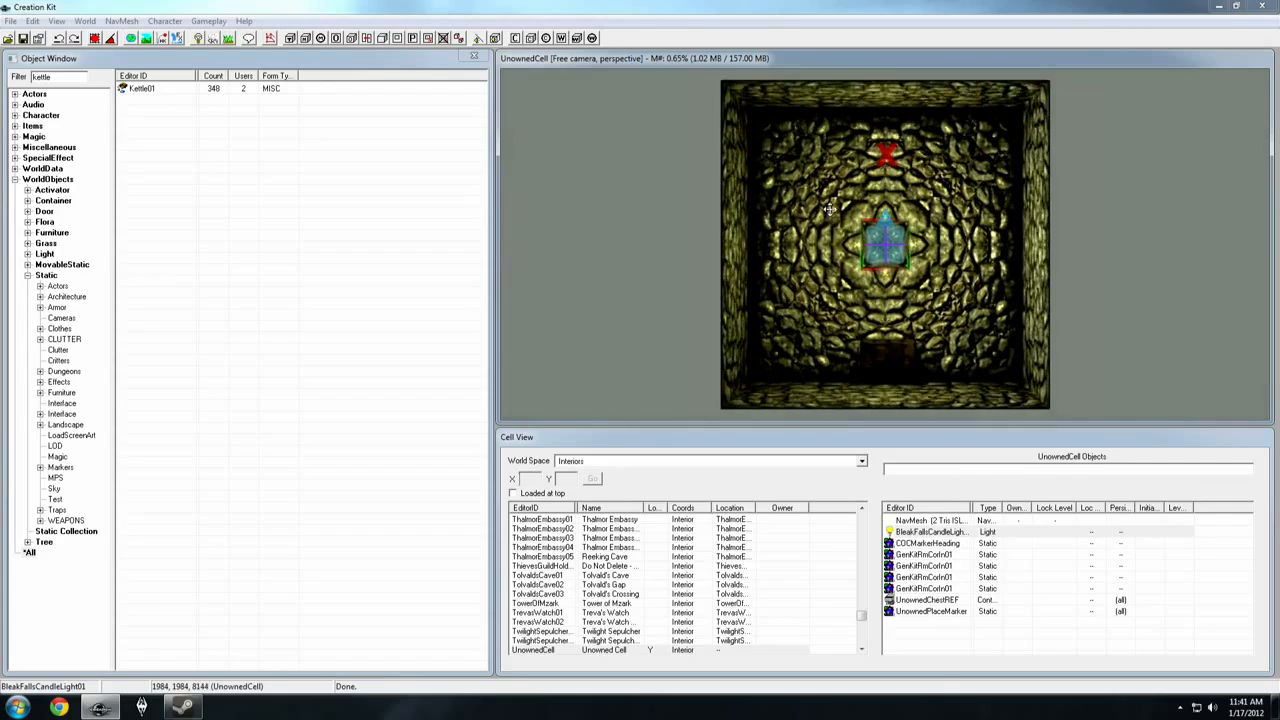
pyautogui.scroll(-4, 830, 209)
pyautogui.scroll(1, 830, 209)
pyautogui.scroll(-4, 830, 209)
pyautogui.scroll(3, 830, 209)
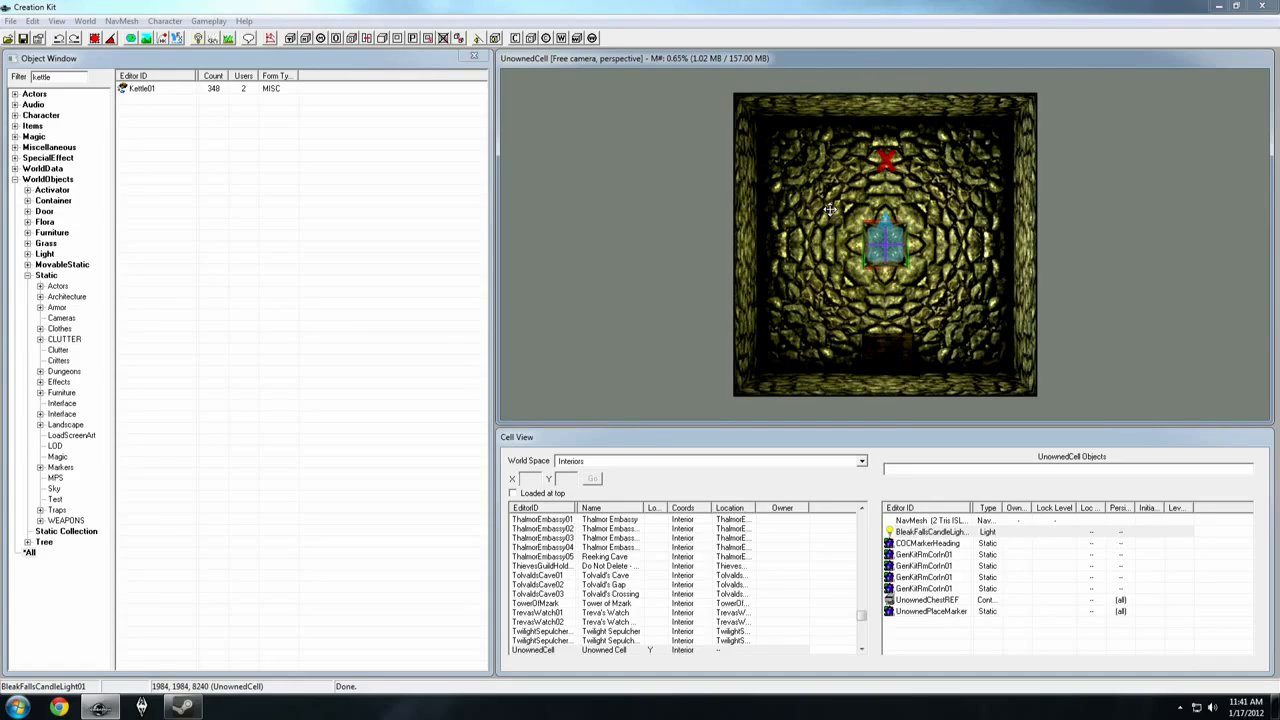
pyautogui.press('v')
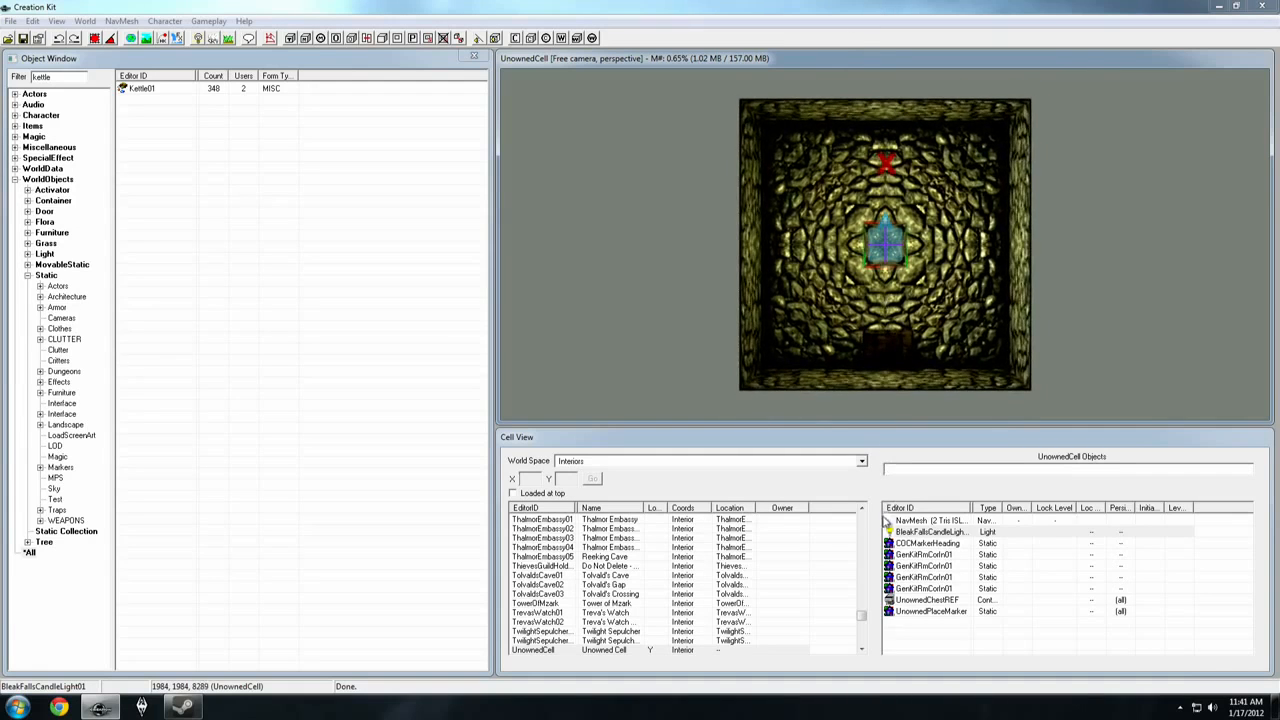
pyautogui.press('v')
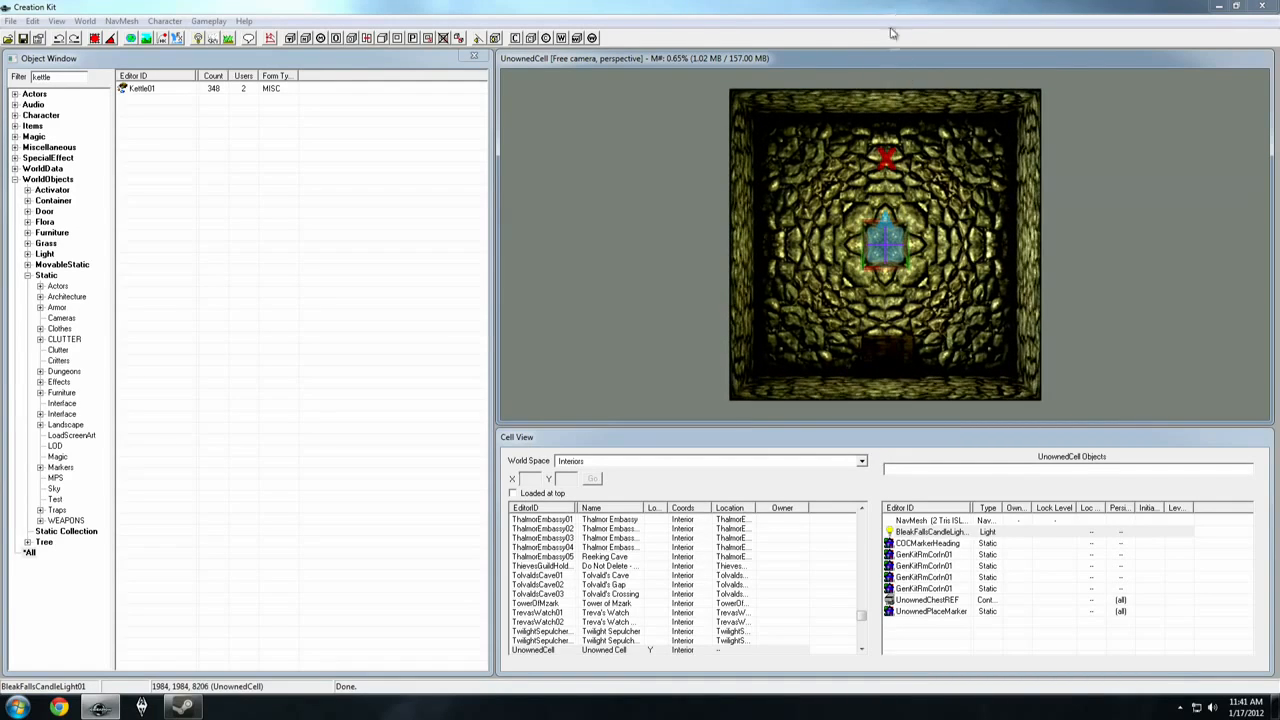
pyautogui.press('v')
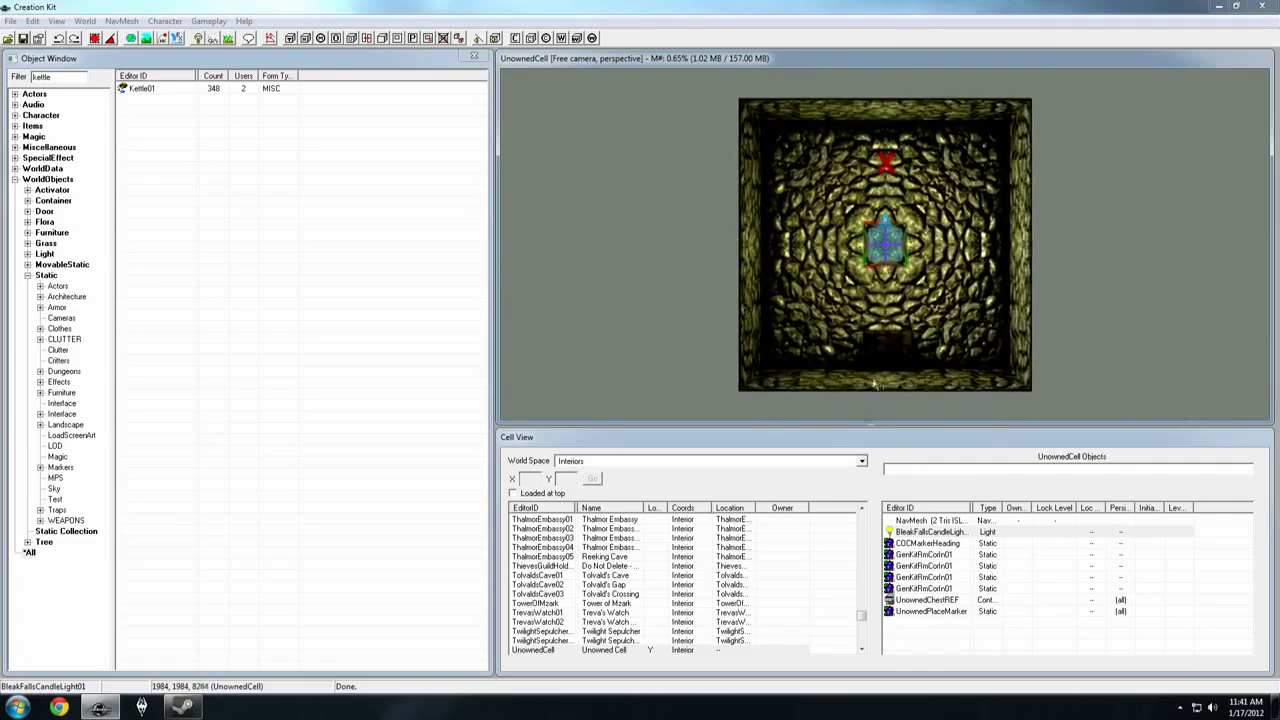
pyautogui.scroll(5, 900, 247)
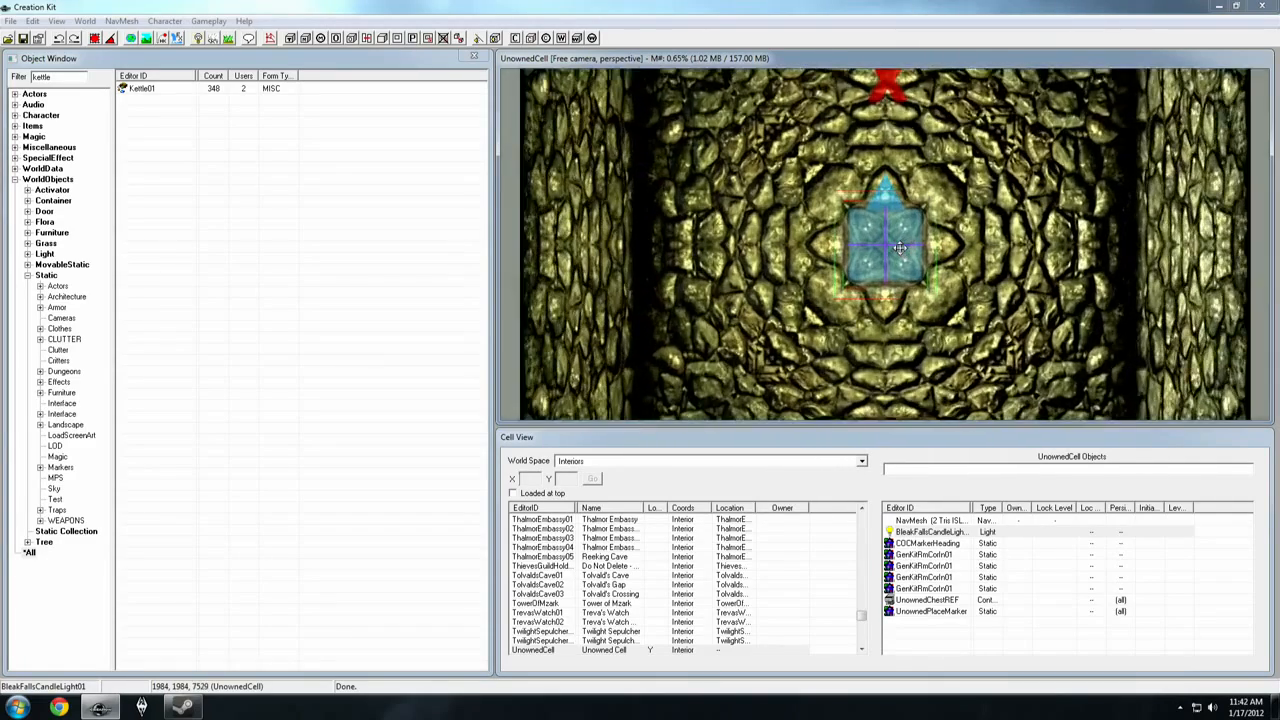
pyautogui.scroll(-2, 900, 247)
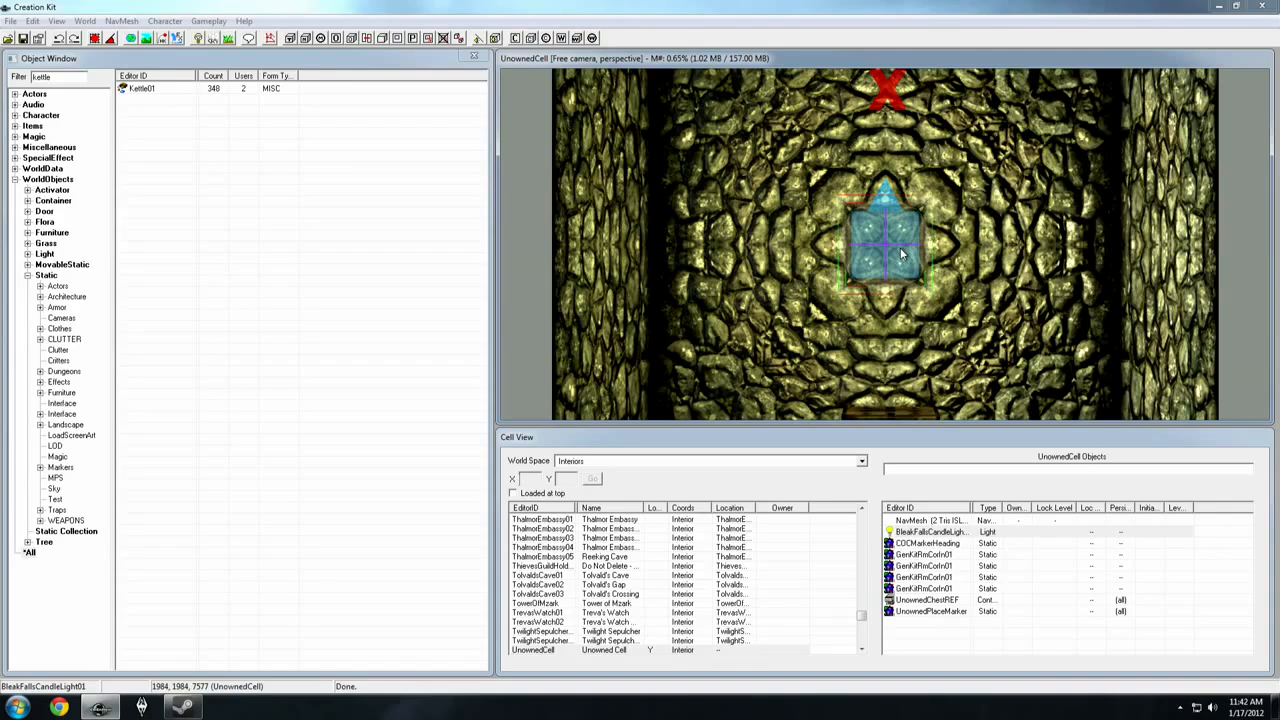
pyautogui.moveTo(902, 254)
pyautogui.mouseDown(button='middle')
pyautogui.moveTo(920, 254)
pyautogui.moveTo(885, 261)
pyautogui.moveTo(920, 285)
pyautogui.moveTo(922, 248)
pyautogui.moveTo(891, 229)
pyautogui.moveTo(882, 243)
pyautogui.moveTo(901, 256)
pyautogui.mouseUp(button='middle')
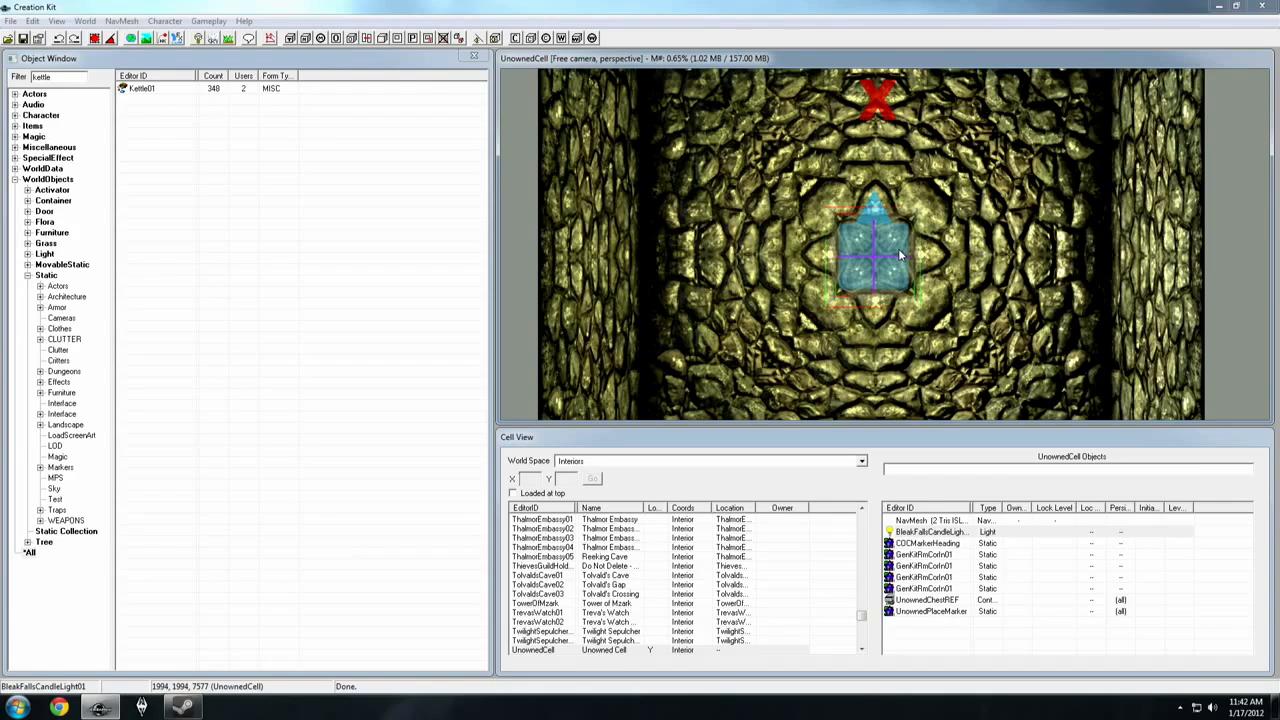
# Select different GenKitRmCorIn01 corner pieces of the room one after another in the 3D view.
pyautogui.click(942, 241)
pyautogui.click(907, 249)
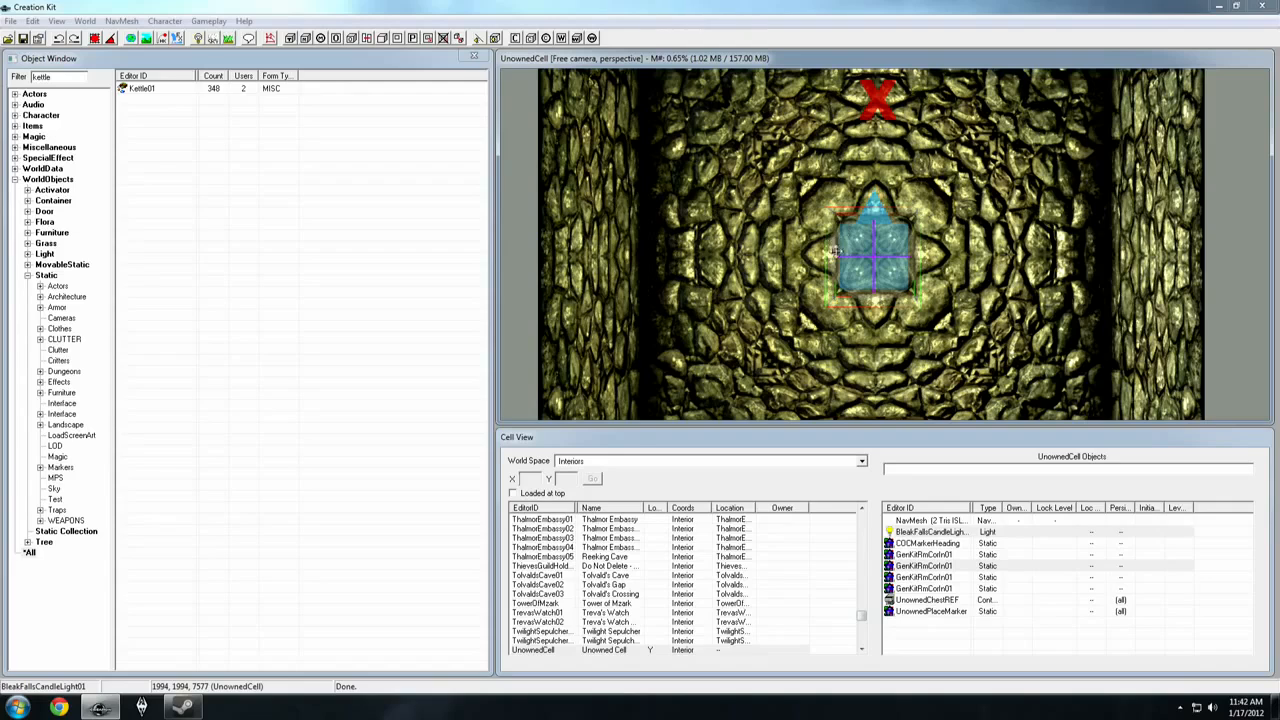
pyautogui.click(958, 249)
pyautogui.click(765, 160)
pyautogui.click(743, 306)
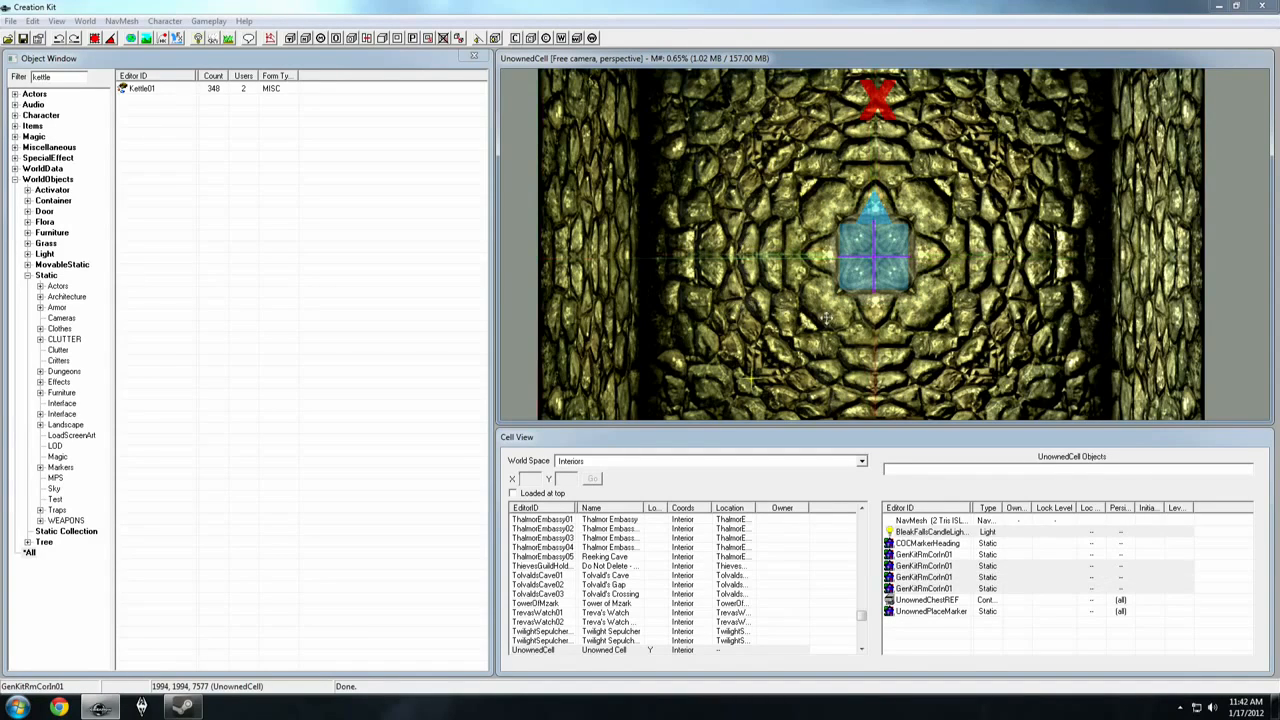
# Add another corner piece of the room to the selection, and pick the BleakFallsCandleLight01 light at the room's centre.
pyautogui.click(937, 334)
pyautogui.click(980, 199)
pyautogui.keyDown('ctrl'); pyautogui.click(803, 205); pyautogui.keyUp('ctrl')
pyautogui.click(940, 203)
pyautogui.click(790, 306)
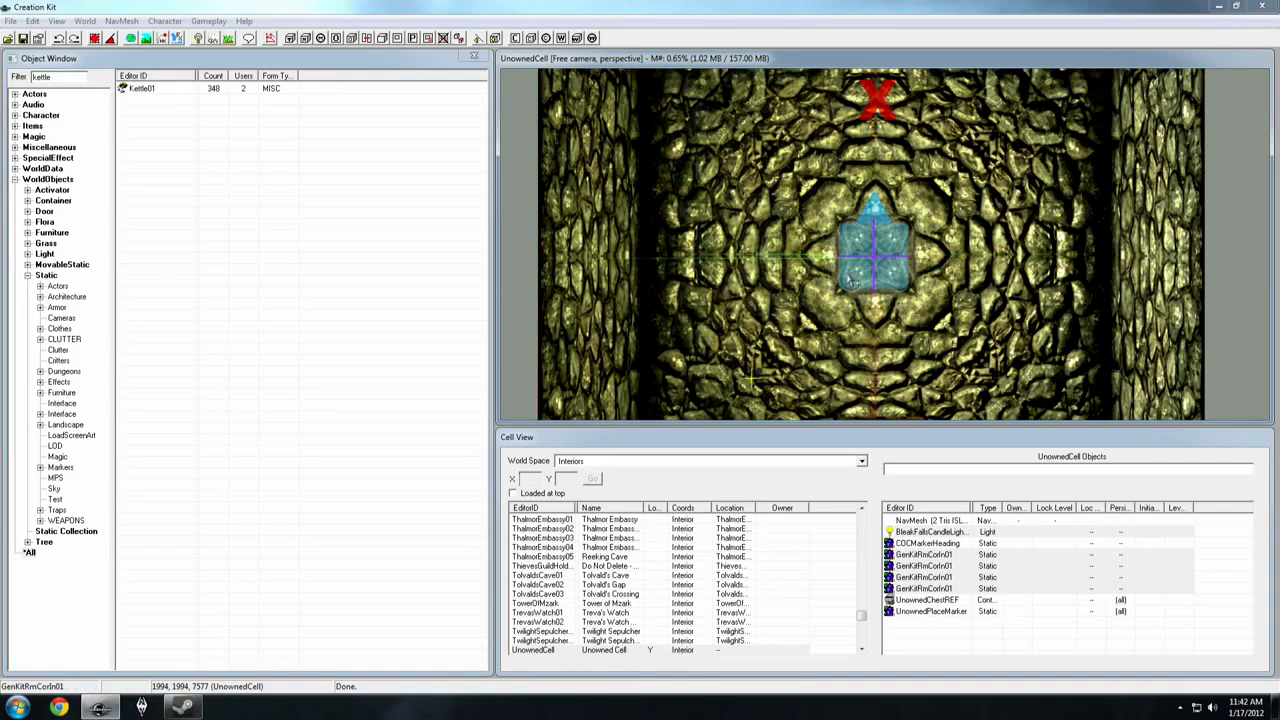
pyautogui.click(880, 234)
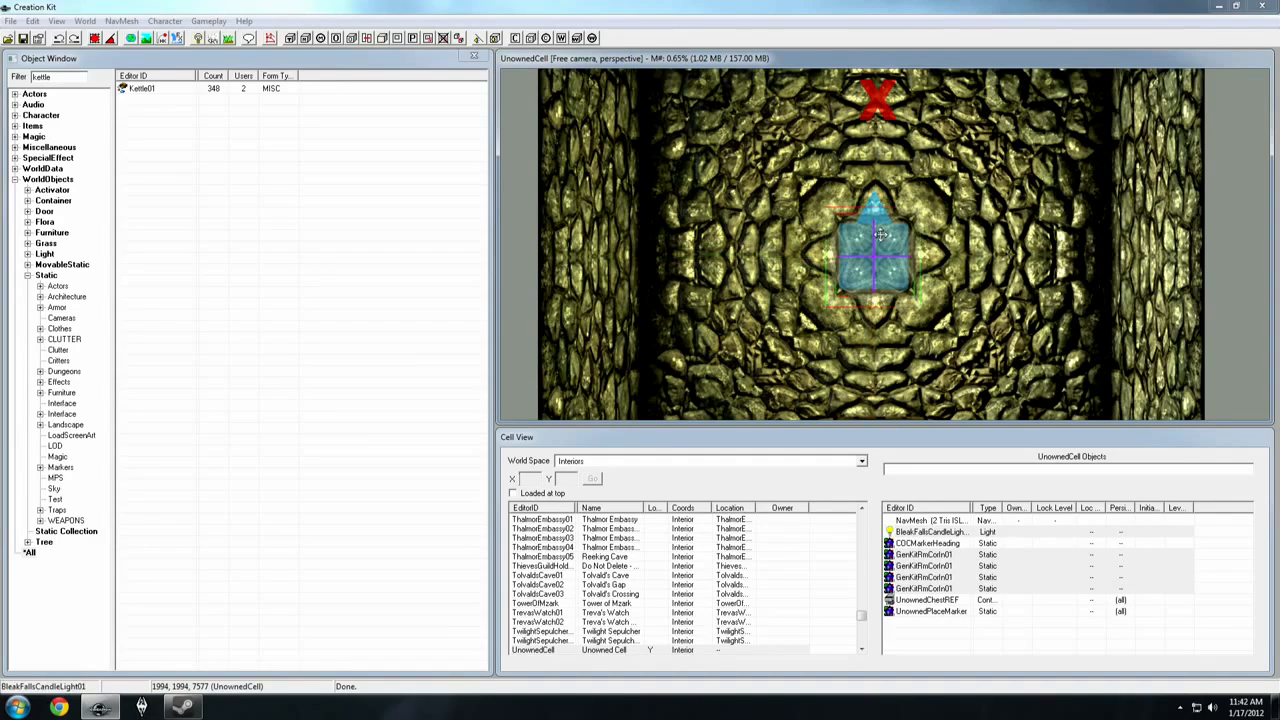
# Select UnownedChestREF and examine the chest and its surroundings from several angles around it.
pyautogui.keyDown('shift'); pyautogui.moveTo(880, 235); pyautogui.dragTo(975, 208, button='middle'); pyautogui.keyUp('shift')
pyautogui.click(1065, 321)
pyautogui.keyDown('shift'); pyautogui.moveTo(1065, 321); pyautogui.dragTo(1020, 252, button='middle'); pyautogui.keyUp('shift')
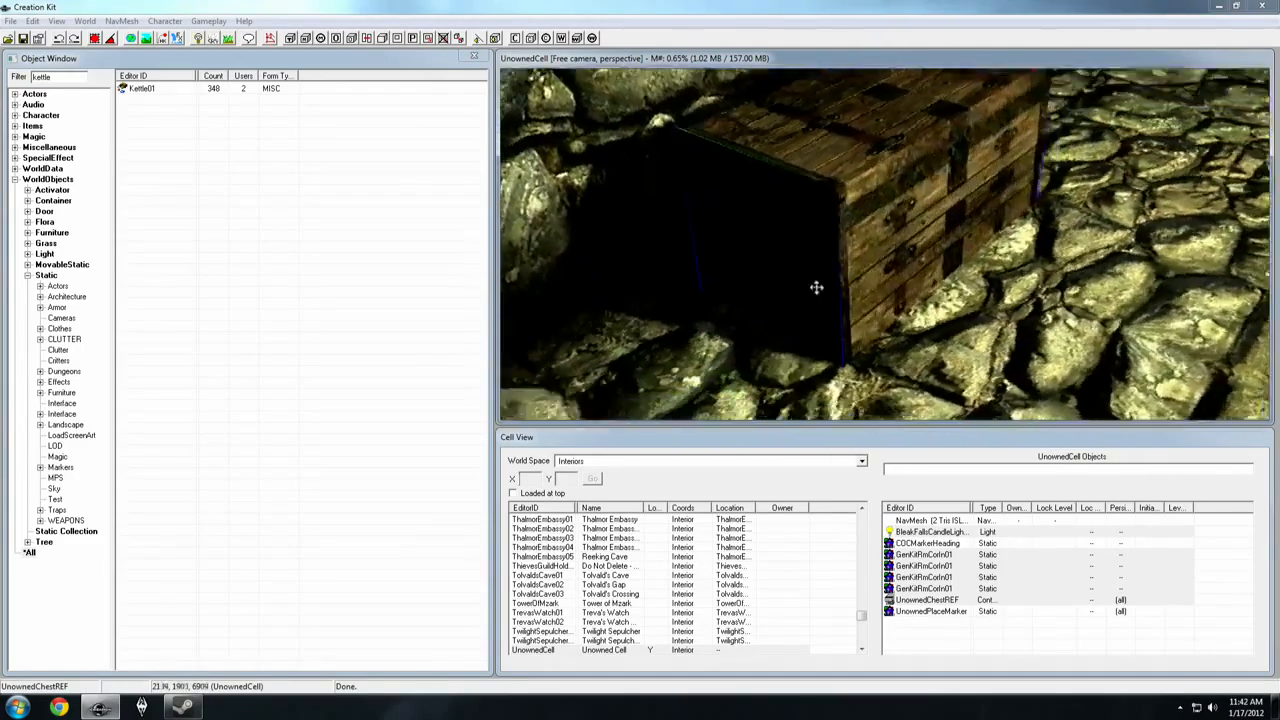
pyautogui.moveTo(911, 266)
pyautogui.keyDown('shift'); pyautogui.mouseDown(button='middle')
pyautogui.moveTo(930, 268)
pyautogui.moveTo(894, 269)
pyautogui.moveTo(966, 266)
pyautogui.moveTo(812, 267)
pyautogui.mouseUp(button='middle'); pyautogui.keyUp('shift')
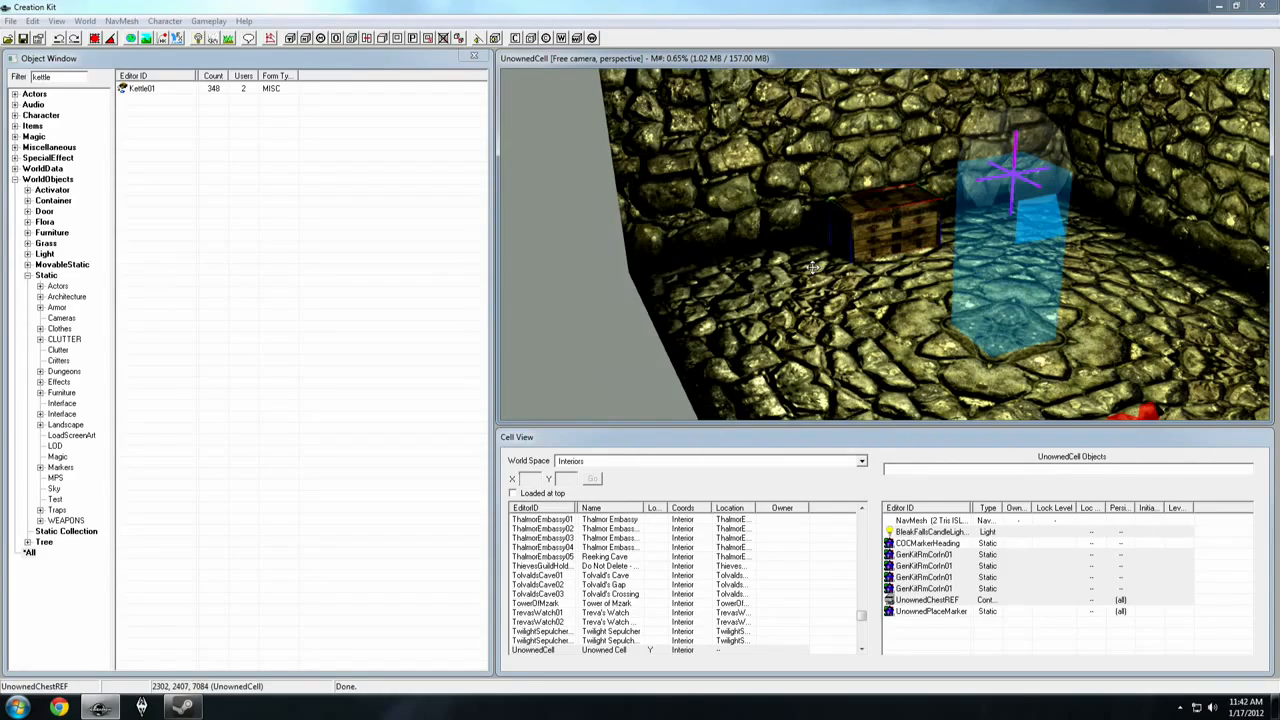
pyautogui.moveTo(812, 267)
pyautogui.keyDown('shift'); pyautogui.mouseDown(button='middle')
pyautogui.moveTo(921, 257)
pyautogui.moveTo(896, 260)
pyautogui.moveTo(903, 252)
pyautogui.mouseUp(button='middle'); pyautogui.keyUp('shift')
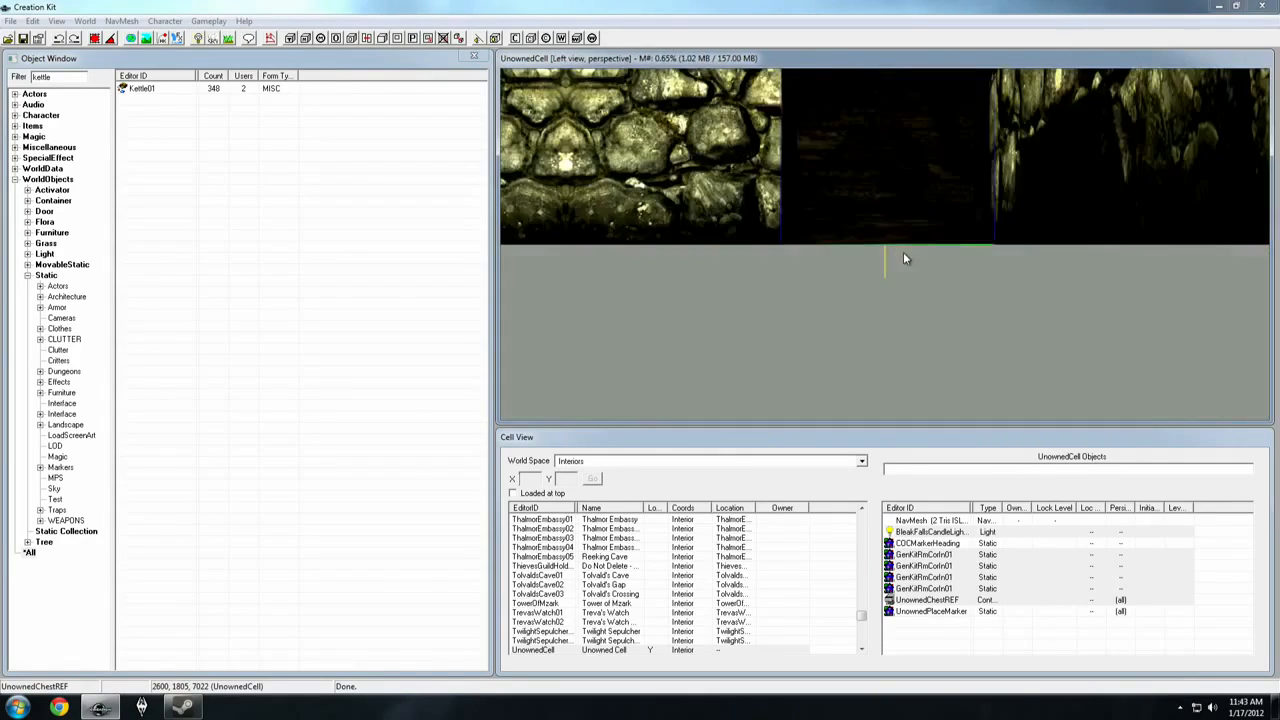
# Inspect the chest in the top, front and left views, recentring the view on it repeatedly.
pyautogui.press('t')
pyautogui.press('c')
pyautogui.press('c')
pyautogui.press('c')
pyautogui.press('c')
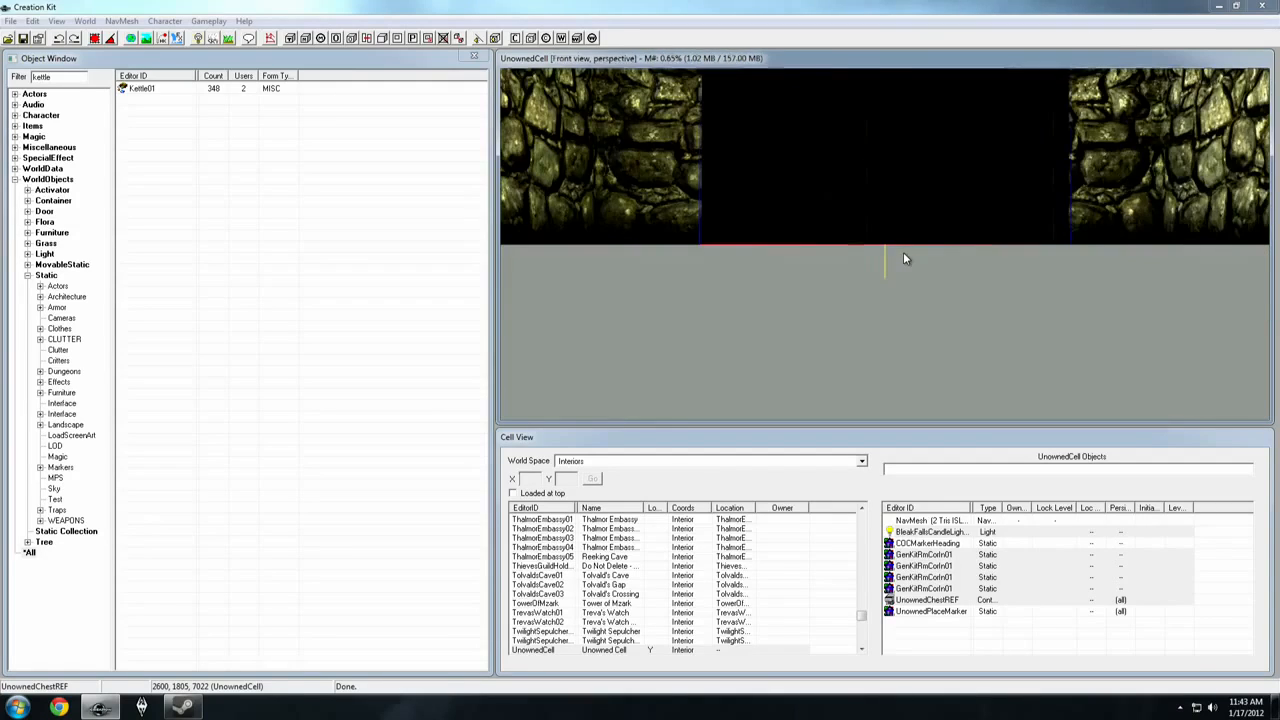
pyautogui.press('c')
pyautogui.press('c')
pyautogui.press('c')
pyautogui.press('c')
pyautogui.press('c')
pyautogui.press('c')
pyautogui.press('c')
pyautogui.press('c')
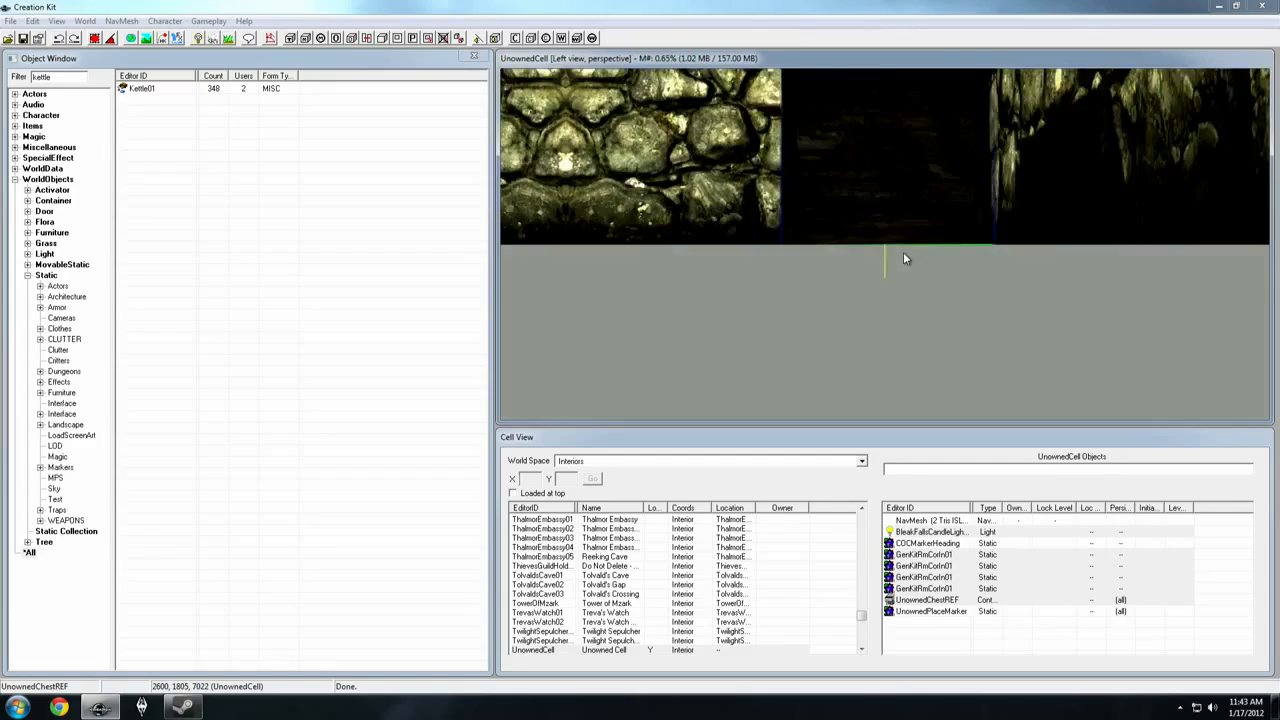
pyautogui.press('c')
pyautogui.press('c')
pyautogui.press('c')
pyautogui.press('c')
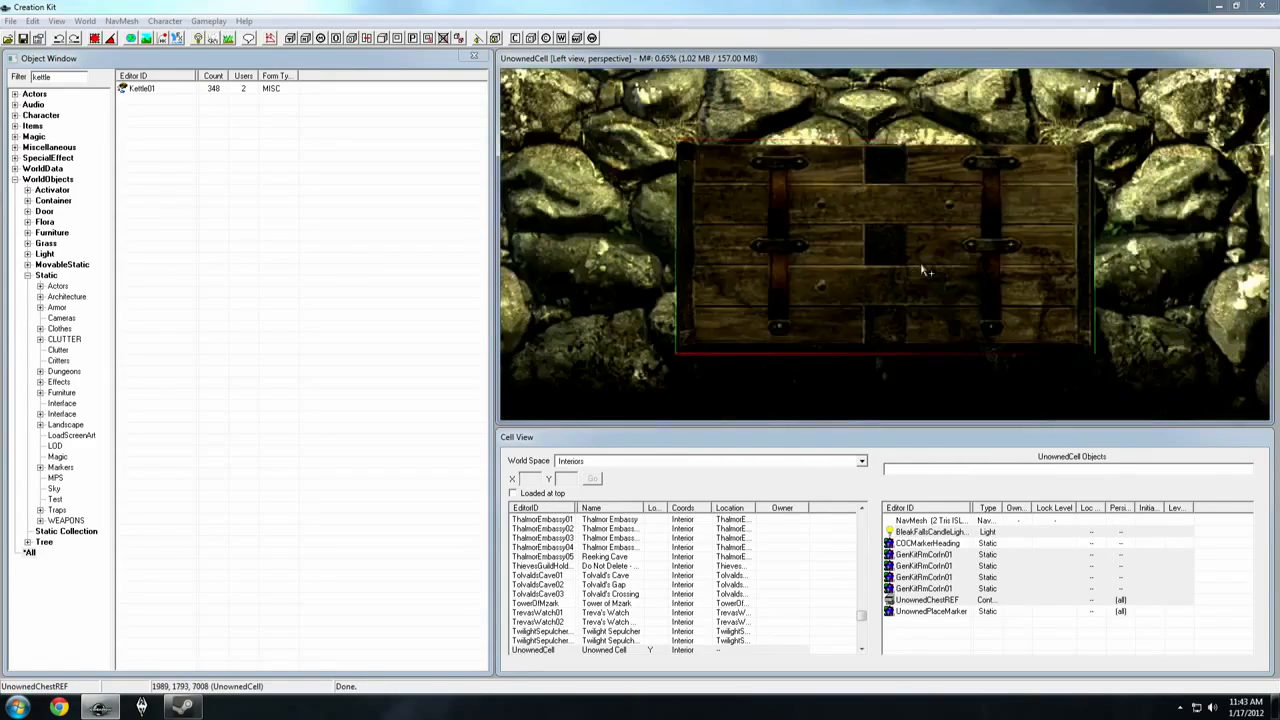
pyautogui.press('c')
pyautogui.press('c')
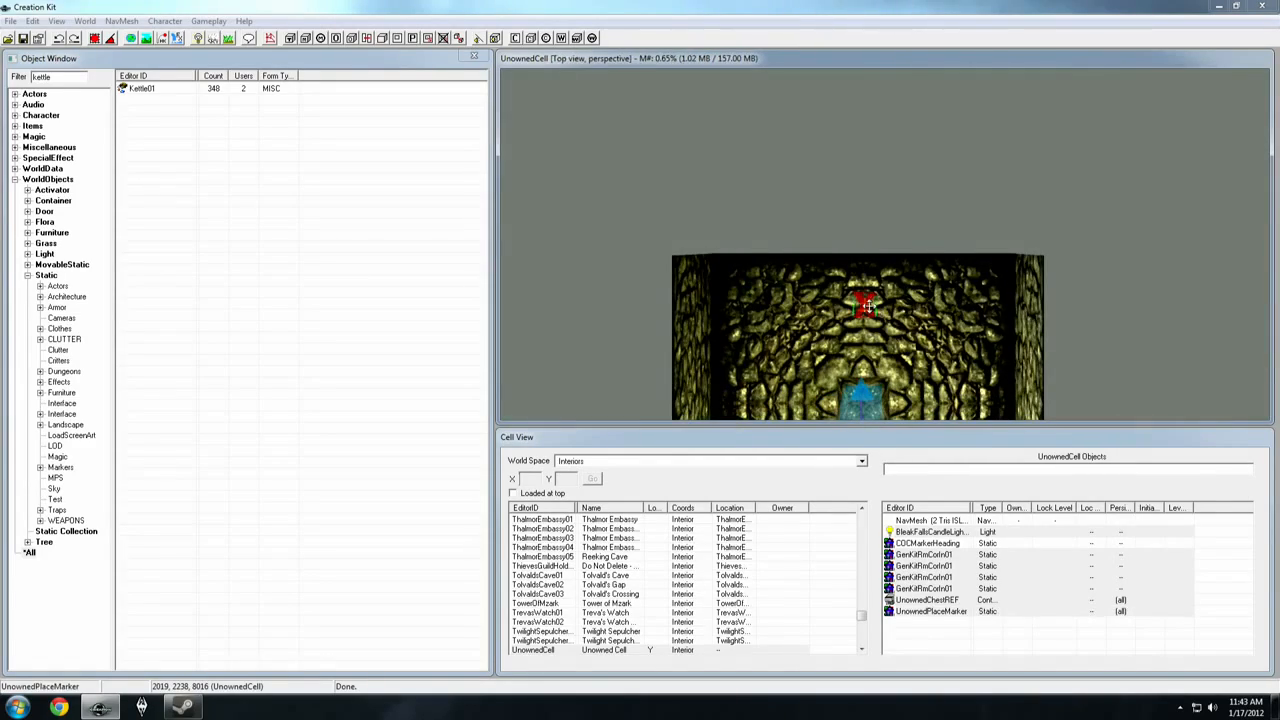
# Look at the area around UnownedPlaceMarker from above and shift the view away from the room.
pyautogui.scroll(-2, 986, 272)
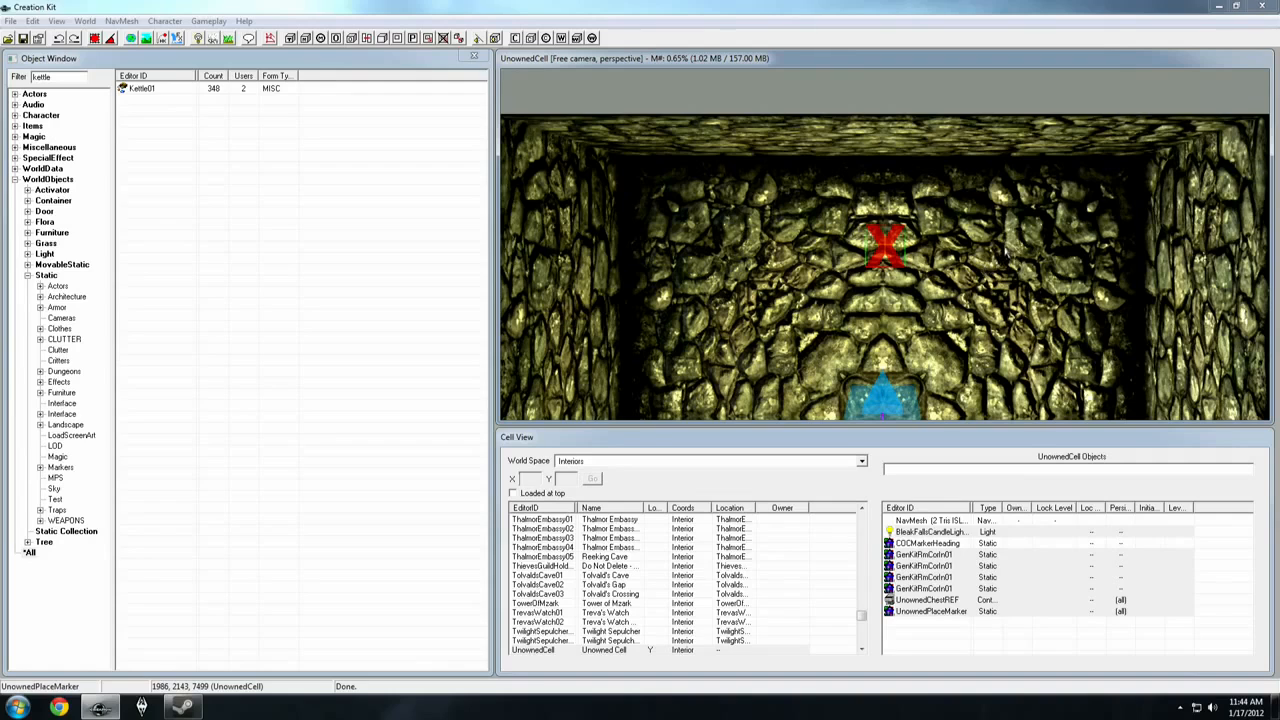
pyautogui.moveTo(1015, 221); pyautogui.dragTo(917, 281, button='middle')
pyautogui.press('t')
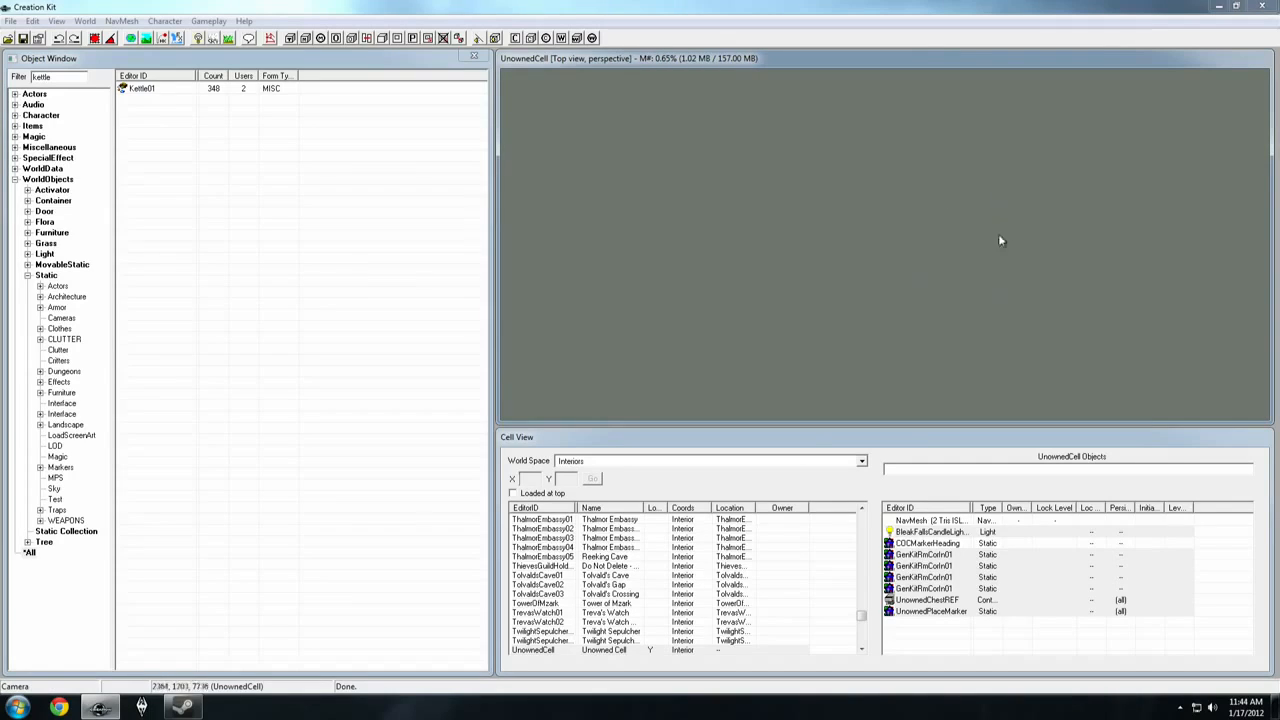
pyautogui.moveTo(915, 284); pyautogui.dragTo(889, 239, button='middle')
pyautogui.moveTo(1017, 204); pyautogui.dragTo(892, 160, button='middle')
pyautogui.moveTo(886, 224); pyautogui.dragTo(946, 200, button='middle')
# Bring the room back into view by jumping to a GenKitRmCorIn01 piece from the UnownedCell object list.
pyautogui.click(910, 555)
pyautogui.click(916, 567)
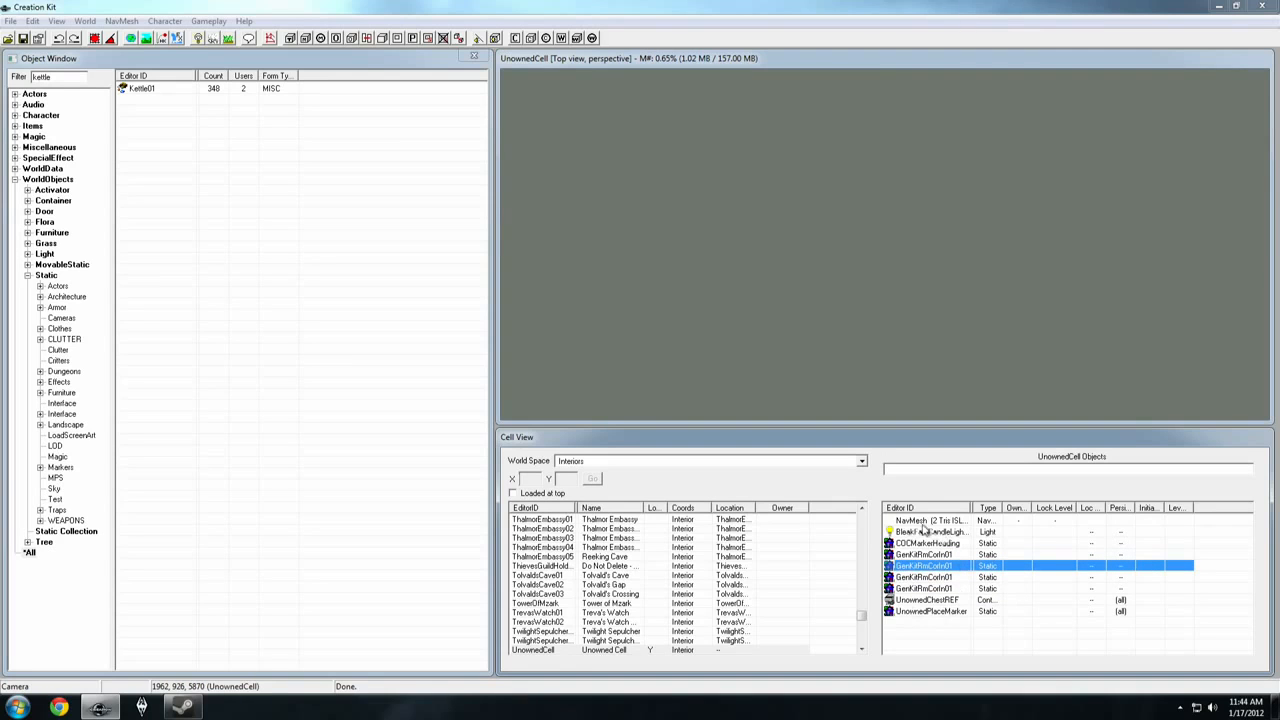
pyautogui.doubleClick(907, 567)
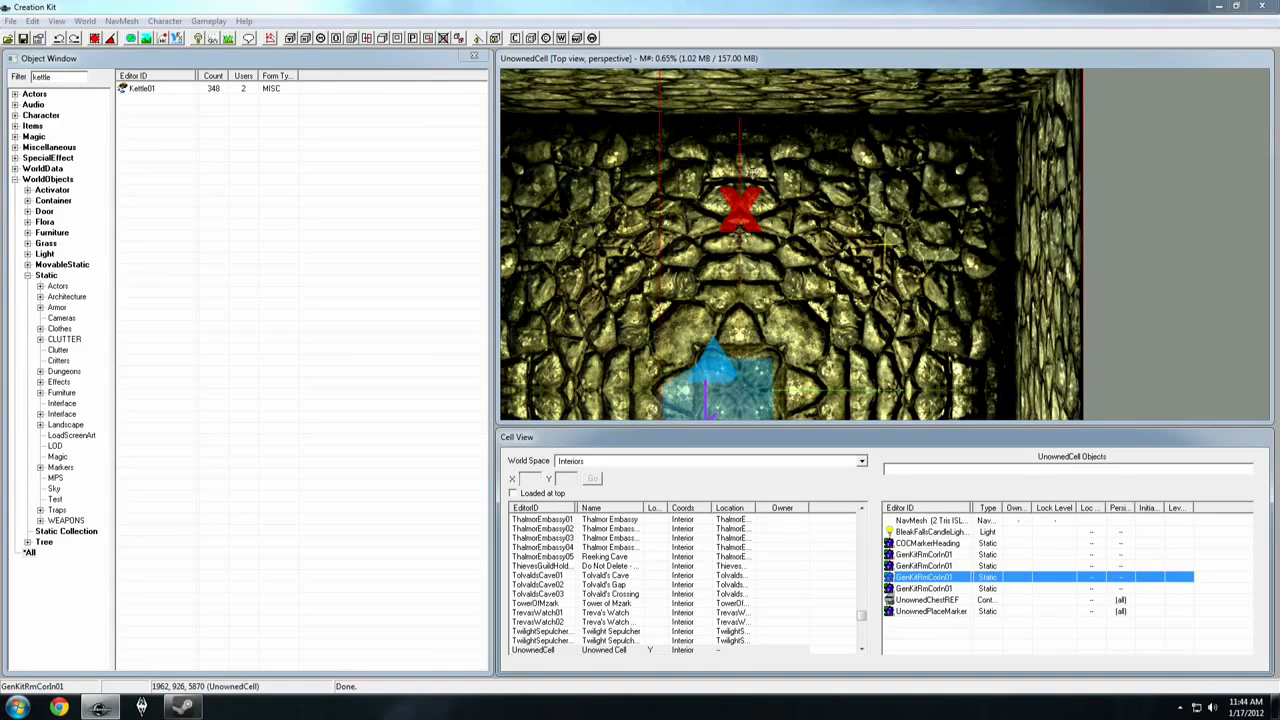
pyautogui.keyDown('shift'); pyautogui.moveTo(762, 162); pyautogui.dragTo(908, 287, button='middle'); pyautogui.keyUp('shift')
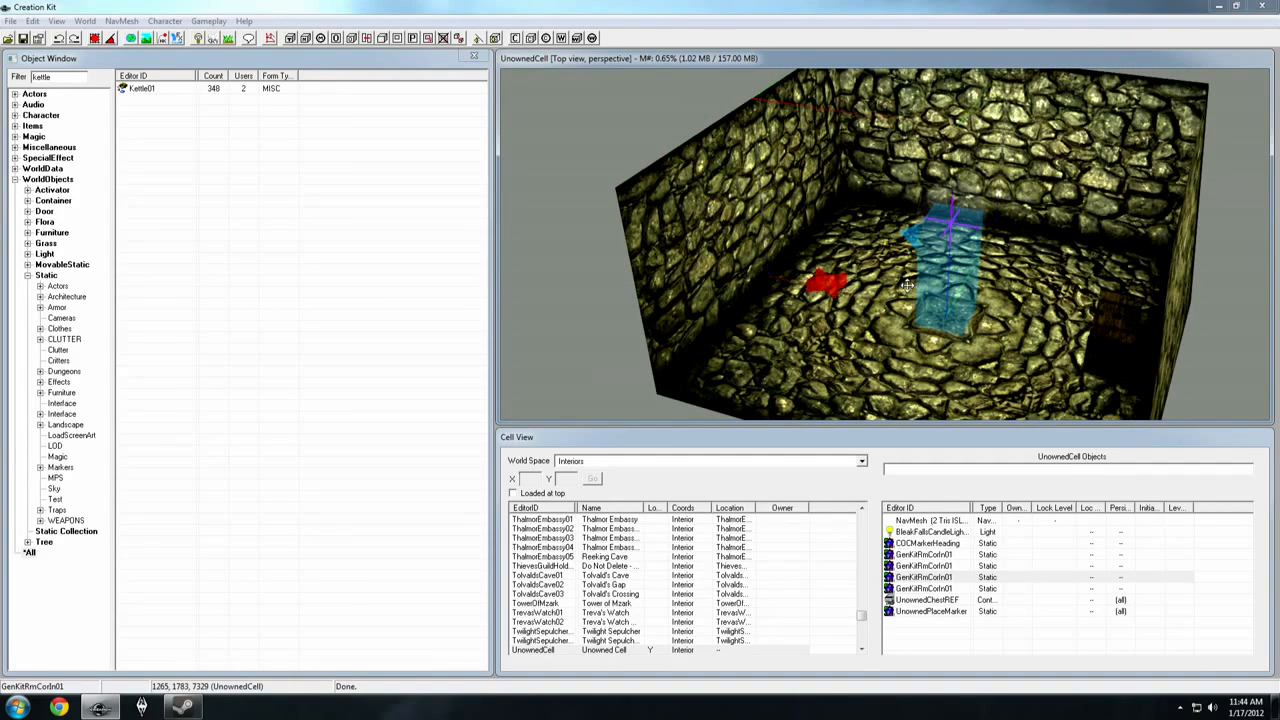
# Toggle the display of the markers in the room off and on several times.
pyautogui.press('m')
pyautogui.press('m')
pyautogui.press('m')
pyautogui.press('m')
pyautogui.press('m')
pyautogui.press('m')
pyautogui.press('m')
pyautogui.press('m')
pyautogui.press('m')
pyautogui.press('m')
pyautogui.press('m')
pyautogui.press('m')
pyautogui.press('m')
pyautogui.press('m')
pyautogui.press('m')
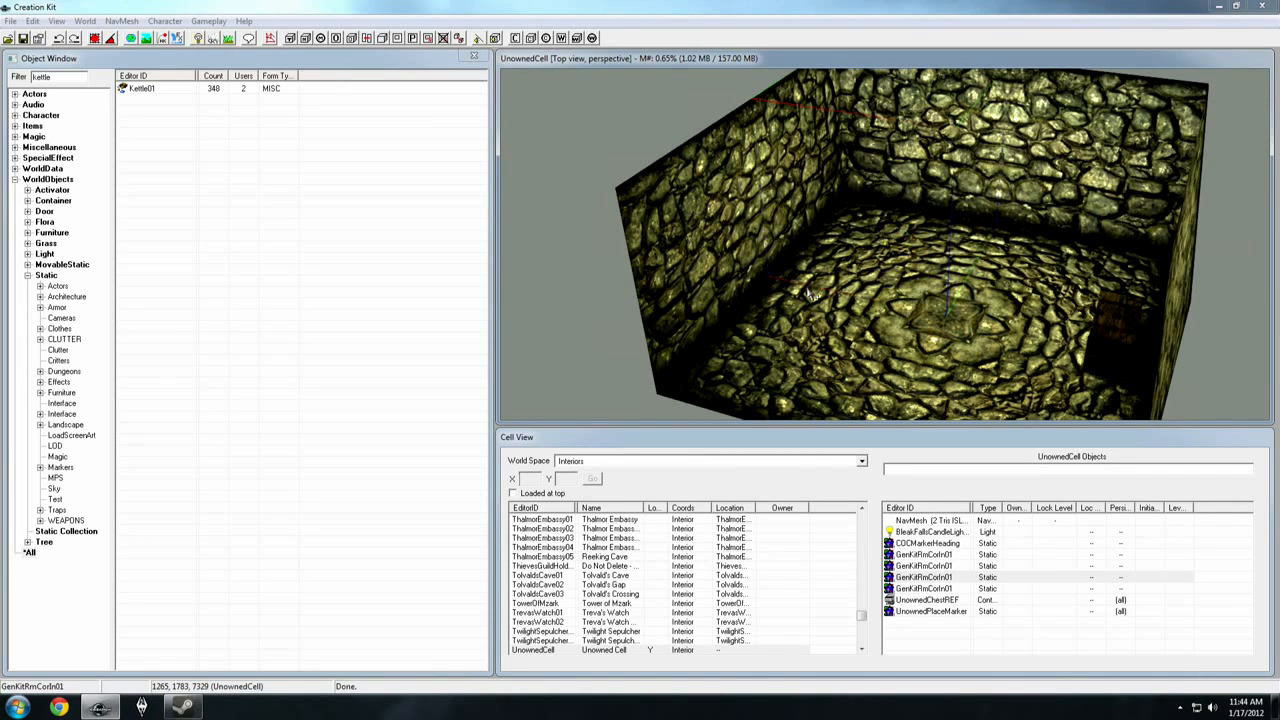
pyautogui.press('m')
pyautogui.press('m')
pyautogui.press('m')
pyautogui.press('m')
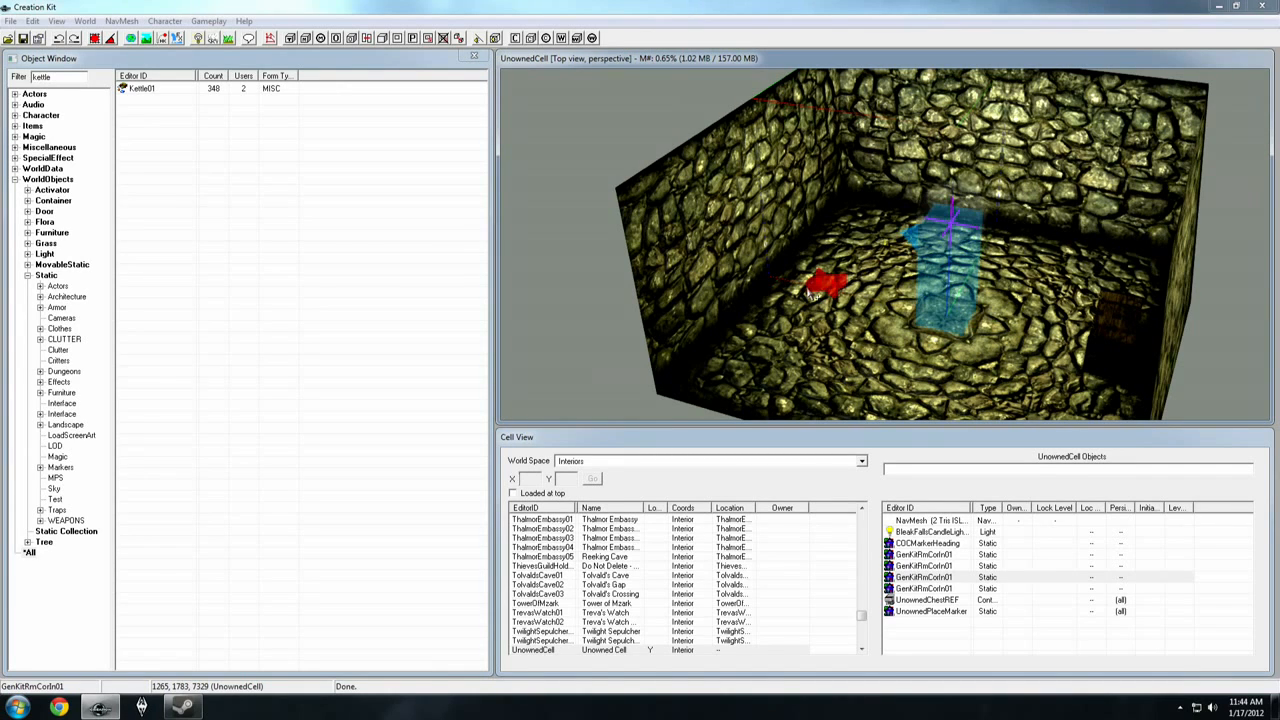
pyautogui.press('m')
pyautogui.press('m')
pyautogui.press('m')
pyautogui.press('m')
pyautogui.press('m')
pyautogui.press('m')
pyautogui.press('m')
pyautogui.press('m')
# Select the chest in the room and move it over the floor, away from the wall.
pyautogui.click(1104, 318)
pyautogui.keyDown('shift'); pyautogui.moveTo(1042, 303); pyautogui.dragTo(1078, 322, button='middle'); pyautogui.keyUp('shift')
pyautogui.press('c')
pyautogui.moveTo(890, 291)
pyautogui.keyDown('shift'); pyautogui.mouseDown(button='middle')
pyautogui.moveTo(937, 291)
pyautogui.moveTo(906, 286)
pyautogui.mouseUp(button='middle'); pyautogui.keyUp('shift')
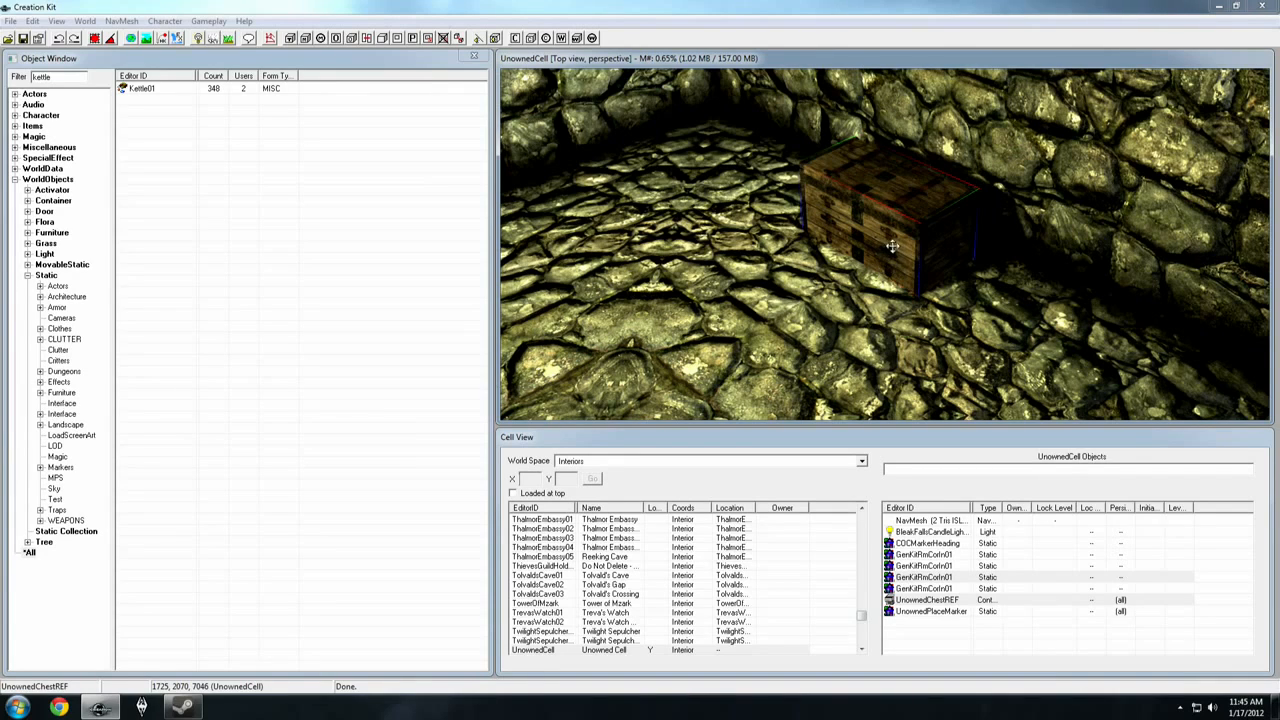
pyautogui.moveTo(889, 243); pyautogui.dragTo(848, 296)
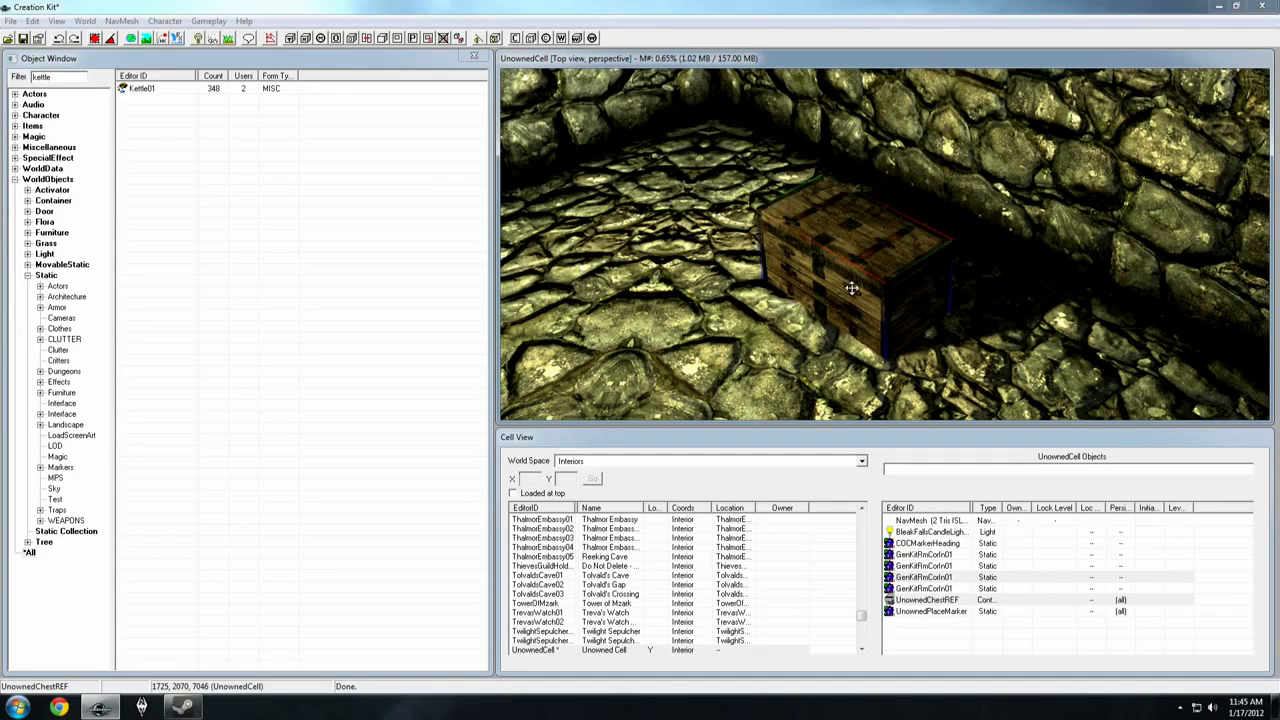
# Lift the chest above the floor and drop it onto the floor, repeating this after a slight rotation.
pyautogui.moveTo(853, 286); pyautogui.dragTo(830, 173)
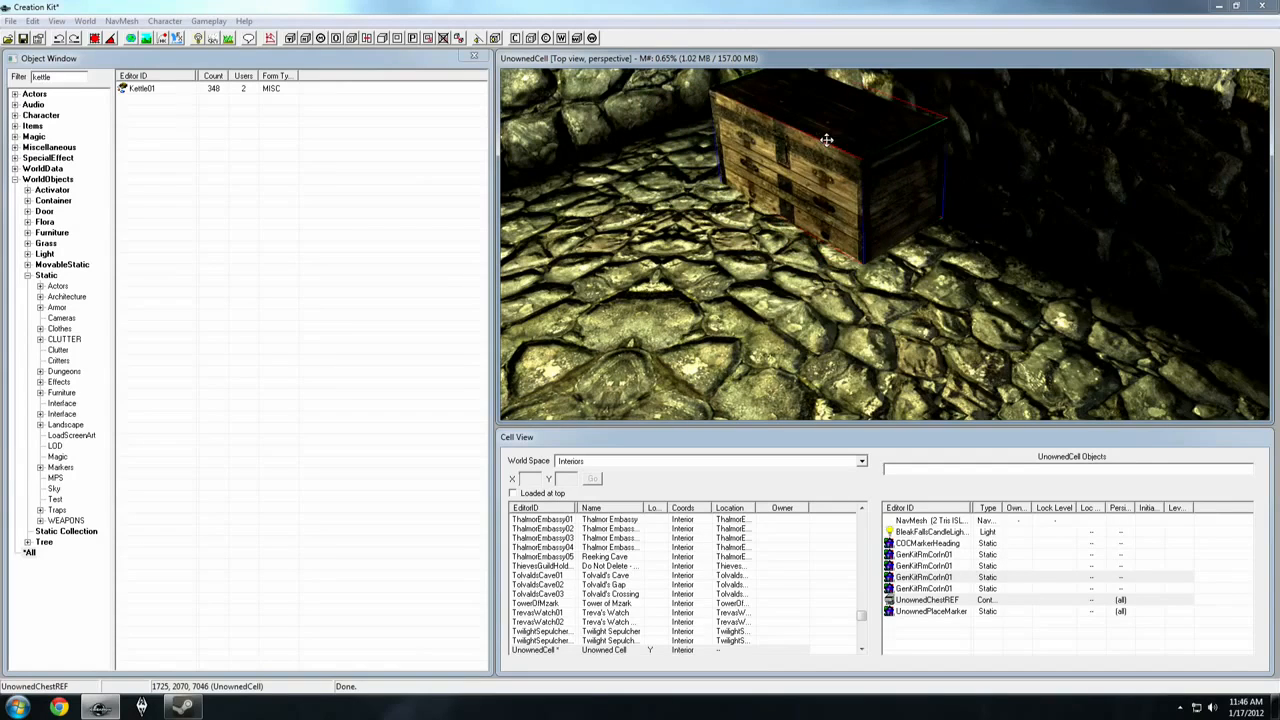
pyautogui.press('f')
pyautogui.moveTo(833, 232)
pyautogui.mouseDown(button='right')
pyautogui.moveTo(880, 232)
pyautogui.moveTo(855, 232)
pyautogui.mouseUp(button='right')
pyautogui.moveTo(886, 246); pyautogui.dragTo(886, 135)
pyautogui.press('f')
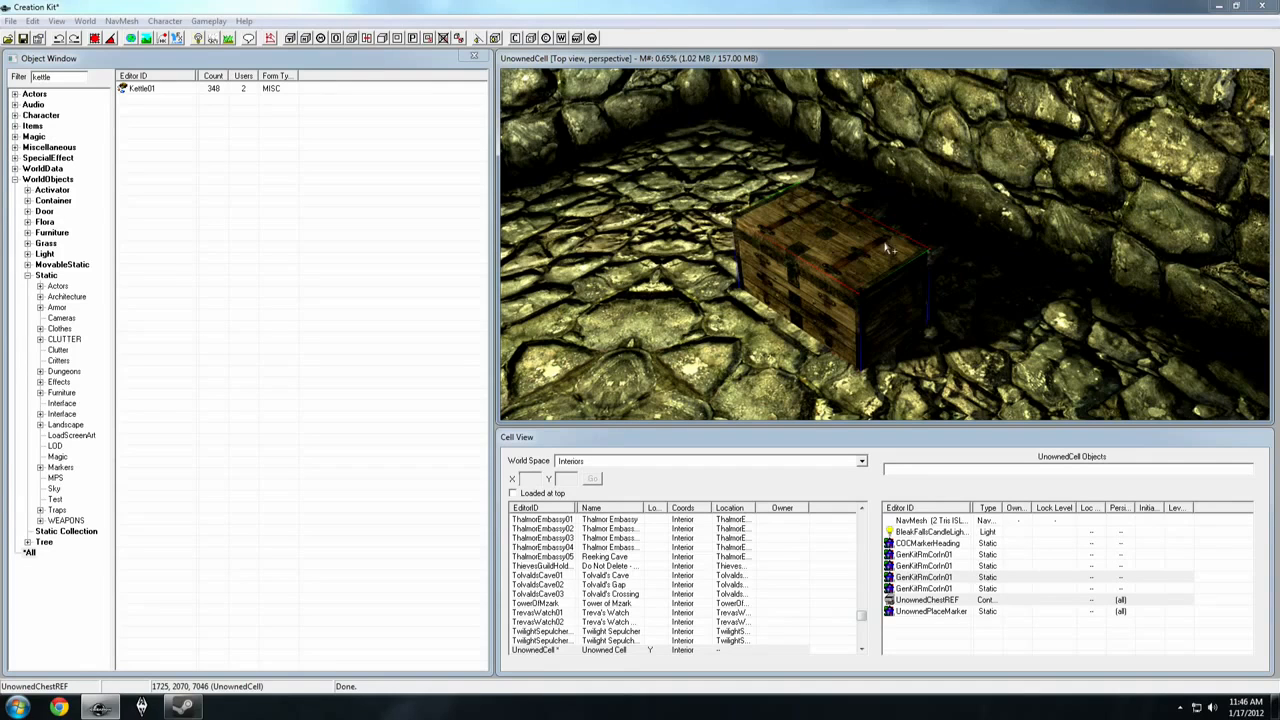
# Move the chest back and forth over the floor, keeping it near its place by the wall.
pyautogui.scroll(-1, 842, 274)
pyautogui.scroll(1, 842, 274)
pyautogui.moveTo(842, 274)
pyautogui.mouseDown()
pyautogui.moveTo(702, 184)
pyautogui.moveTo(826, 278)
pyautogui.moveTo(808, 335)
pyautogui.moveTo(686, 254)
pyautogui.moveTo(814, 332)
pyautogui.moveTo(700, 277)
pyautogui.moveTo(749, 320)
pyautogui.moveTo(755, 300)
pyautogui.moveTo(680, 247)
pyautogui.moveTo(720, 291)
pyautogui.moveTo(691, 337)
pyautogui.moveTo(1214, 286)
pyautogui.moveTo(875, 257)
pyautogui.moveTo(728, 329)
pyautogui.moveTo(686, 143)
pyautogui.moveTo(740, 262)
pyautogui.moveTo(729, 322)
pyautogui.moveTo(700, 140)
pyautogui.mouseUp()
pyautogui.moveTo(843, 280)
pyautogui.mouseDown()
pyautogui.moveTo(846, 410)
pyautogui.moveTo(856, 387)
pyautogui.mouseUp()
pyautogui.moveTo(836, 193); pyautogui.dragTo(871, 219)
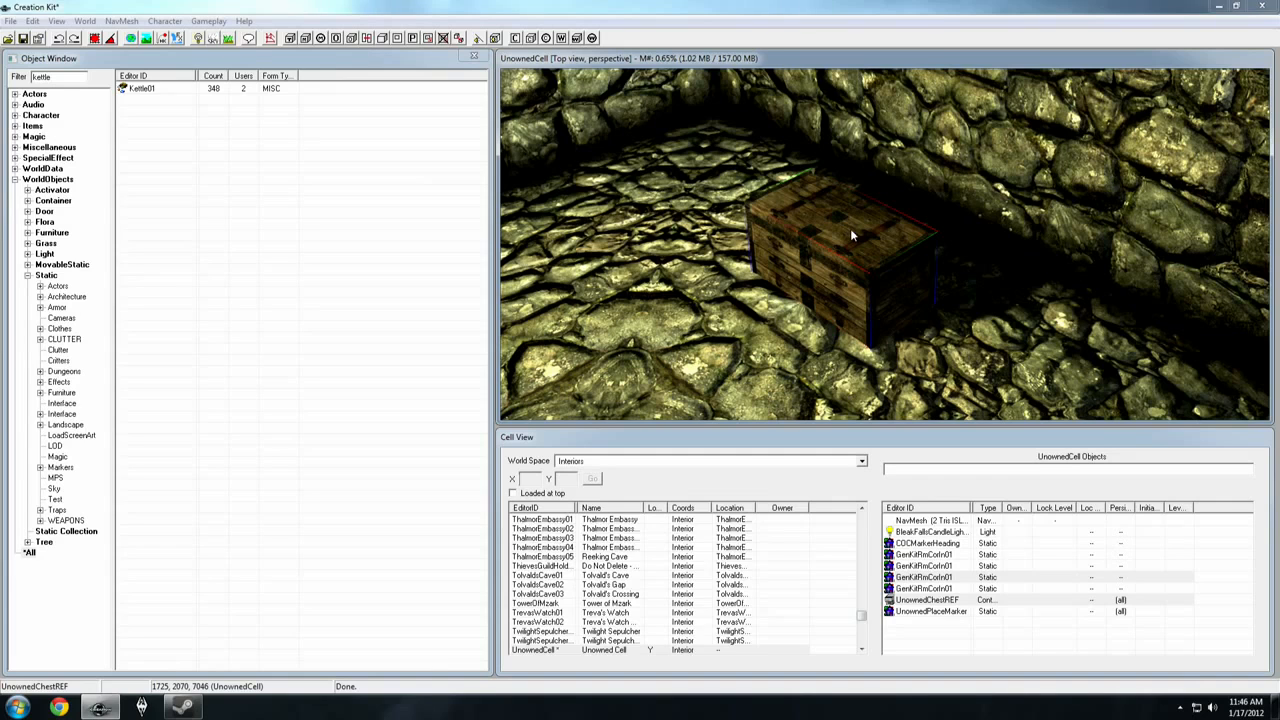
# Rotate the chest in place and undo the latest changes to it one by one.
pyautogui.moveTo(851, 230); pyautogui.dragTo(1080, 230, button='right')
pyautogui.moveTo(851, 230)
pyautogui.mouseDown(button='right')
pyautogui.moveTo(940, 230)
pyautogui.moveTo(890, 230)
pyautogui.moveTo(940, 230)
pyautogui.moveTo(880, 250)
pyautogui.moveTo(920, 250)
pyautogui.moveTo(860, 250)
pyautogui.moveTo(920, 250)
pyautogui.moveTo(849, 220)
pyautogui.moveTo(920, 220)
pyautogui.moveTo(849, 215)
pyautogui.mouseUp(button='right')
pyautogui.hotkey('ctrl', 'z')
pyautogui.hotkey('ctrl', 'z')
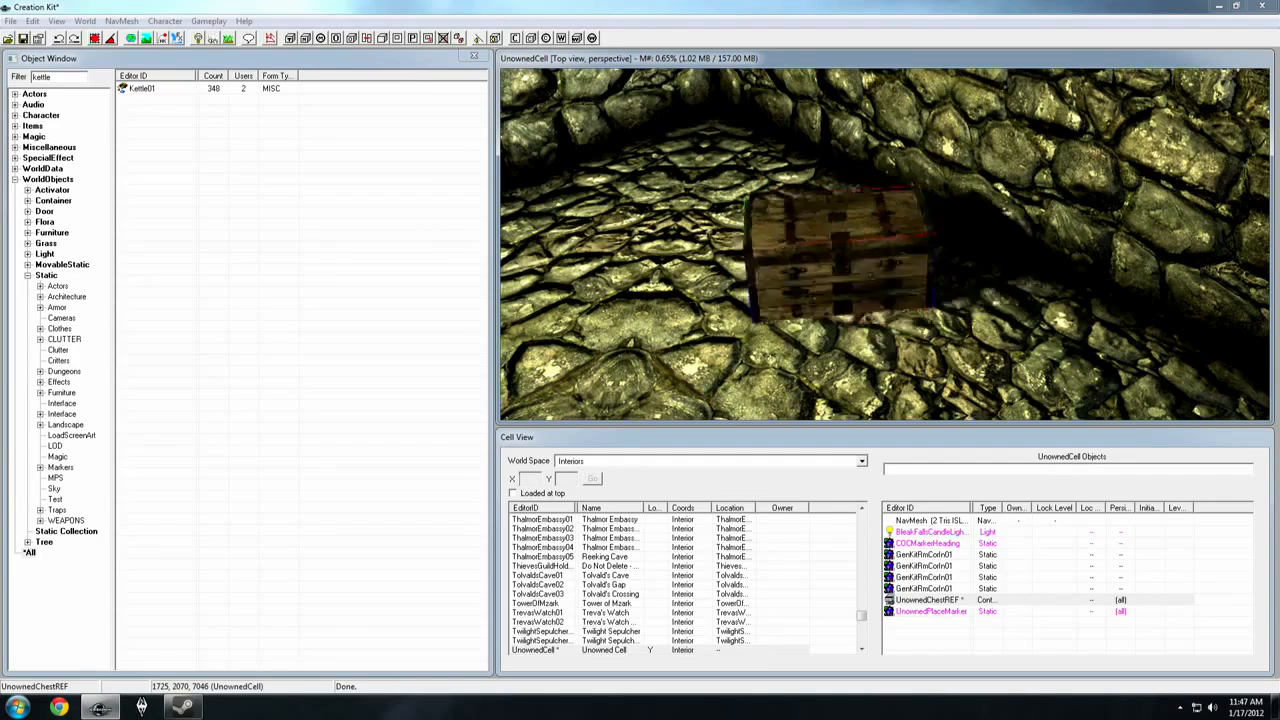
pyautogui.hotkey('ctrl', 'z')
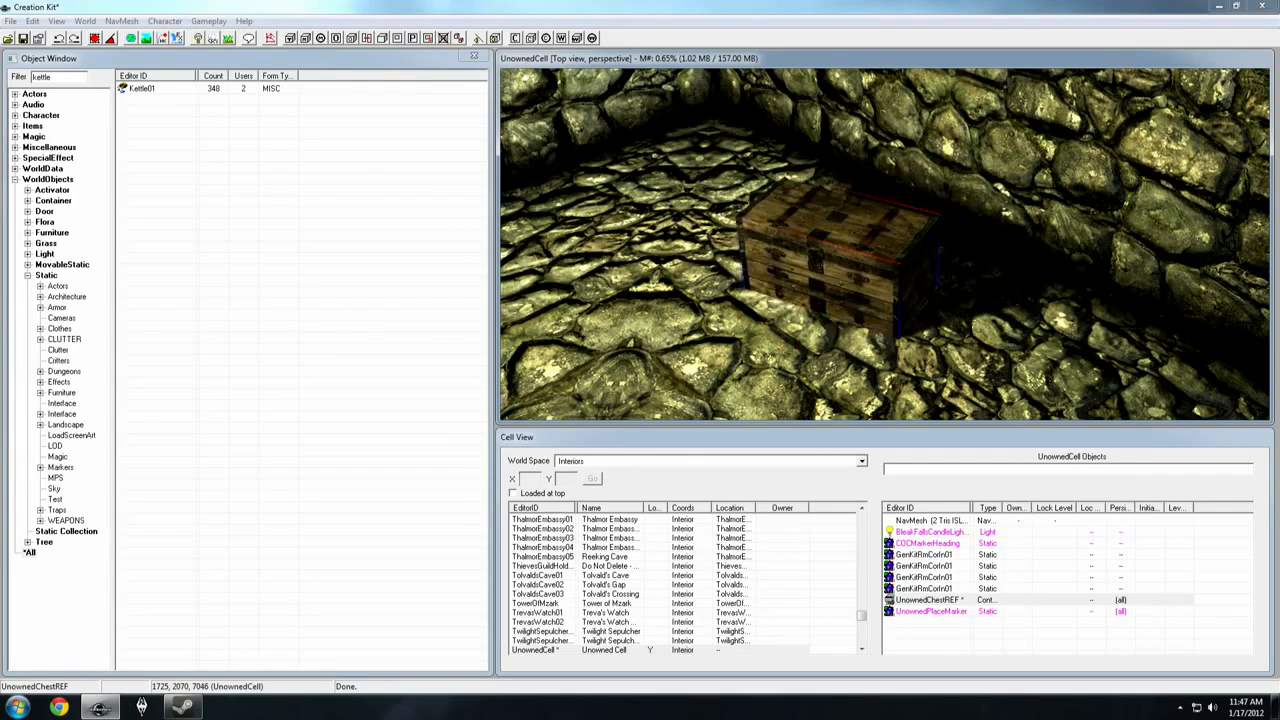
pyautogui.hotkey('ctrl', 'z')
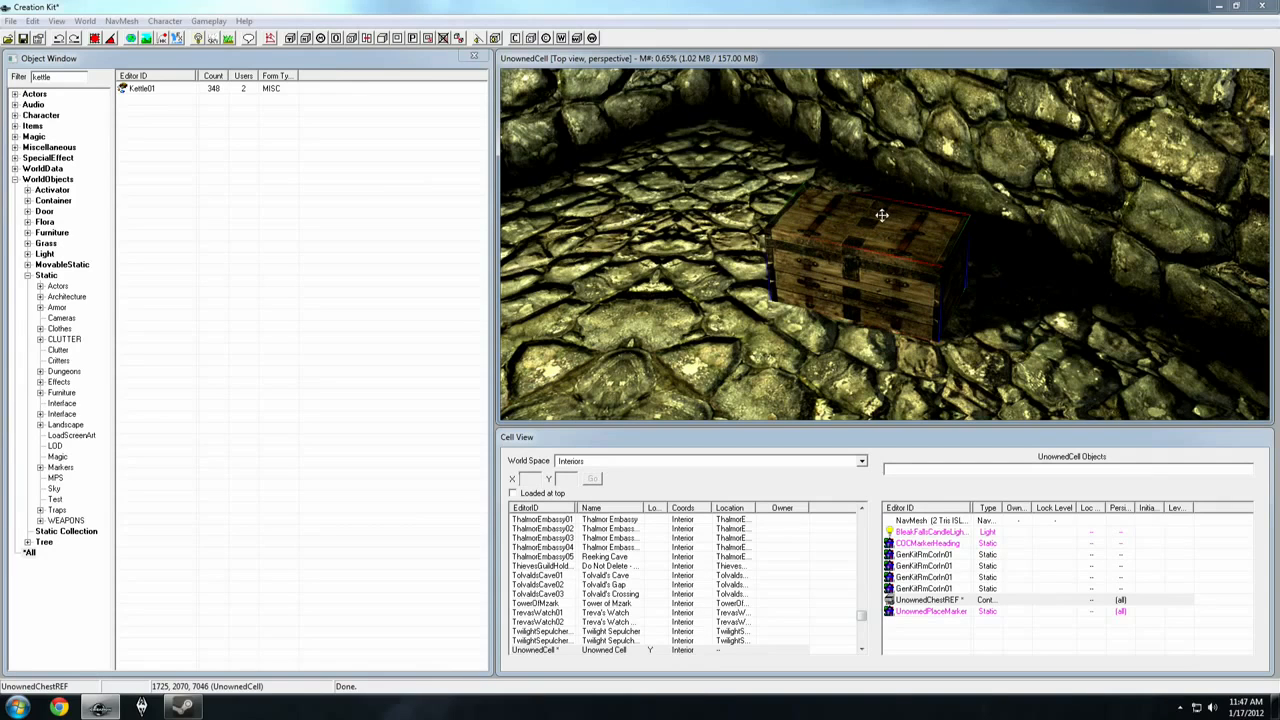
pyautogui.moveTo(877, 236)
pyautogui.mouseDown()
pyautogui.moveTo(950, 236)
pyautogui.moveTo(840, 236)
pyautogui.moveTo(950, 236)
pyautogui.moveTo(850, 236)
pyautogui.moveTo(945, 236)
pyautogui.moveTo(856, 231)
pyautogui.moveTo(876, 229)
pyautogui.mouseUp()
pyautogui.hotkey('ctrl', 'z')
# Move the chest along its individual axes with the move gizmo.
pyautogui.press('e')
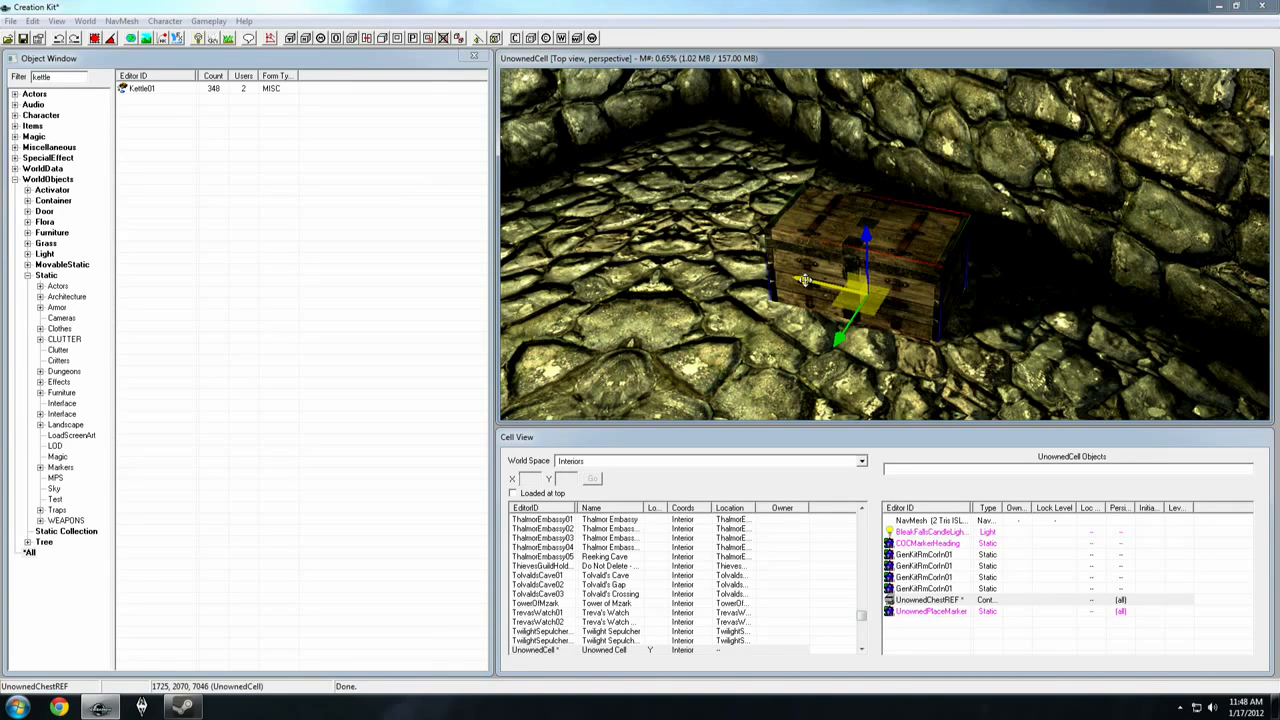
pyautogui.moveTo(805, 280); pyautogui.dragTo(762, 112)
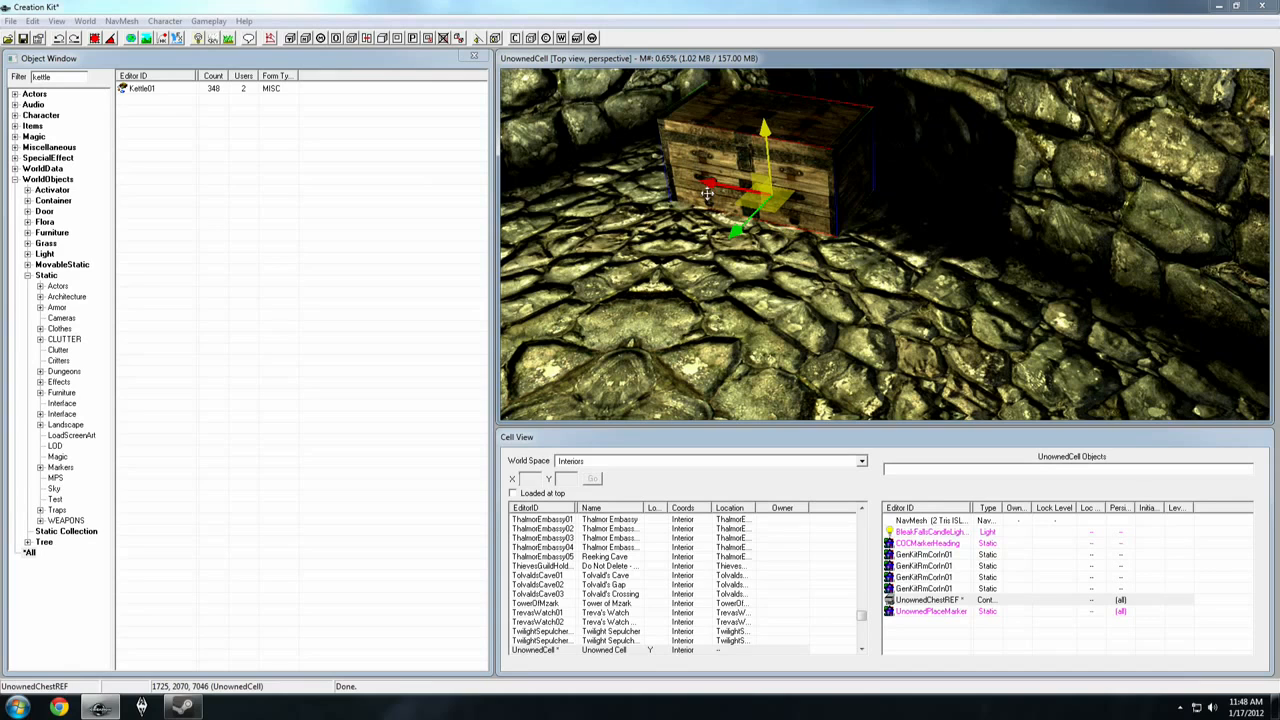
pyautogui.moveTo(708, 184); pyautogui.dragTo(672, 165)
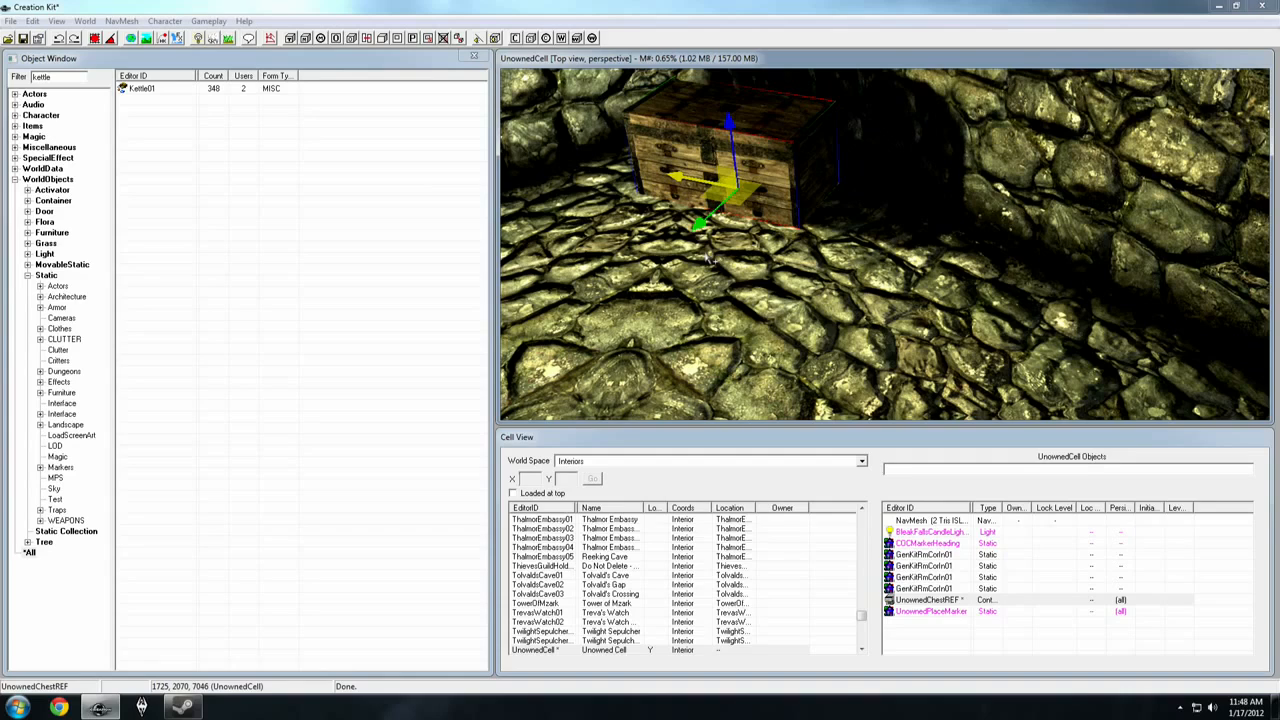
pyautogui.moveTo(698, 224); pyautogui.dragTo(679, 242)
pyautogui.moveTo(714, 143)
pyautogui.mouseDown()
pyautogui.moveTo(697, 22)
pyautogui.moveTo(716, 195)
pyautogui.moveTo(713, 143)
pyautogui.mouseUp()
# Move the chest freely across the floor with the plane handle of the move gizmo.
pyautogui.moveTo(711, 217); pyautogui.dragTo(741, 317)
pyautogui.keyDown('shift'); pyautogui.moveTo(741, 317); pyautogui.dragTo(691, 202, button='middle'); pyautogui.keyUp('shift')
pyautogui.scroll(1, 725, 242)
pyautogui.moveTo(691, 202); pyautogui.dragTo(790, 232)
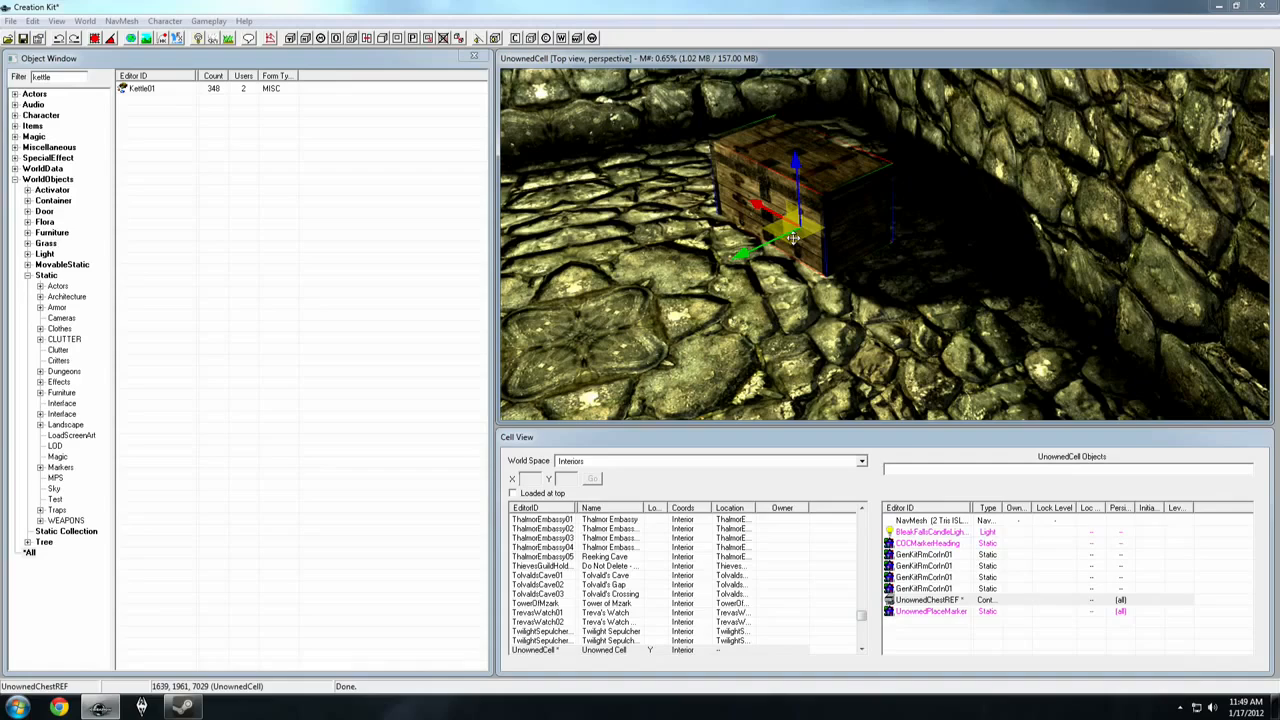
# Rotate the chest about the green and blue axes with the rotation gizmo, leaving it tilted and turned.
pyautogui.press('w')
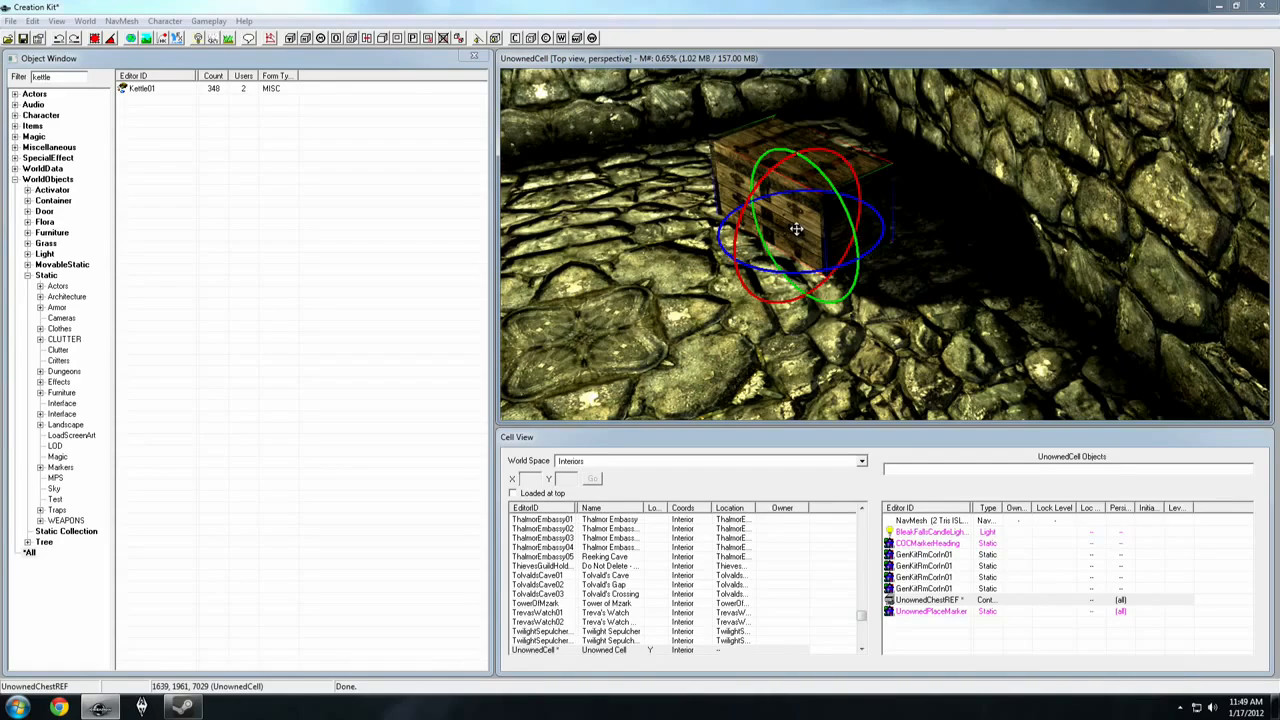
pyautogui.keyDown('shift'); pyautogui.moveTo(796, 220); pyautogui.dragTo(826, 242, button='middle'); pyautogui.keyUp('shift')
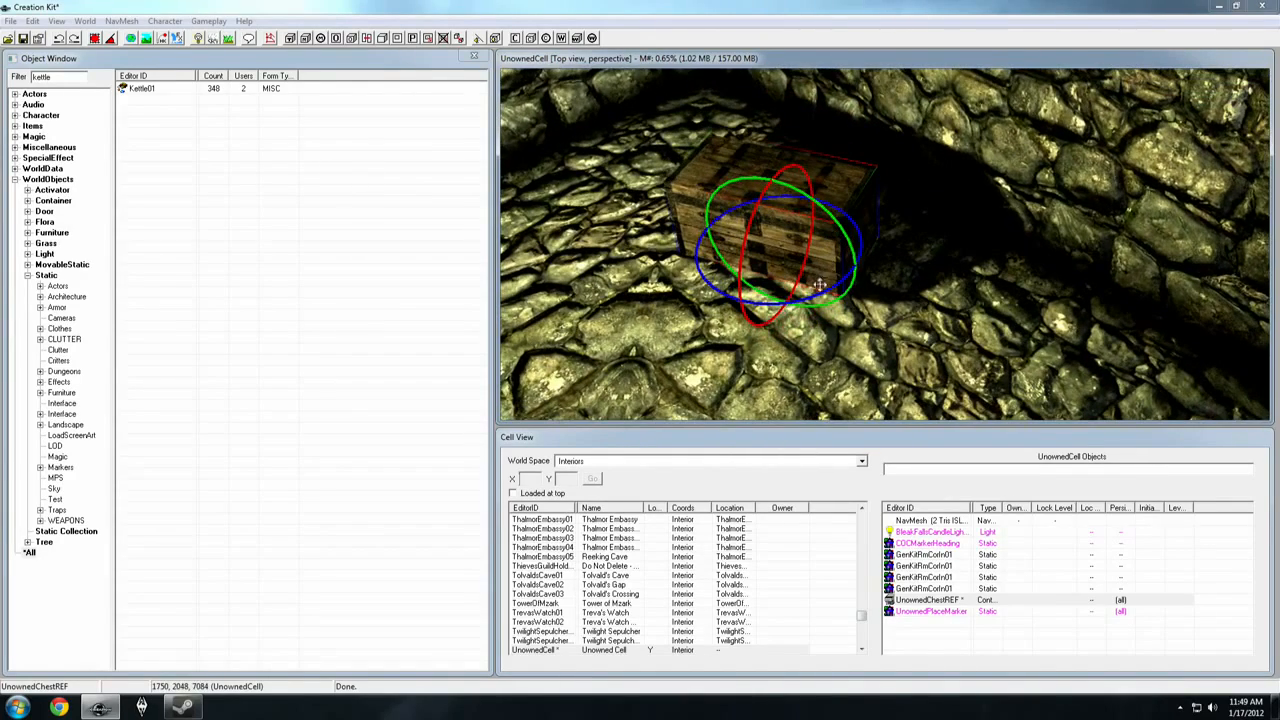
pyautogui.keyDown('shift'); pyautogui.moveTo(818, 288); pyautogui.dragTo(828, 201, button='middle'); pyautogui.keyUp('shift')
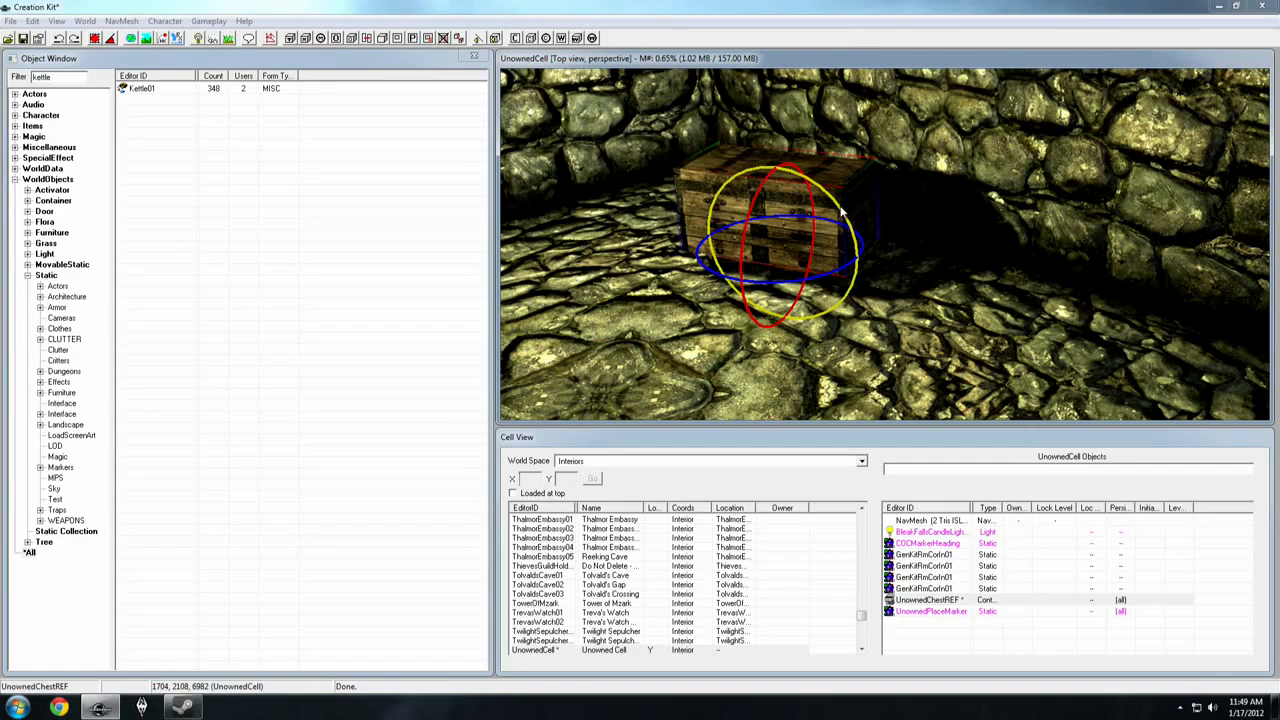
pyautogui.moveTo(843, 212)
pyautogui.mouseDown()
pyautogui.moveTo(860, 230)
pyautogui.moveTo(830, 240)
pyautogui.moveTo(850, 215)
pyautogui.moveTo(880, 230)
pyautogui.moveTo(845, 214)
pyautogui.mouseUp()
pyautogui.moveTo(749, 230); pyautogui.dragTo(722, 268)
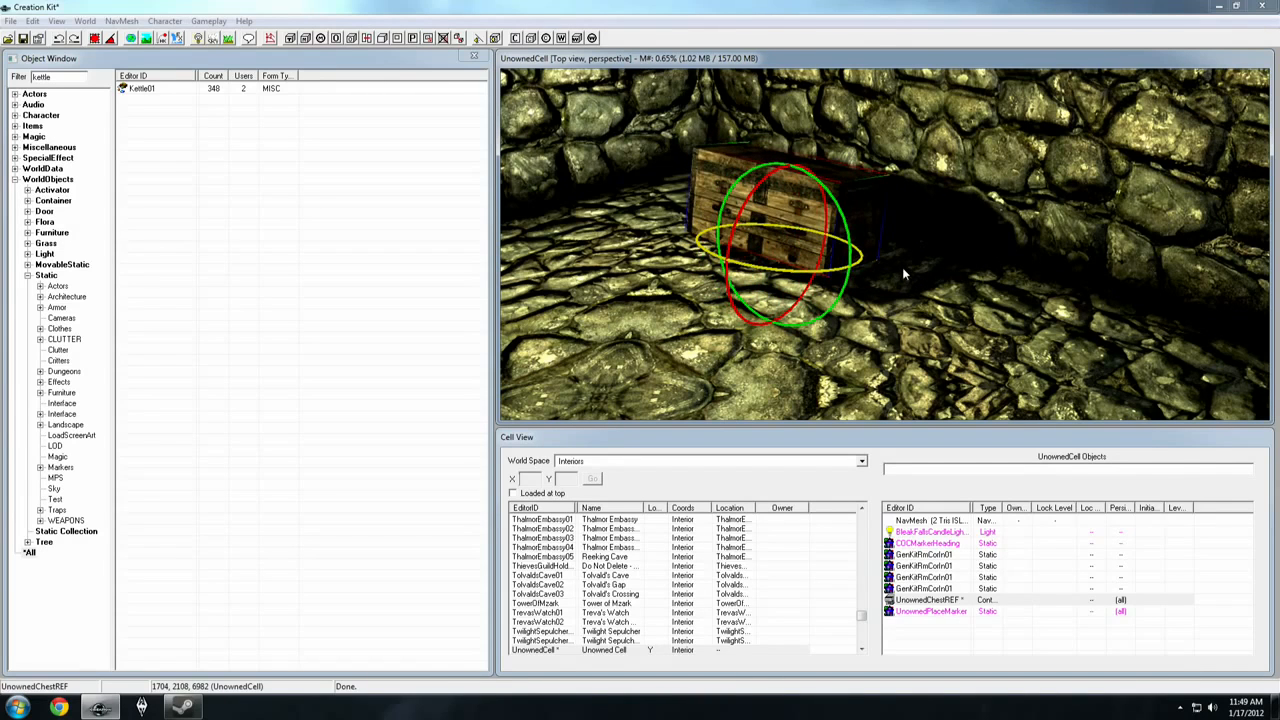
# Scale the chest down slightly with the scale gizmo.
pyautogui.press('e')
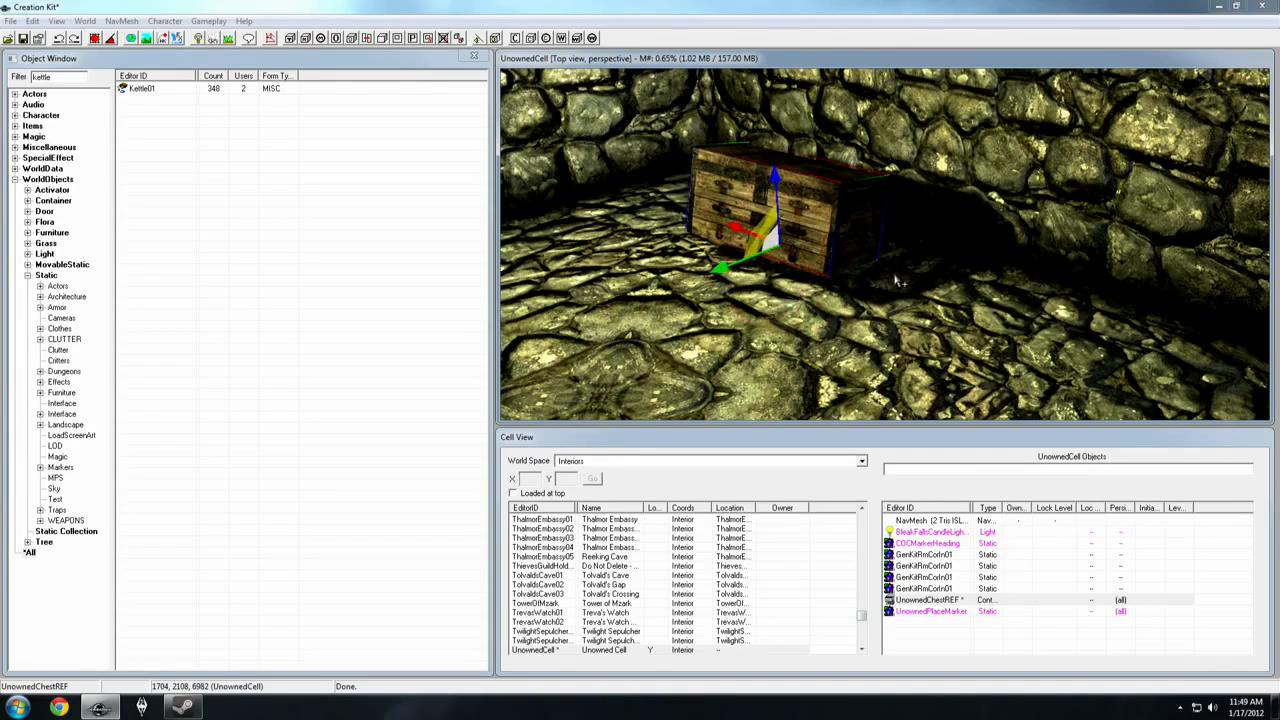
pyautogui.keyDown('shift'); pyautogui.moveTo(838, 257); pyautogui.dragTo(793, 284, button='middle'); pyautogui.keyUp('shift')
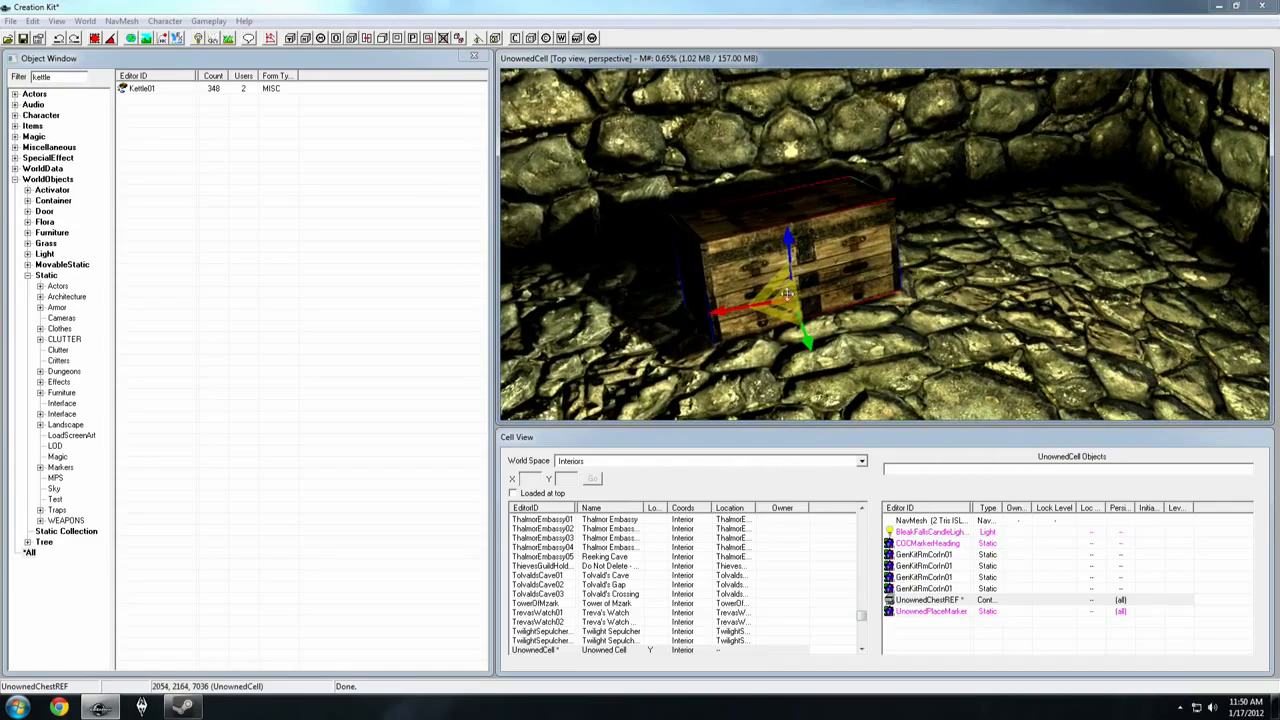
pyautogui.moveTo(793, 284)
pyautogui.mouseDown()
pyautogui.moveTo(742, 284)
pyautogui.moveTo(920, 284)
pyautogui.moveTo(784, 291)
pyautogui.mouseUp()
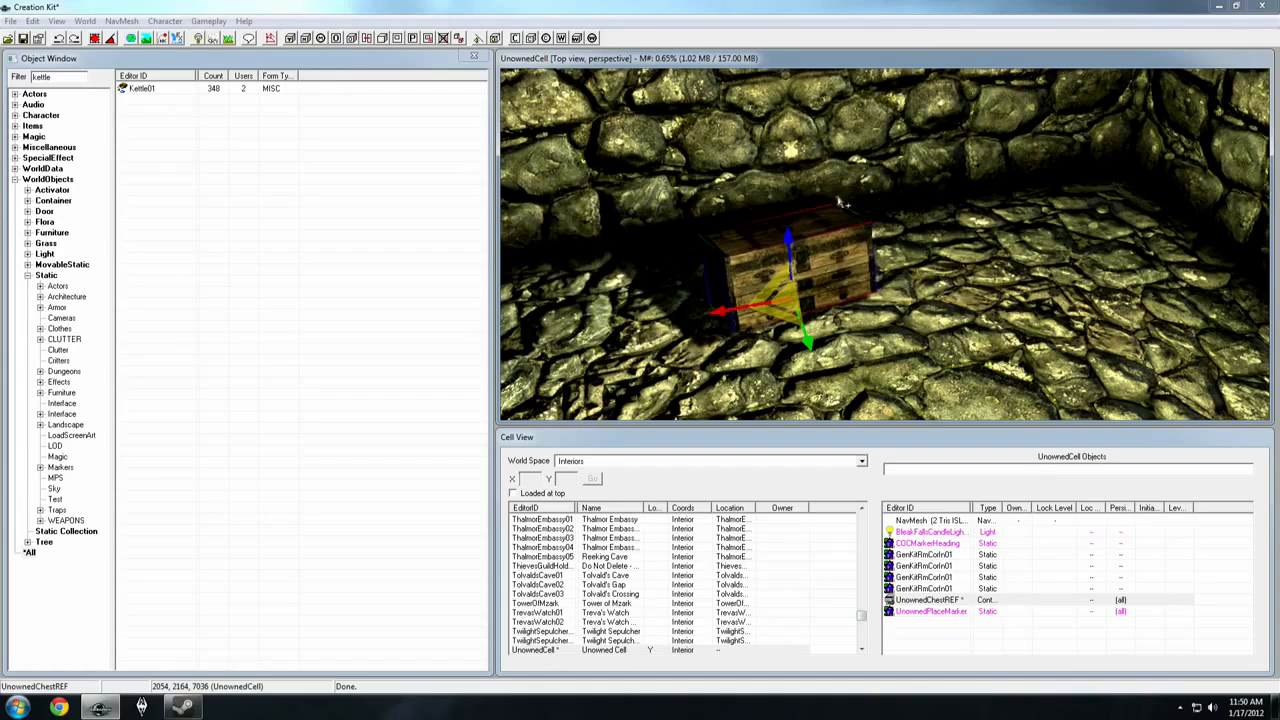
# Scale the chest up slightly with the gizmo, and hide the gizmo to move the chest back toward the wall.
pyautogui.moveTo(789, 239); pyautogui.dragTo(757, 221)
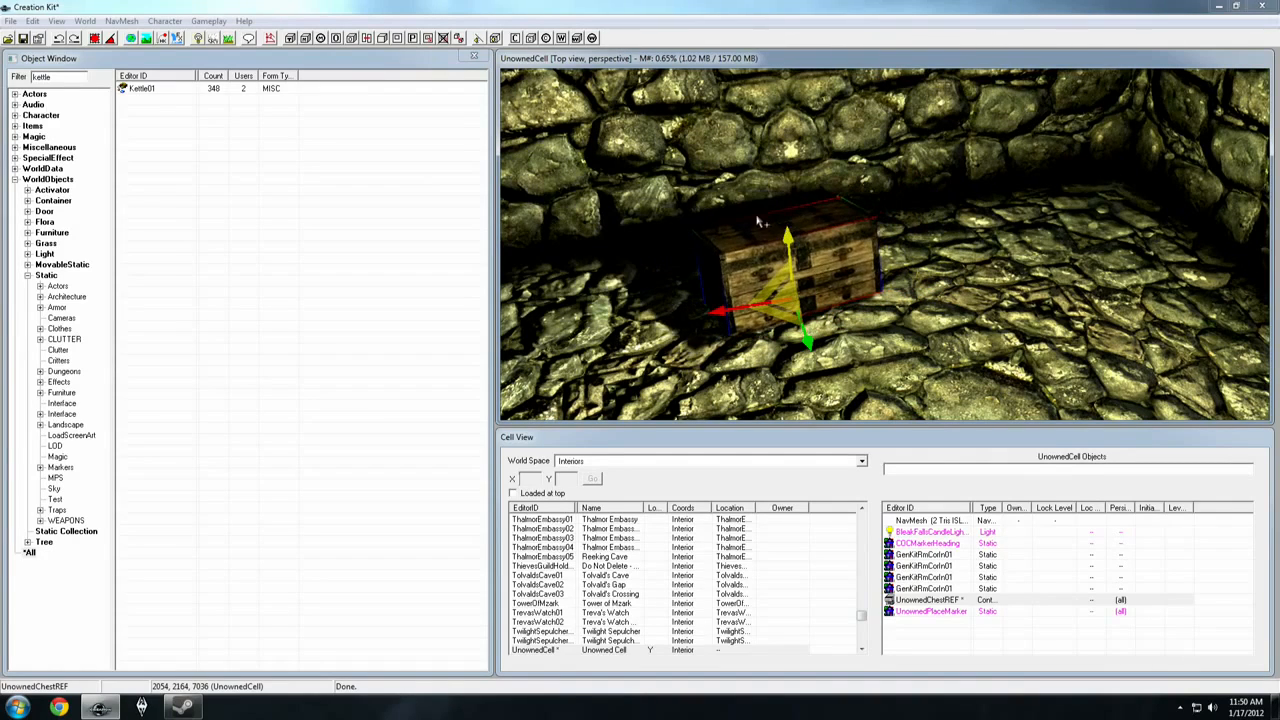
pyautogui.keyDown('shift'); pyautogui.moveTo(900, 297); pyautogui.dragTo(819, 278, button='middle'); pyautogui.keyUp('shift')
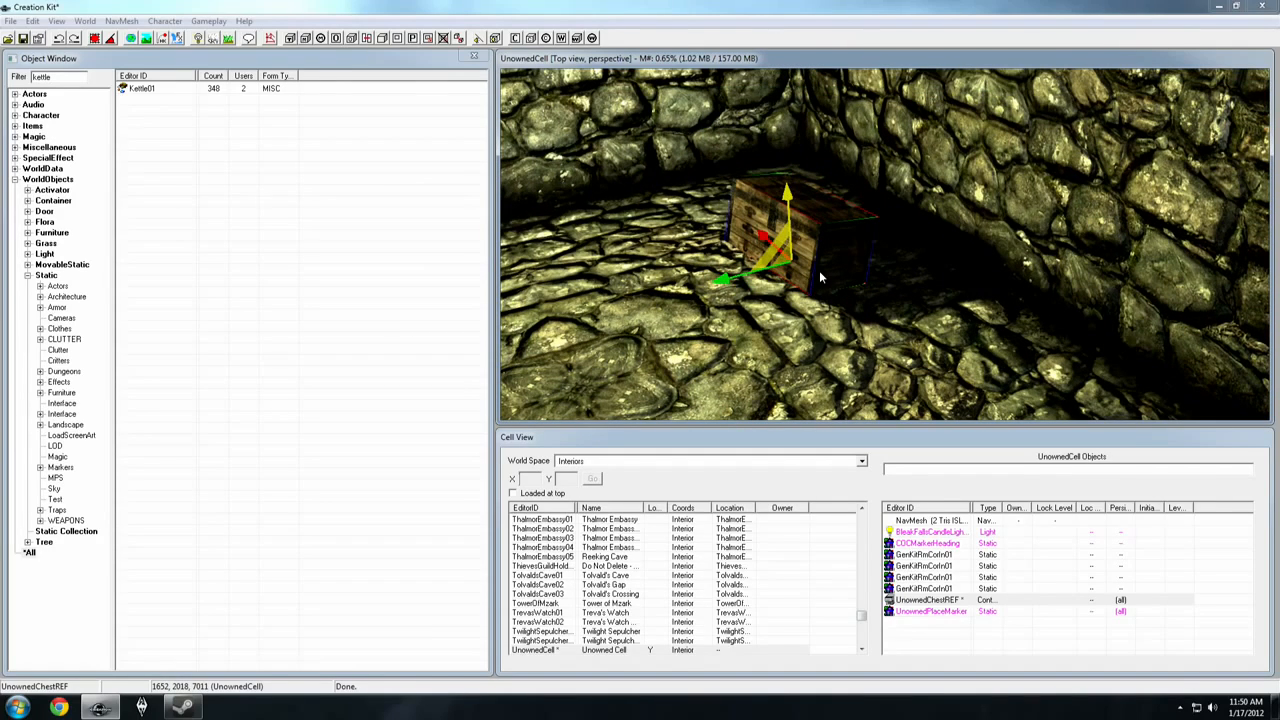
pyautogui.press('2')
pyautogui.moveTo(819, 270); pyautogui.dragTo(830, 218)
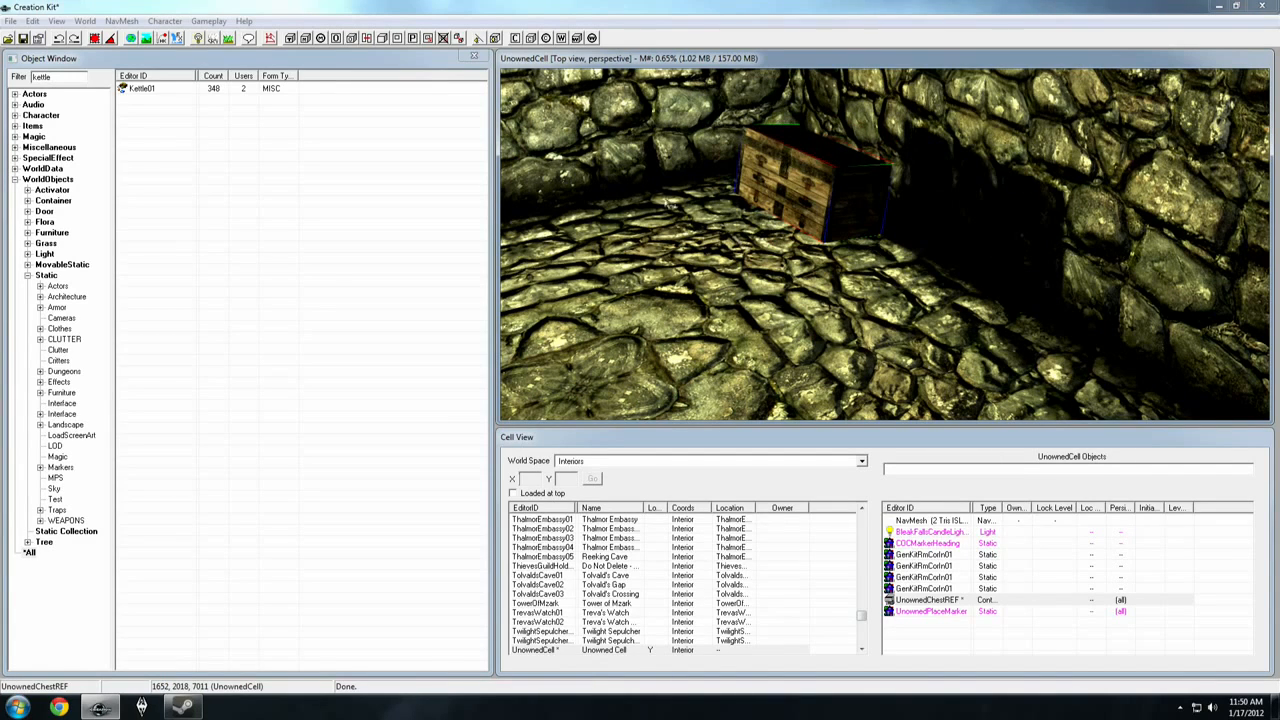
# Open the properties of the Kettle01 object to inspect them, and close them without making changes.
pyautogui.click(132, 90)
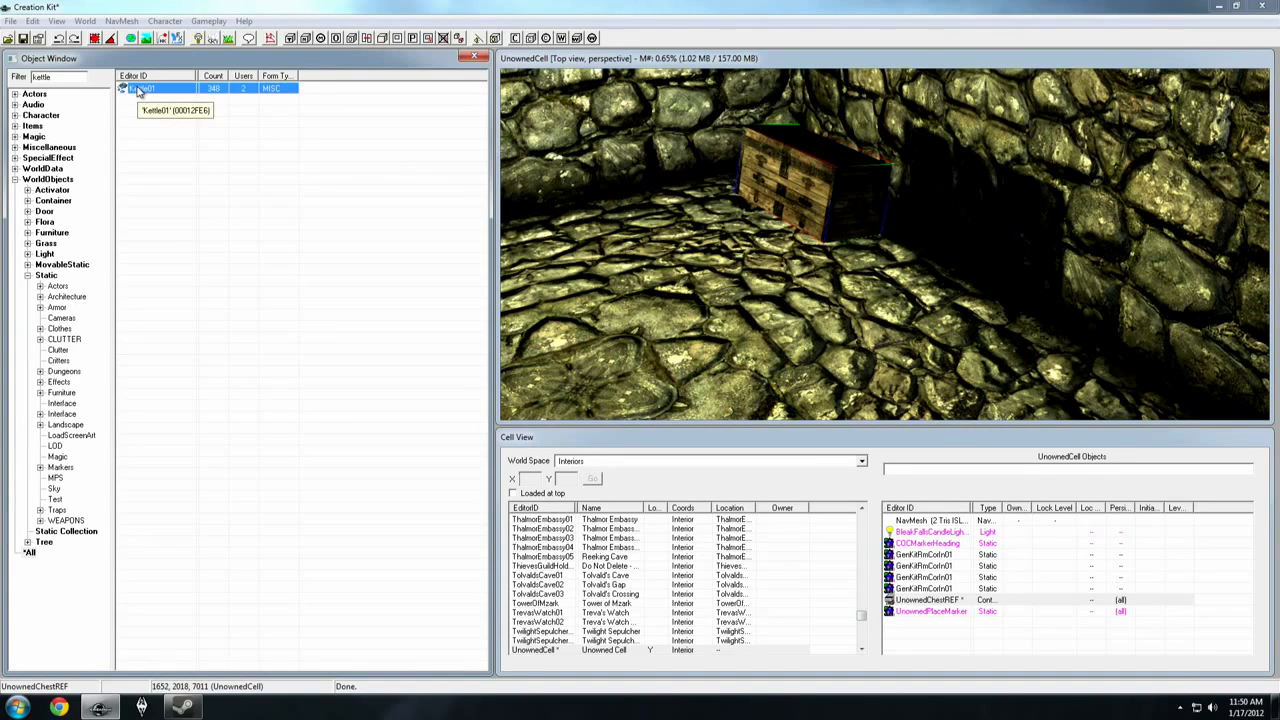
pyautogui.doubleClick(140, 90)
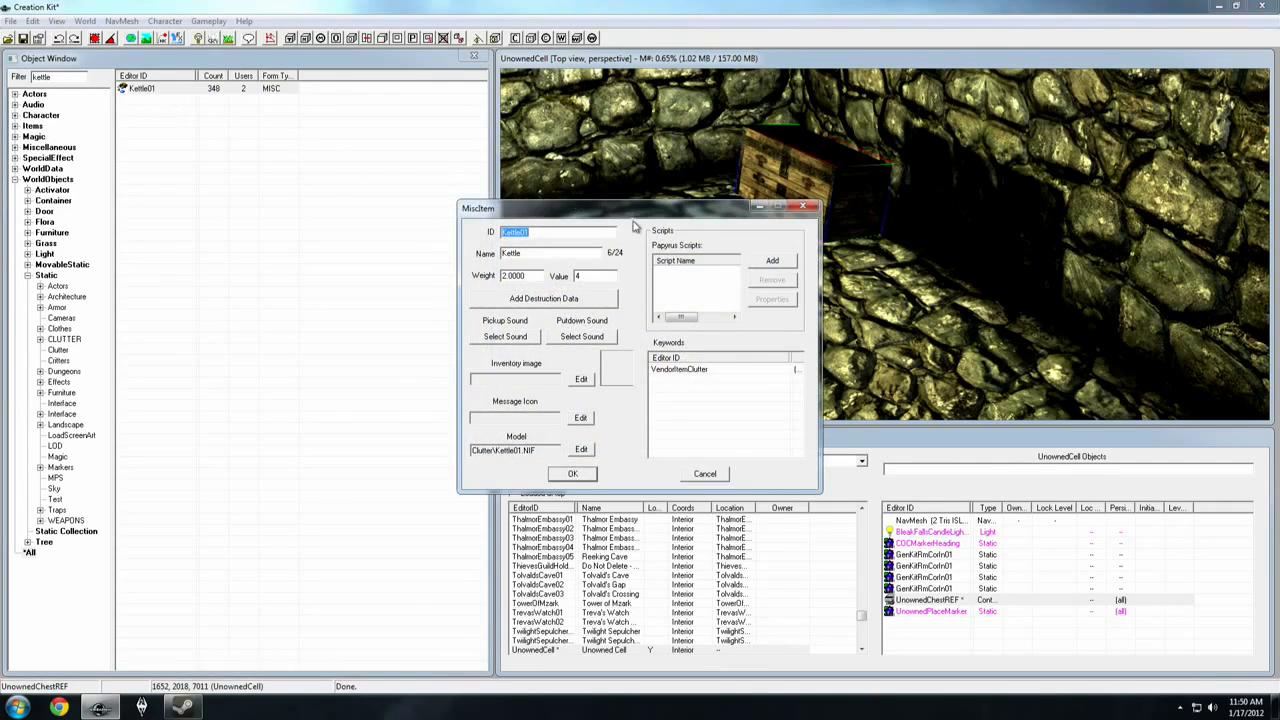
pyautogui.moveTo(623, 214); pyautogui.dragTo(600, 214)
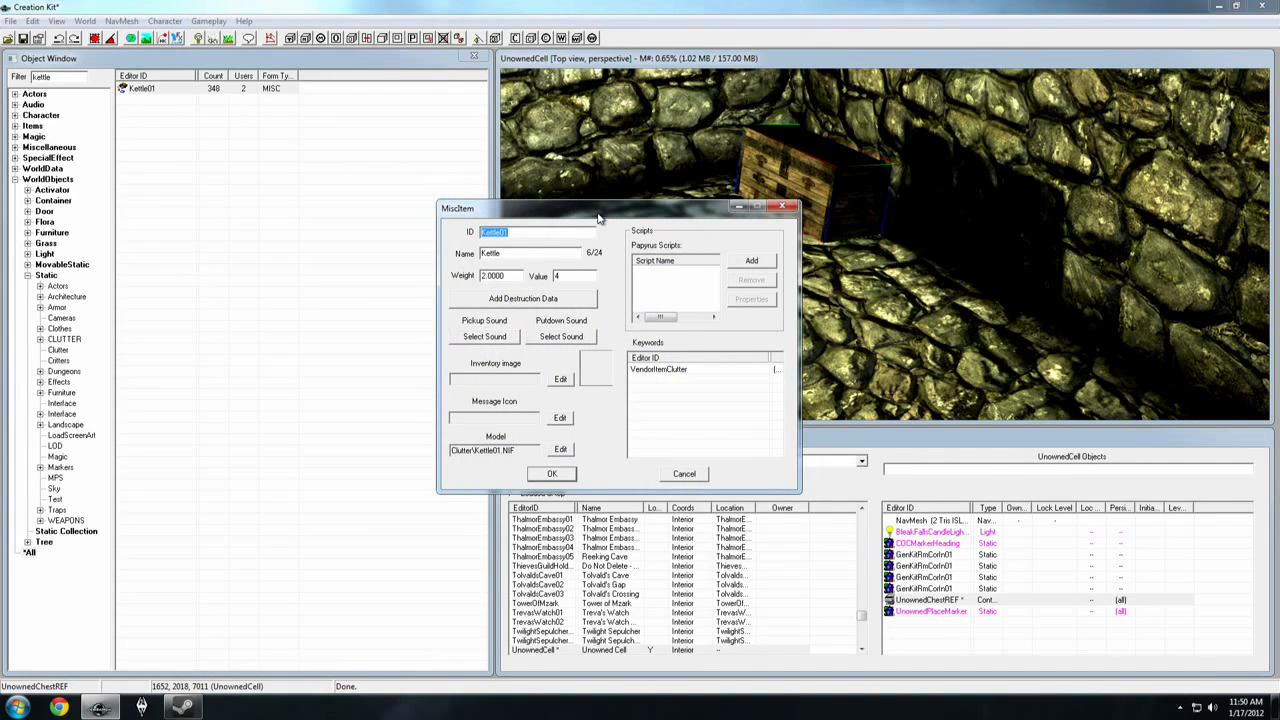
pyautogui.click(680, 474)
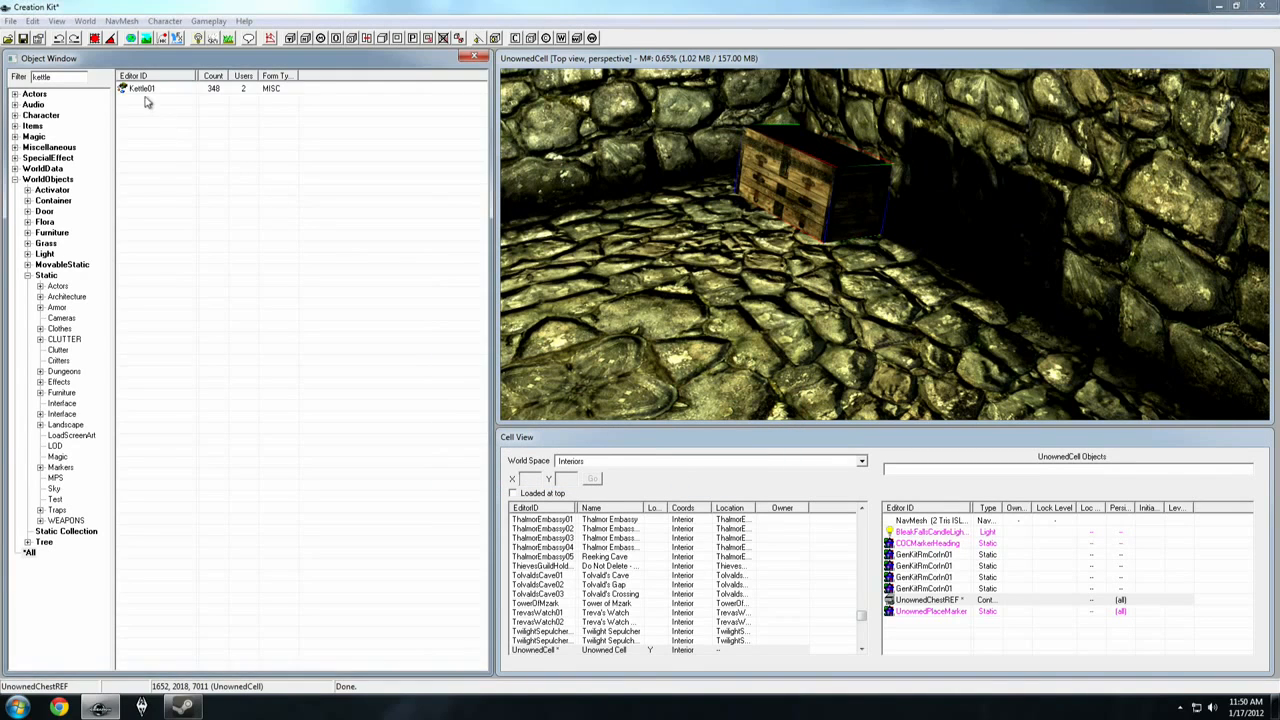
# Place a Kettle01 in the cell and move it across the floor to the wall beside the chest.
pyautogui.moveTo(145, 89); pyautogui.dragTo(644, 252)
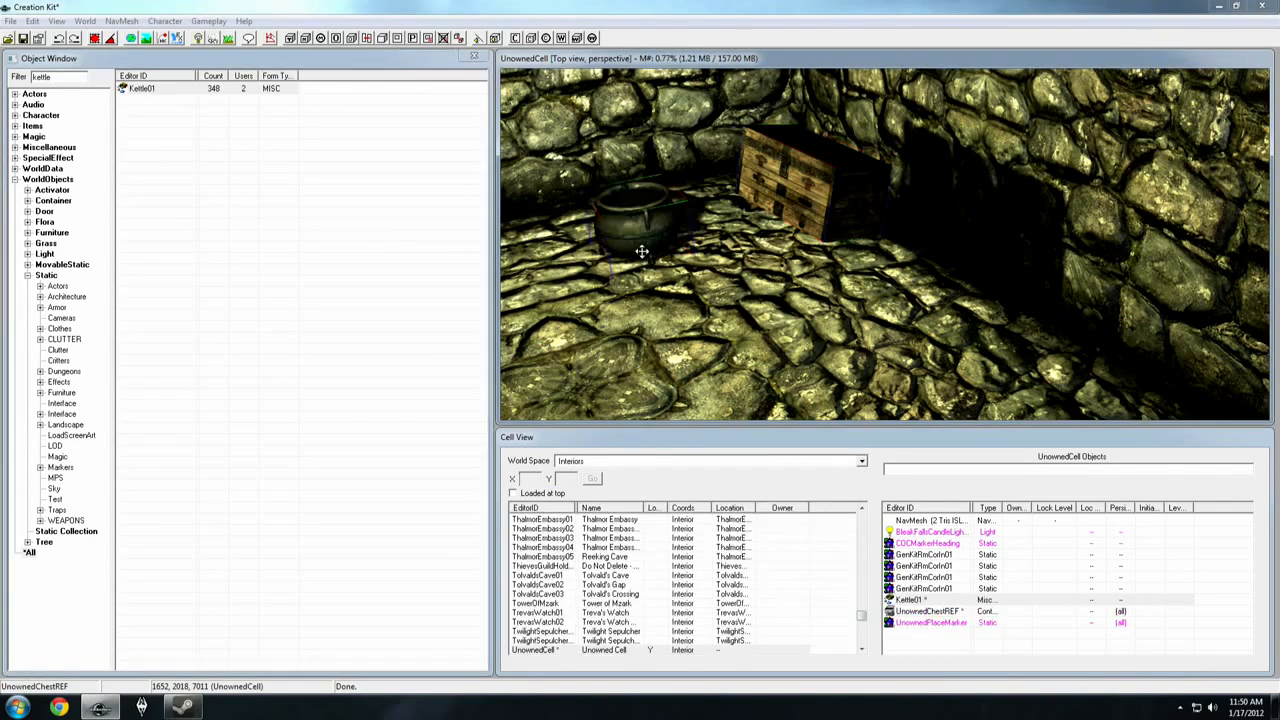
pyautogui.keyDown('shift'); pyautogui.moveTo(654, 212); pyautogui.dragTo(710, 257, button='middle'); pyautogui.keyUp('shift')
pyautogui.moveTo(644, 232); pyautogui.dragTo(680, 168)
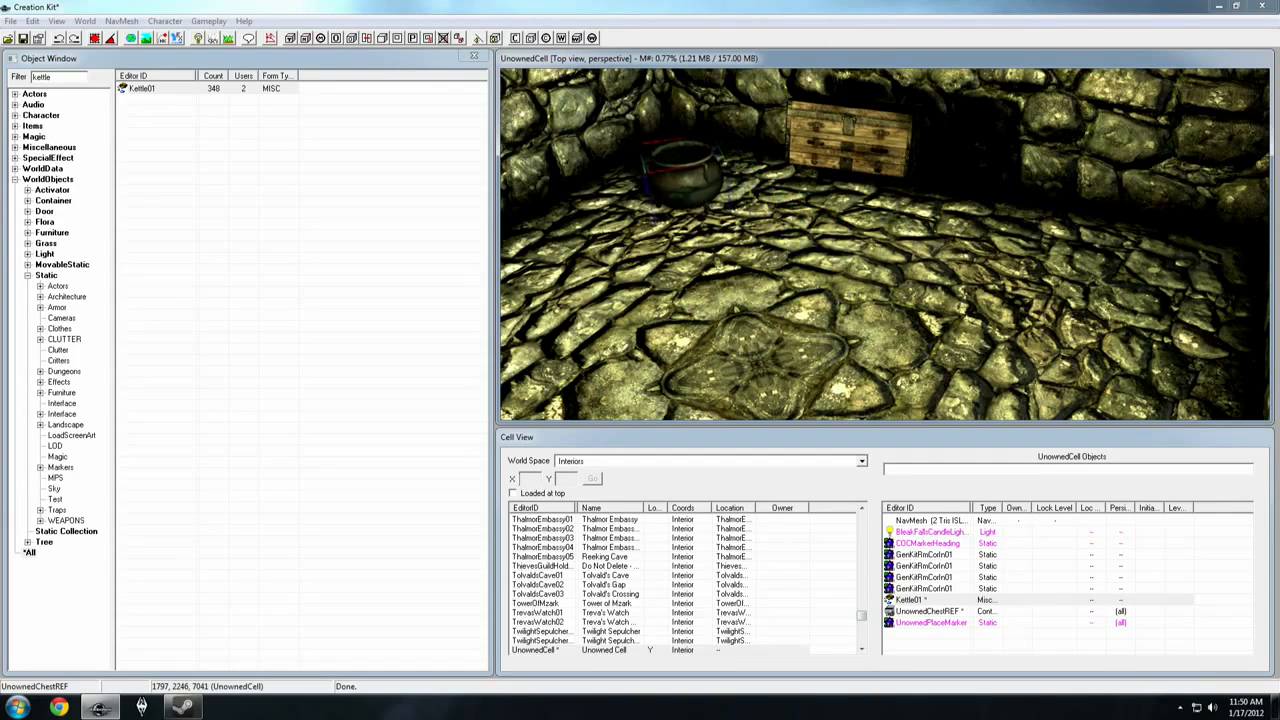
# Duplicate the kettle three times, spreading the copies across the floor and enlarging the one at the back.
pyautogui.click(690, 176)
pyautogui.hotkey('ctrl', 'd')
pyautogui.moveTo(690, 176); pyautogui.dragTo(635, 256)
pyautogui.hotkey('ctrl', 'd')
pyautogui.hotkey('ctrl', 'd')
pyautogui.click(690, 176)
pyautogui.moveTo(690, 176); pyautogui.dragTo(728, 150)
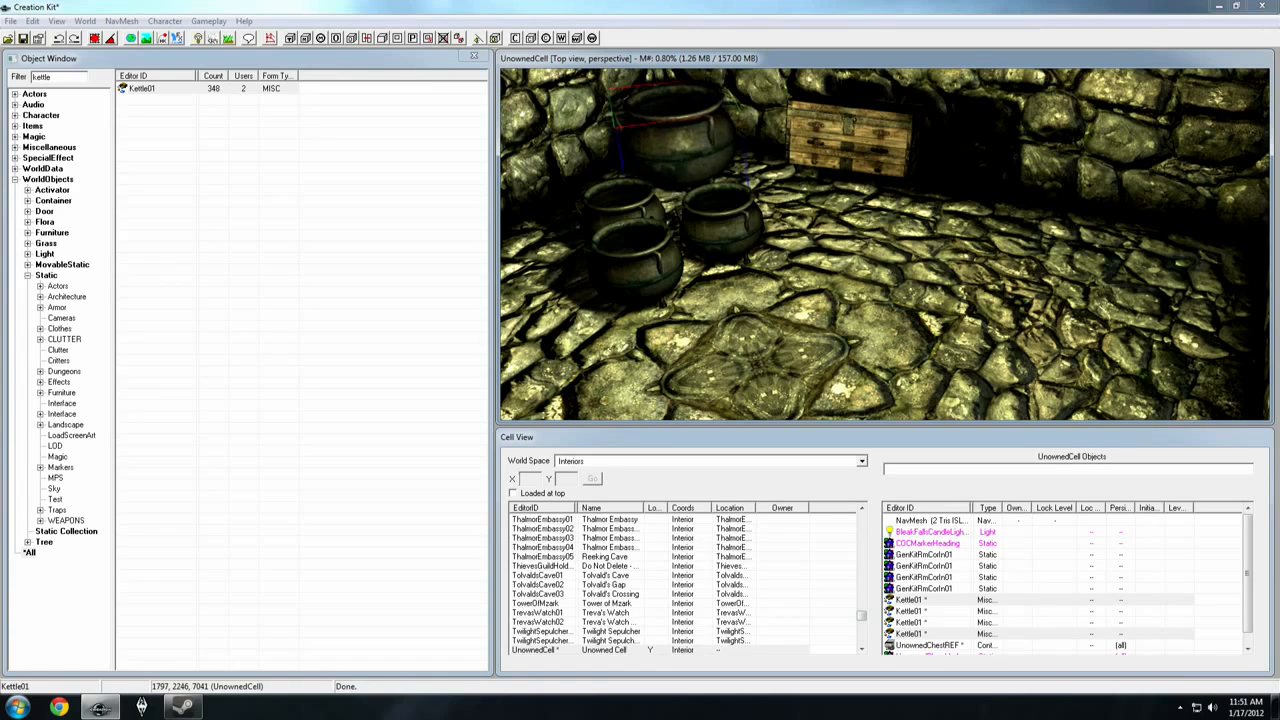
# Reposition the chest against the back wall and group the three small kettles around the large one.
pyautogui.moveTo(725, 231); pyautogui.dragTo(900, 199)
pyautogui.moveTo(746, 204); pyautogui.dragTo(771, 182)
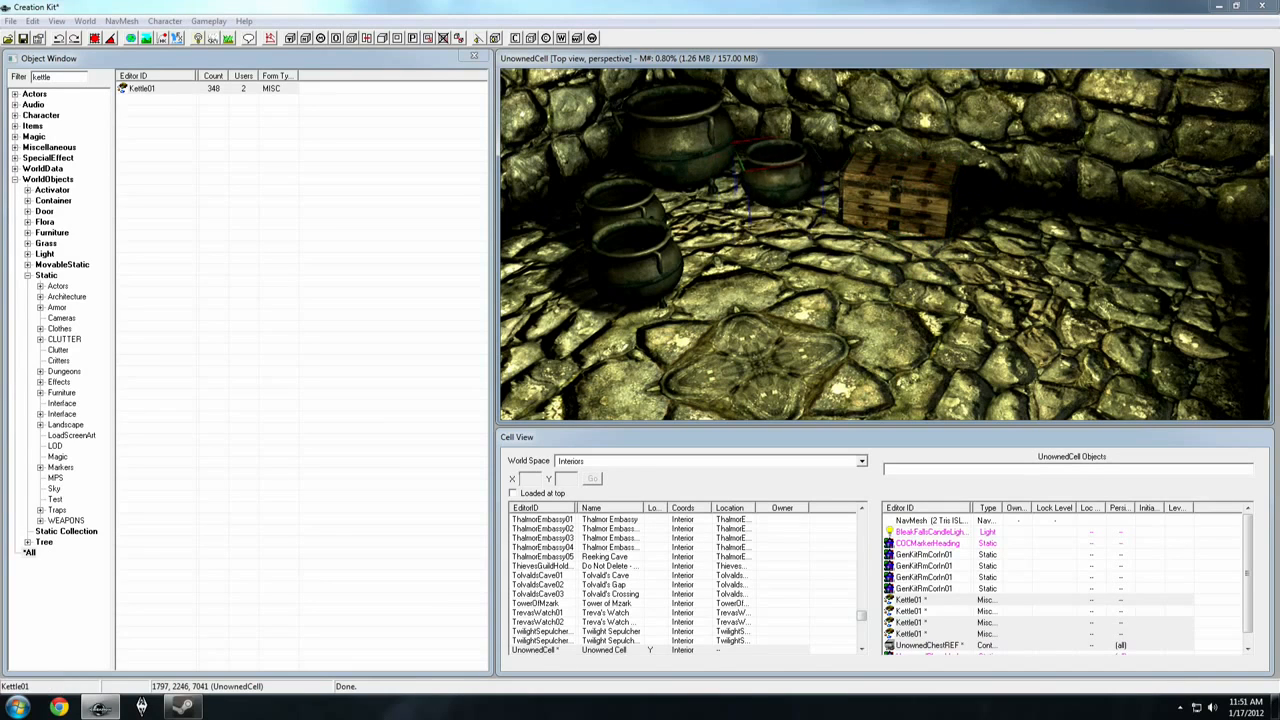
pyautogui.moveTo(651, 243); pyautogui.dragTo(630, 219)
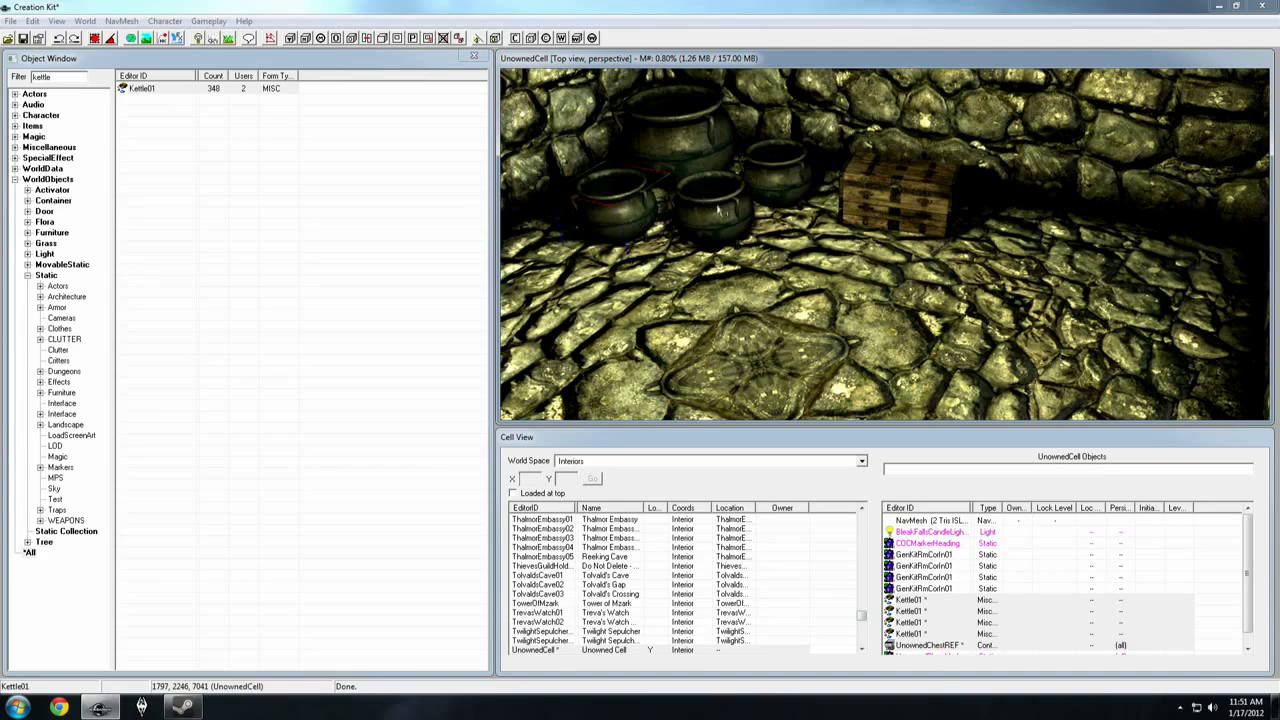
pyautogui.moveTo(721, 198); pyautogui.dragTo(718, 194)
pyautogui.moveTo(699, 146); pyautogui.dragTo(694, 140)
pyautogui.moveTo(694, 140)
pyautogui.keyDown('shift'); pyautogui.mouseDown(button='middle')
pyautogui.moveTo(748, 160)
pyautogui.moveTo(695, 153)
pyautogui.mouseUp(button='middle'); pyautogui.keyUp('shift')
# Duplicate the large kettle and move the copy to the other side of the chest.
pyautogui.hotkey('ctrl', 'd')
pyautogui.moveTo(695, 160); pyautogui.dragTo(1127, 211)
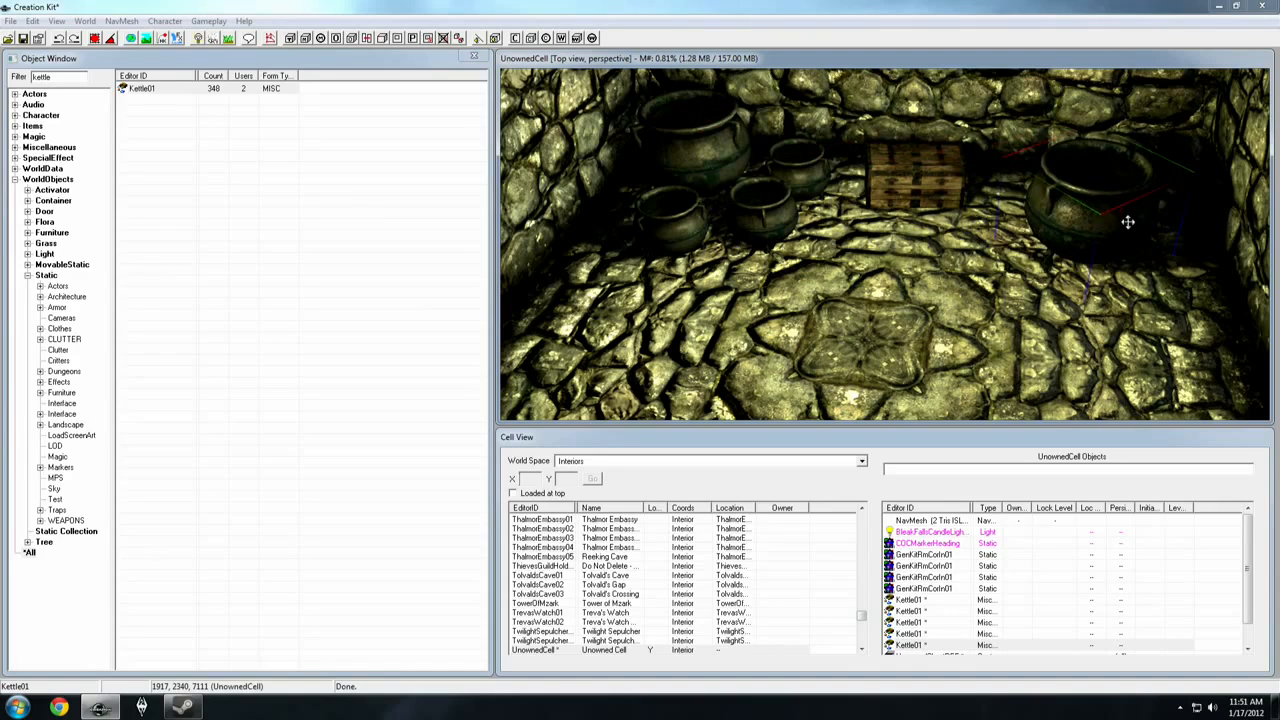
pyautogui.moveTo(1128, 222)
pyautogui.mouseDown(button='right')
pyautogui.moveTo(1200, 222)
pyautogui.moveTo(1134, 209)
pyautogui.mouseUp(button='right')
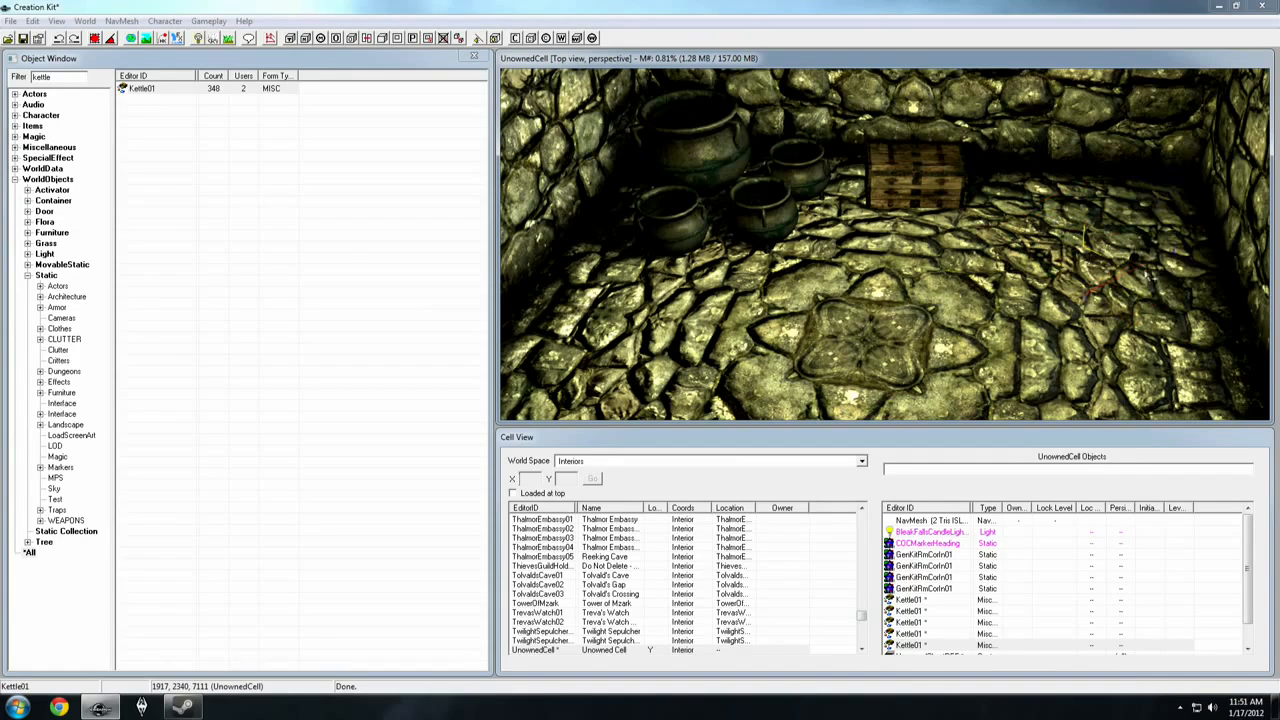
# Rotate and shift the copied large kettle freely near the corner, leaving it tilted.
pyautogui.moveTo(1132, 254); pyautogui.dragTo(1126, 160)
pyautogui.moveTo(1126, 160); pyautogui.dragTo(1150, 160, button='right')
pyautogui.moveTo(1130, 148); pyautogui.dragTo(1103, 180)
pyautogui.moveTo(1075, 212); pyautogui.dragTo(1090, 218, button='right')
pyautogui.moveTo(1124, 183)
pyautogui.keyDown('shift'); pyautogui.mouseDown(button='middle')
pyautogui.moveTo(1117, 169)
pyautogui.moveTo(1120, 186)
pyautogui.mouseUp(button='middle'); pyautogui.keyUp('shift')
pyautogui.moveTo(1120, 186); pyautogui.dragTo(1086, 189)
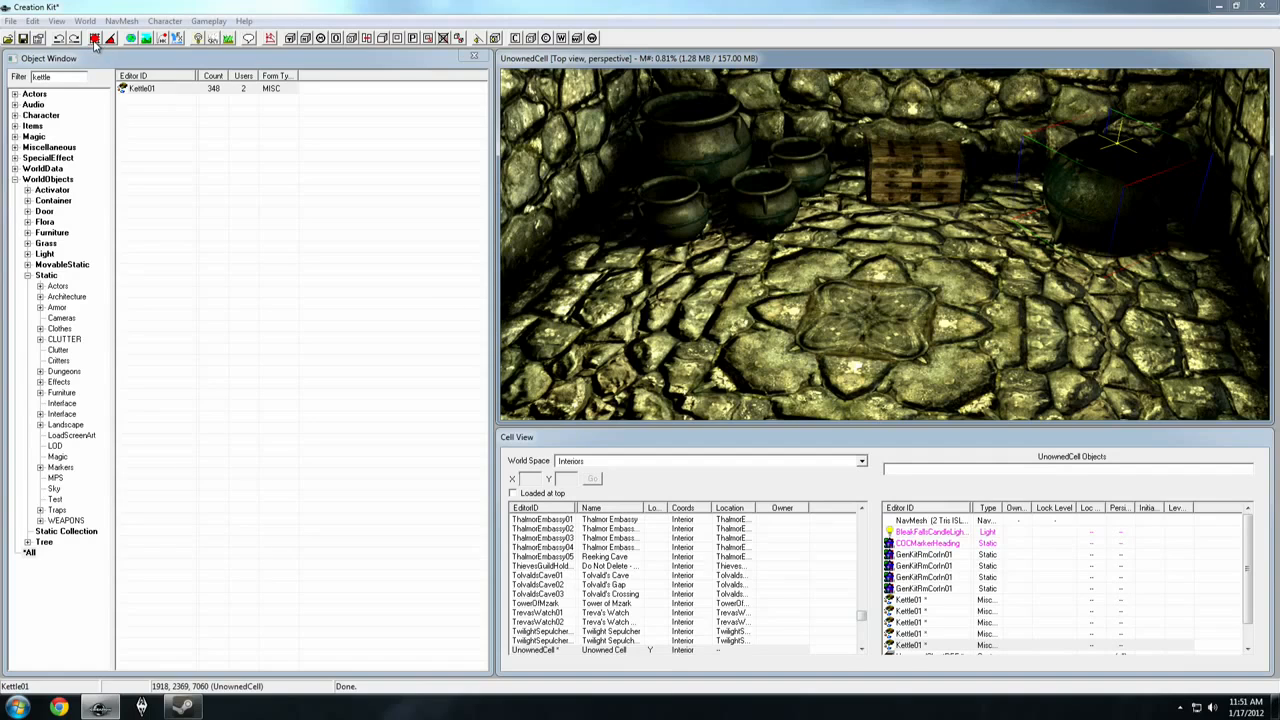
# Turn on grid snapping and move the tilted kettle across the floor in snapped increments.
pyautogui.click(94, 41)
pyautogui.moveTo(1062, 193); pyautogui.dragTo(985, 262)
# Open the movement settings of the Render Window properties and move the tilted kettle in 64-unit grid increments, both across and vertically.
pyautogui.rightClick(815, 288)
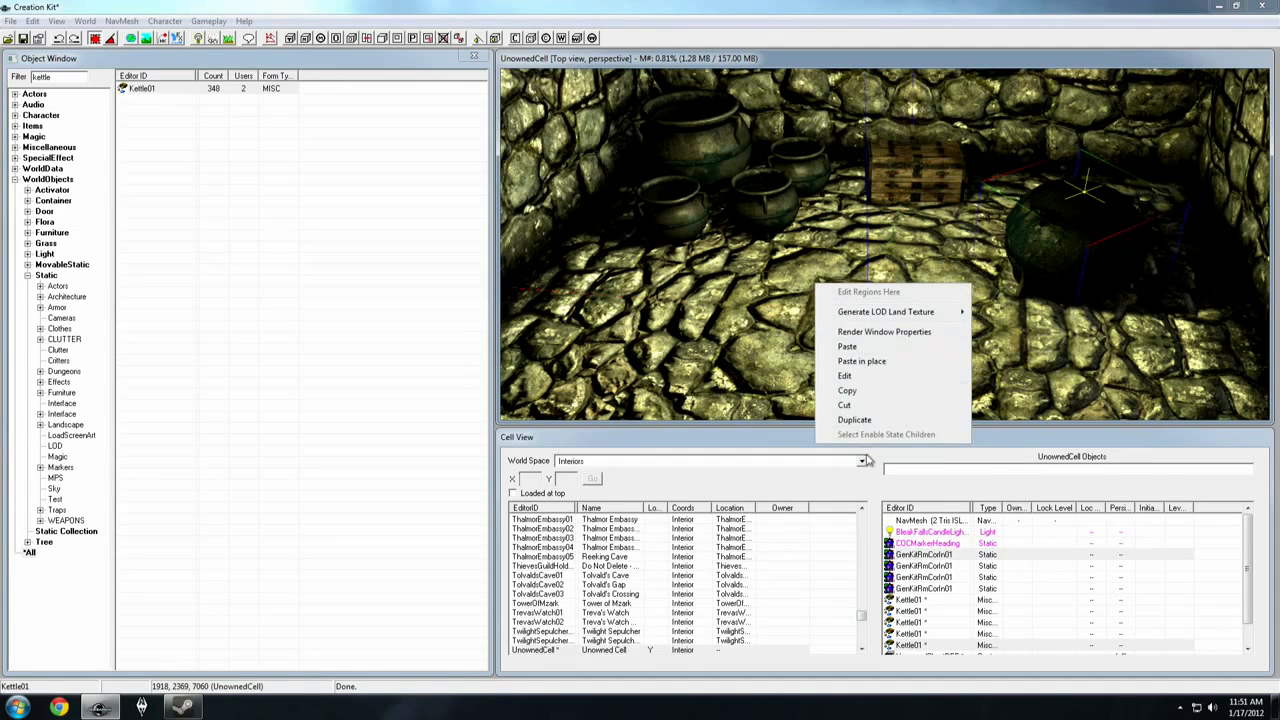
pyautogui.click(888, 330)
pyautogui.click(567, 220)
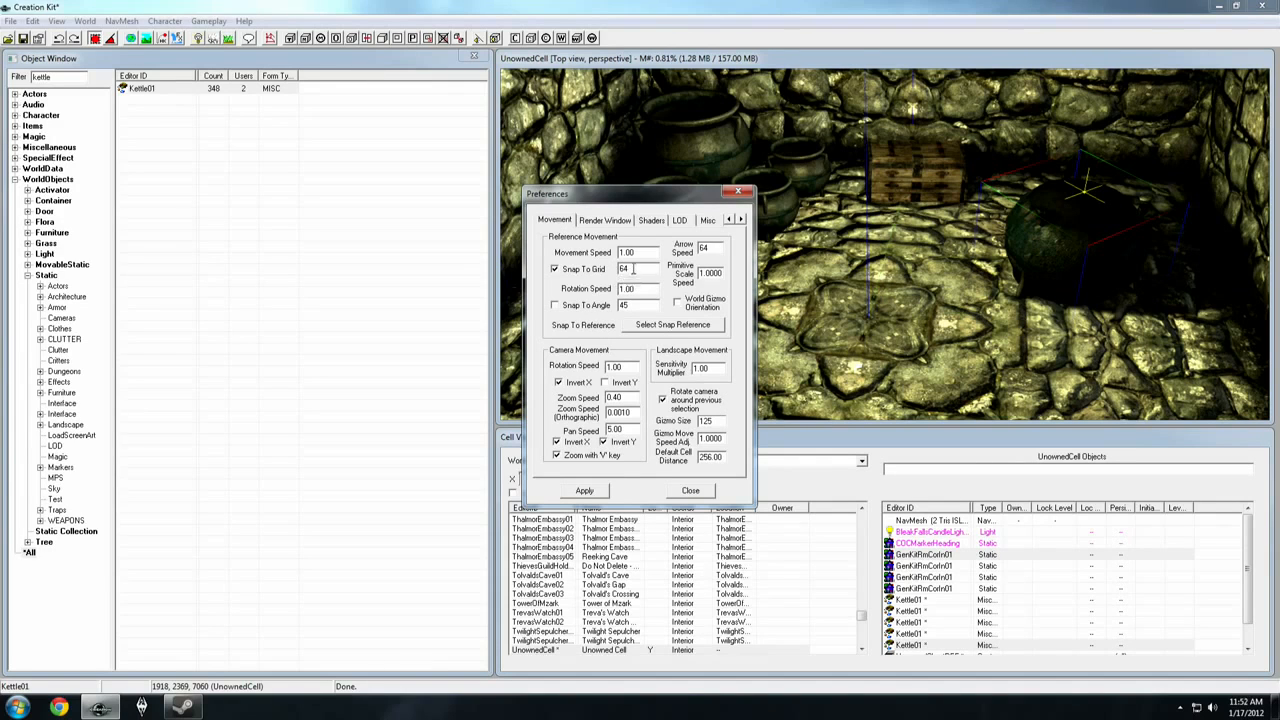
pyautogui.moveTo(658, 196); pyautogui.dragTo(636, 198)
pyautogui.moveTo(1078, 228); pyautogui.dragTo(972, 275)
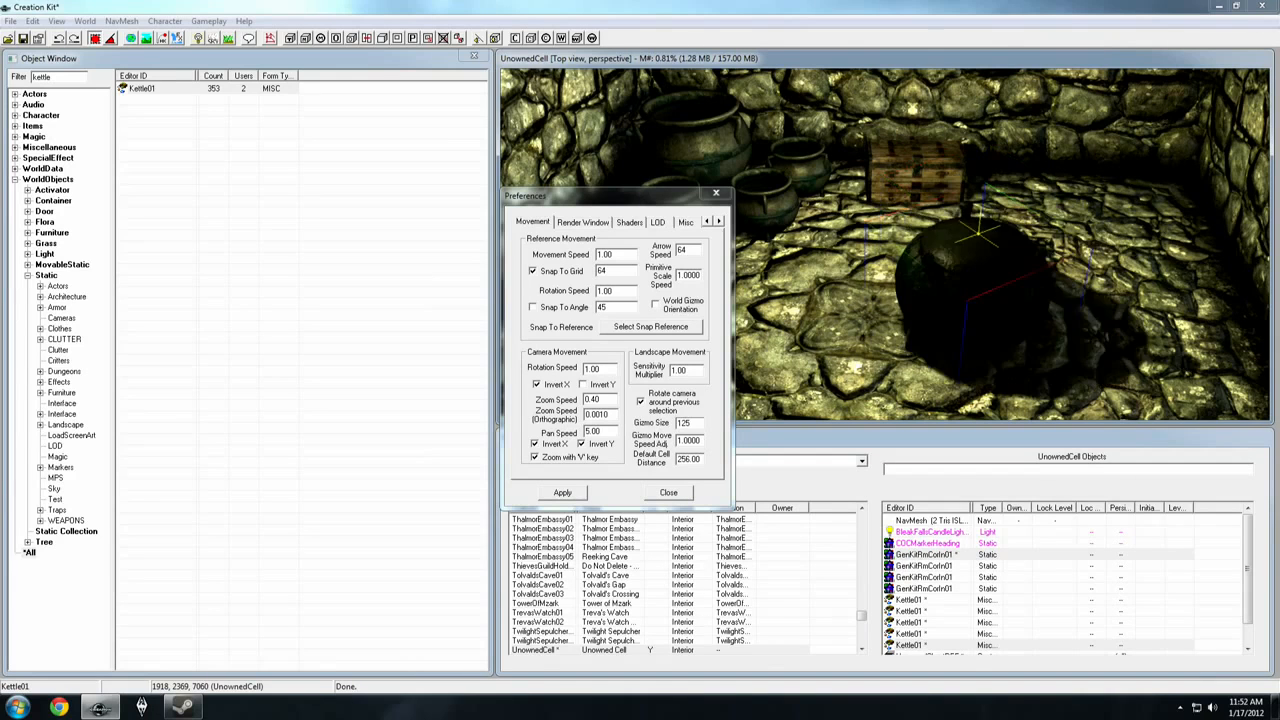
pyautogui.moveTo(982, 227); pyautogui.dragTo(983, 186)
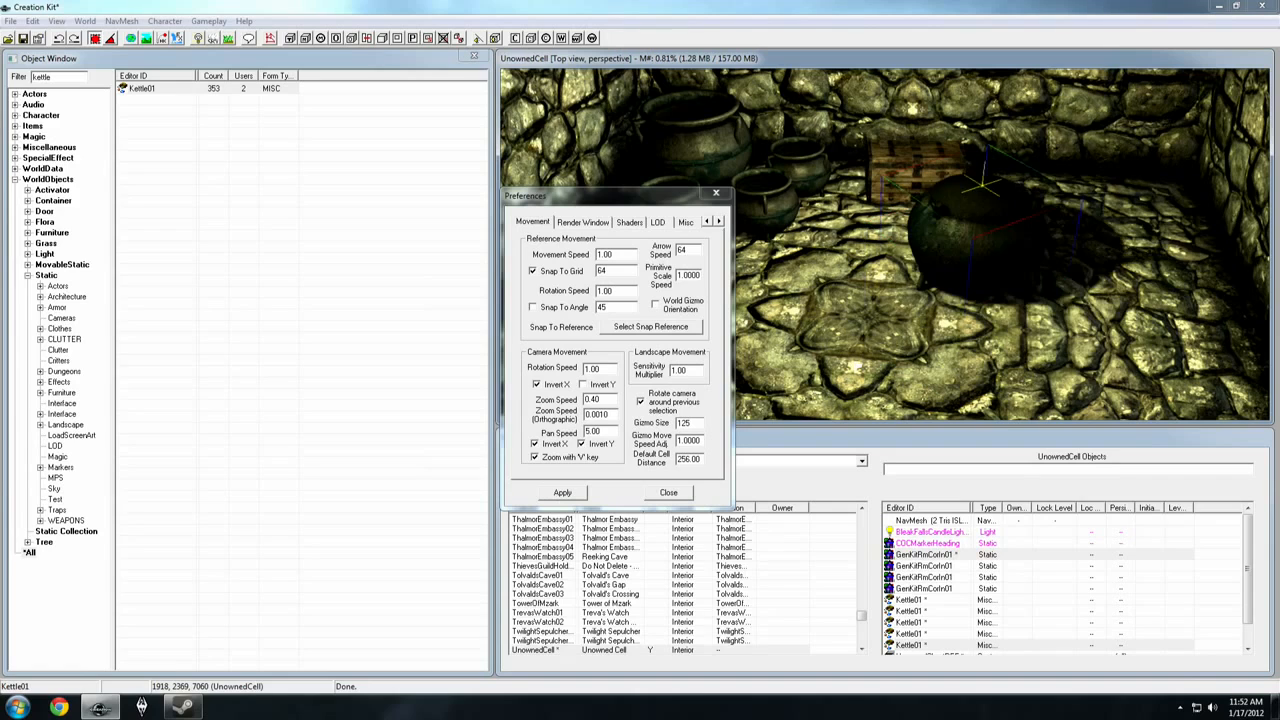
# Set the Snap To Grid spacing to 128.
pyautogui.doubleClick(624, 271)
pyautogui.moveTo(611, 271); pyautogui.dragTo(588, 274)
pyautogui.moveTo(943, 230)
pyautogui.mouseDown()
pyautogui.moveTo(1045, 190)
pyautogui.moveTo(945, 228)
pyautogui.moveTo(965, 285)
pyautogui.moveTo(1047, 190)
pyautogui.moveTo(955, 225)
pyautogui.mouseUp()
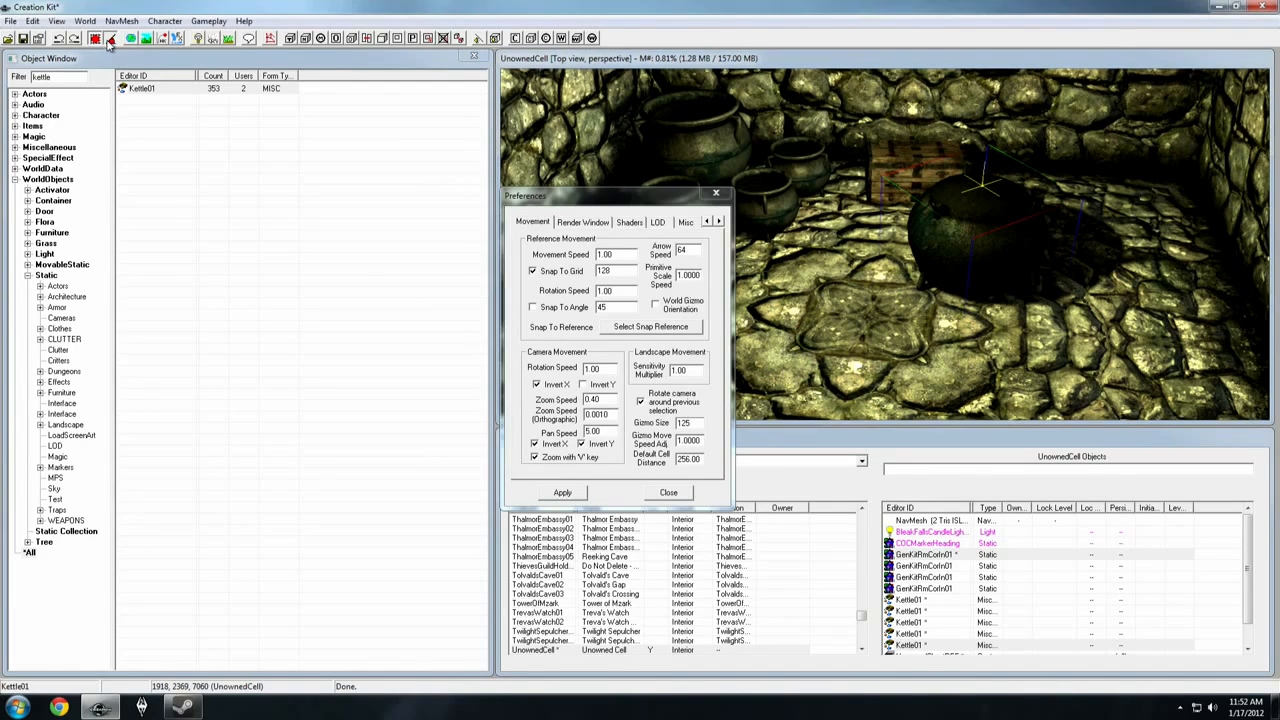
# Move the kettle back toward the wall, rotate it with 45-degree angle snapping, and close the preferences.
pyautogui.moveTo(951, 206); pyautogui.dragTo(1066, 206)
pyautogui.moveTo(1053, 211)
pyautogui.mouseDown(button='right')
pyautogui.moveTo(1123, 211)
pyautogui.moveTo(1073, 211)
pyautogui.mouseUp(button='right')
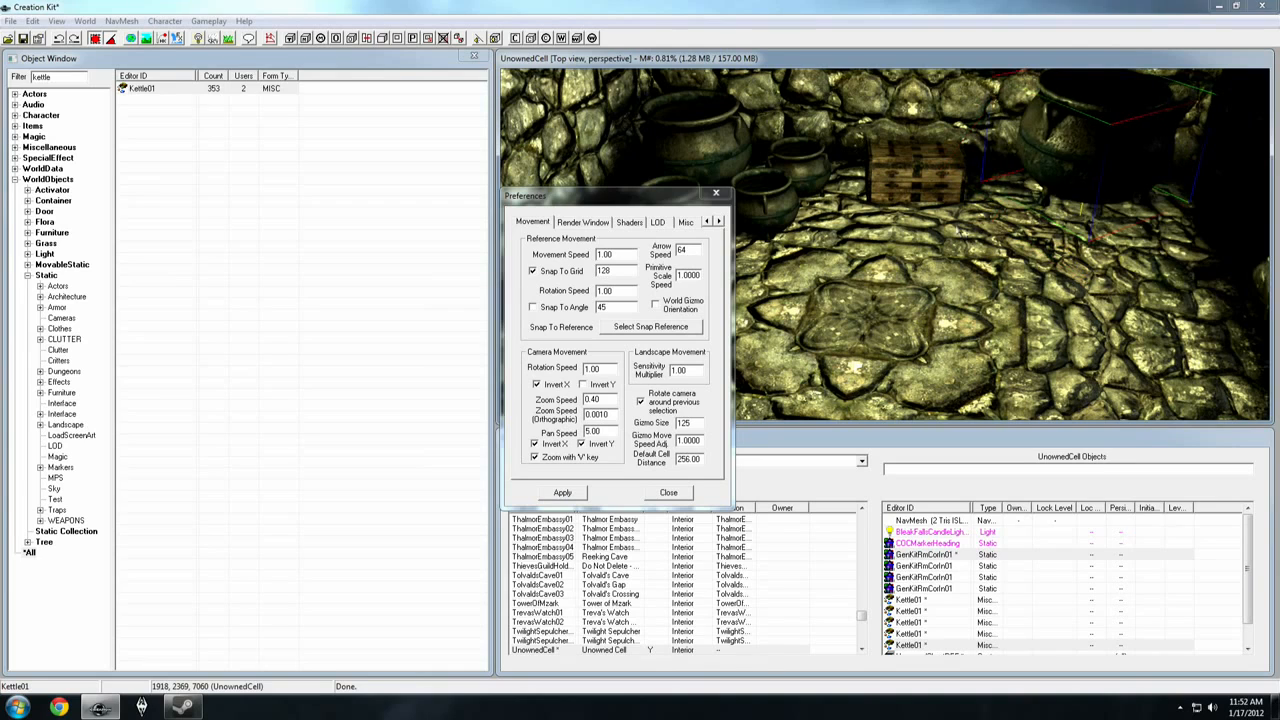
pyautogui.doubleClick(612, 307)
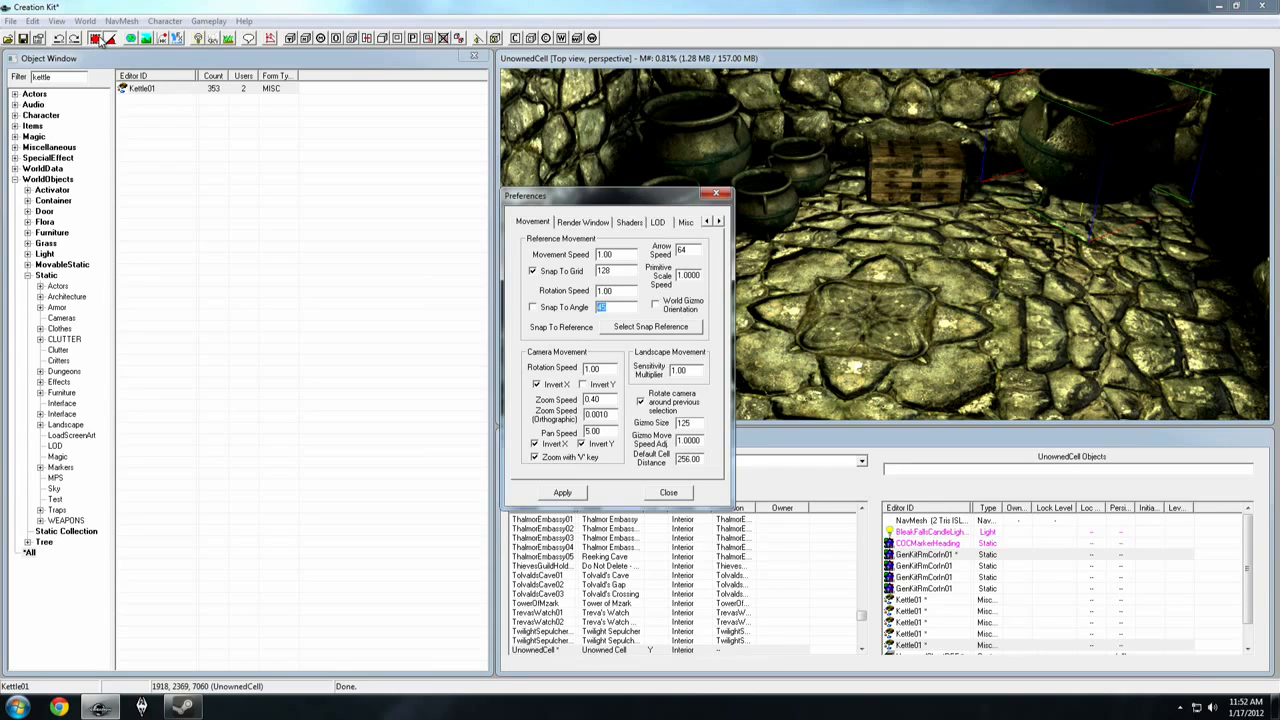
pyautogui.click(532, 309)
pyautogui.click(716, 194)
# Move the large kettle along the wall toward the corner and toggle grid and angle snapping.
pyautogui.moveTo(1053, 182); pyautogui.dragTo(988, 219, button='middle')
pyautogui.moveTo(1021, 178); pyautogui.dragTo(1120, 283)
pyautogui.press('q')
pyautogui.hotkey('ctrl', 'q')
pyautogui.keyDown('shift'); pyautogui.moveTo(1150, 275); pyautogui.dragTo(1120, 283, button='middle'); pyautogui.keyUp('shift')
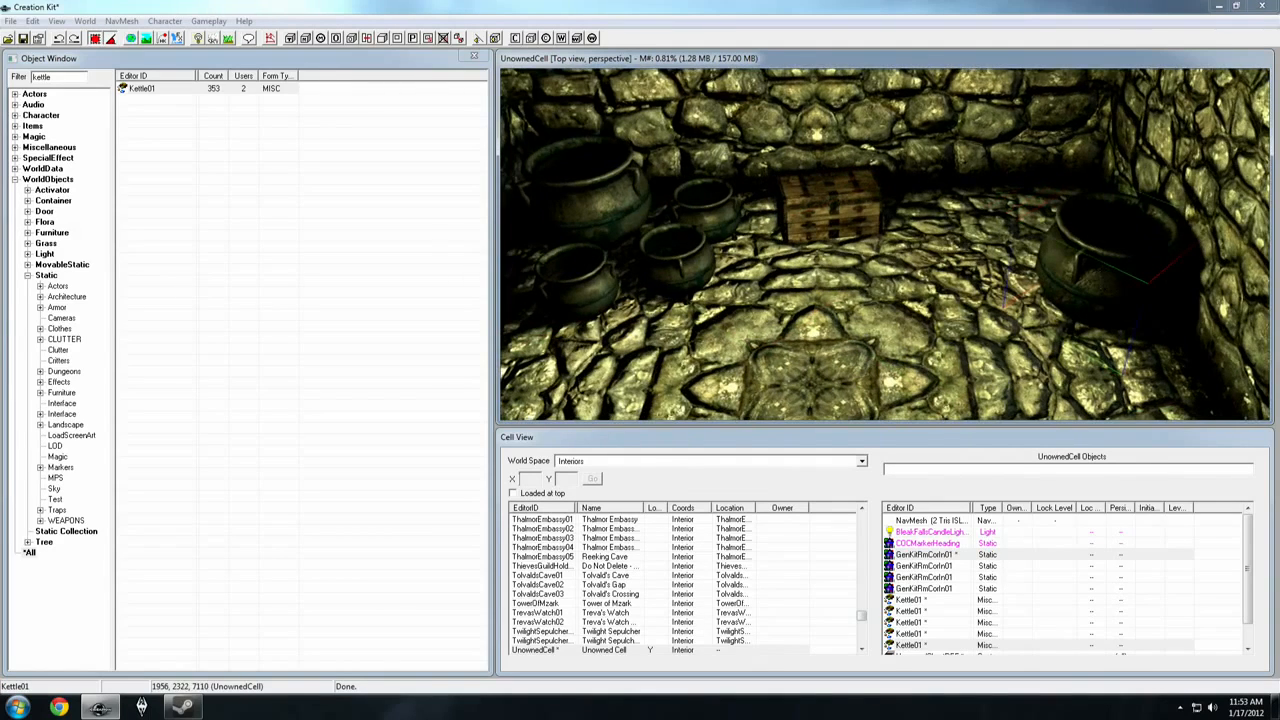
# Move the large kettle out in front of the chest, rotate it, and return it to the corner before selecting the chest.
pyautogui.moveTo(1112, 270); pyautogui.dragTo(912, 275)
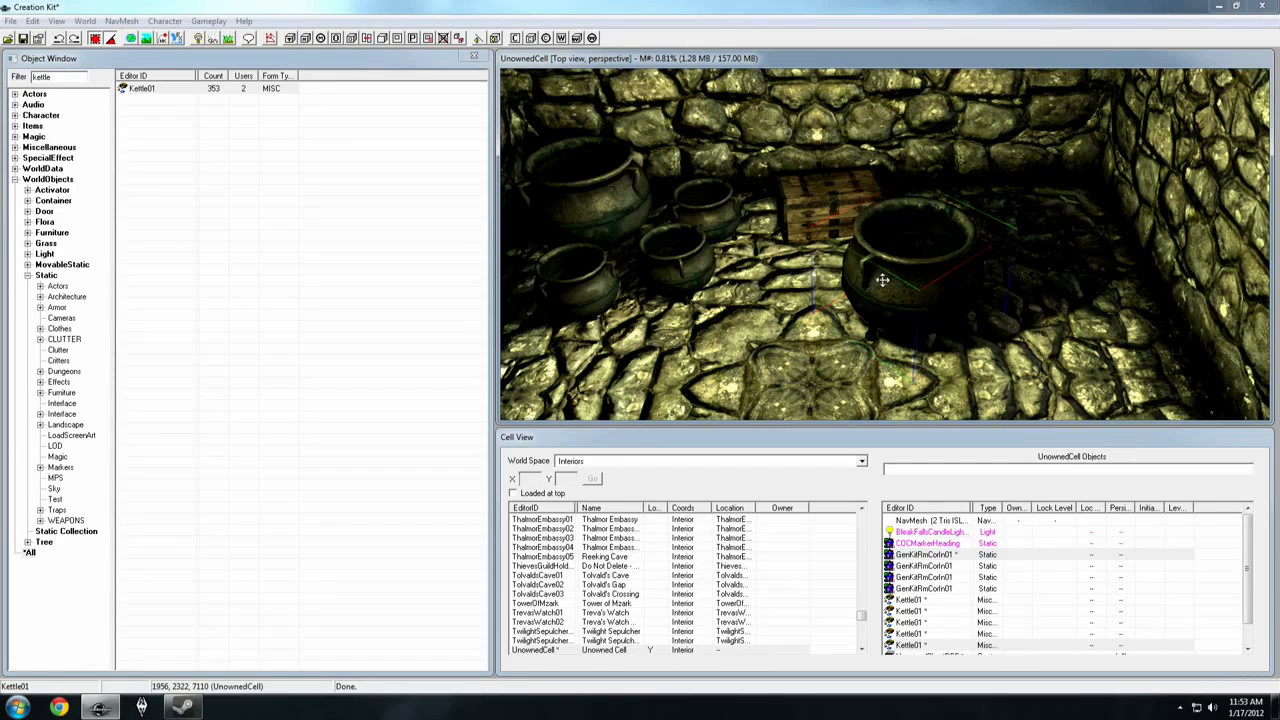
pyautogui.moveTo(883, 280); pyautogui.dragTo(923, 275, button='right')
pyautogui.moveTo(885, 277); pyautogui.dragTo(1066, 207)
pyautogui.scroll(-5, 876, 318)
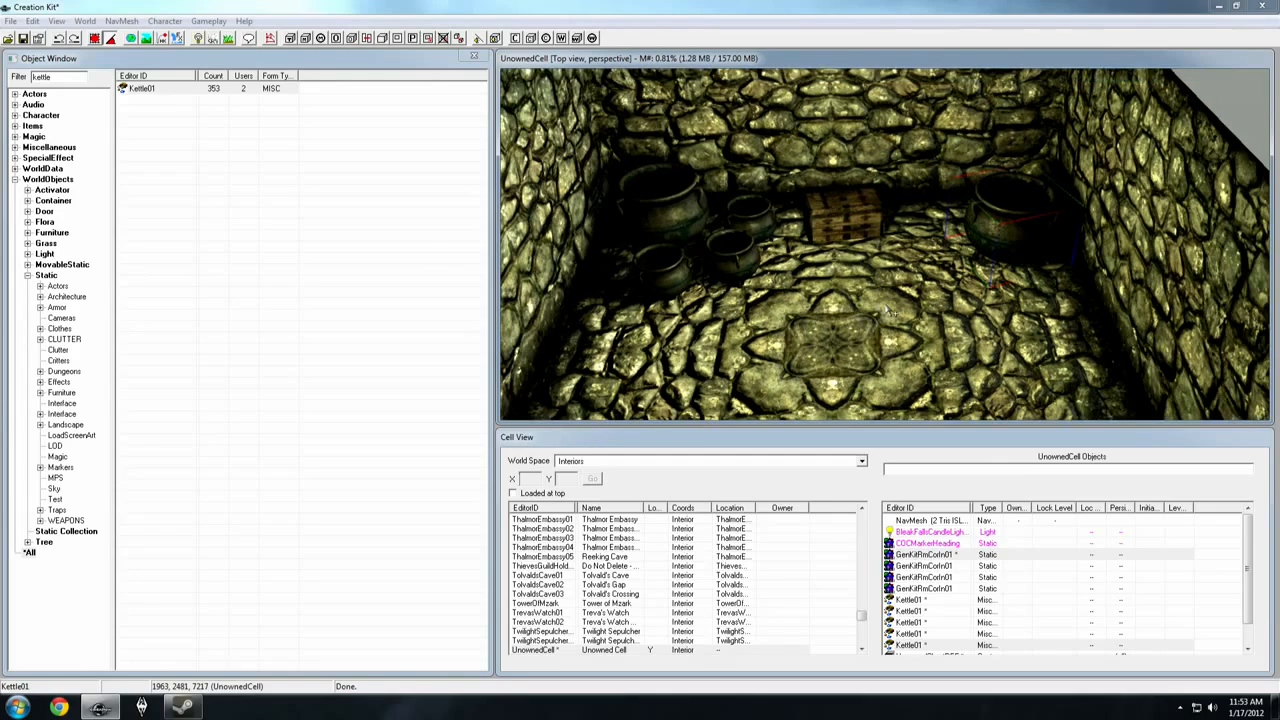
pyautogui.keyDown('shift'); pyautogui.moveTo(886, 310); pyautogui.dragTo(857, 303, button='middle'); pyautogui.keyUp('shift')
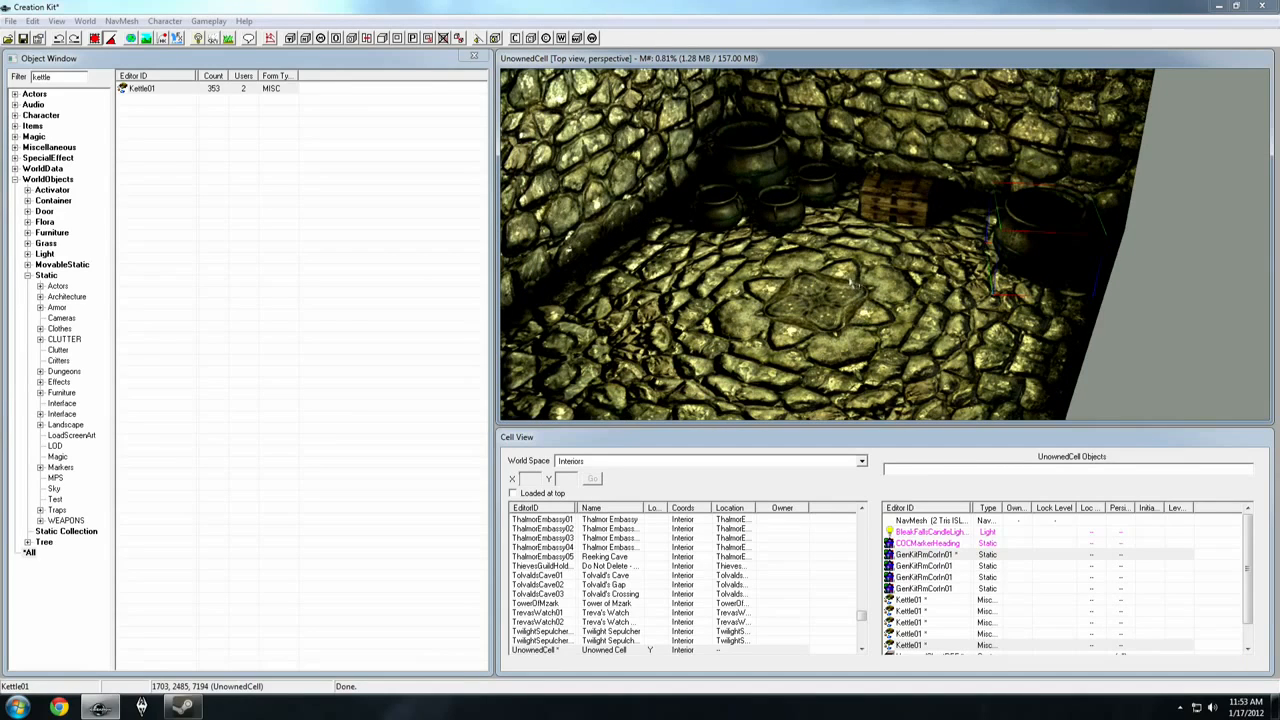
pyautogui.click(900, 195)
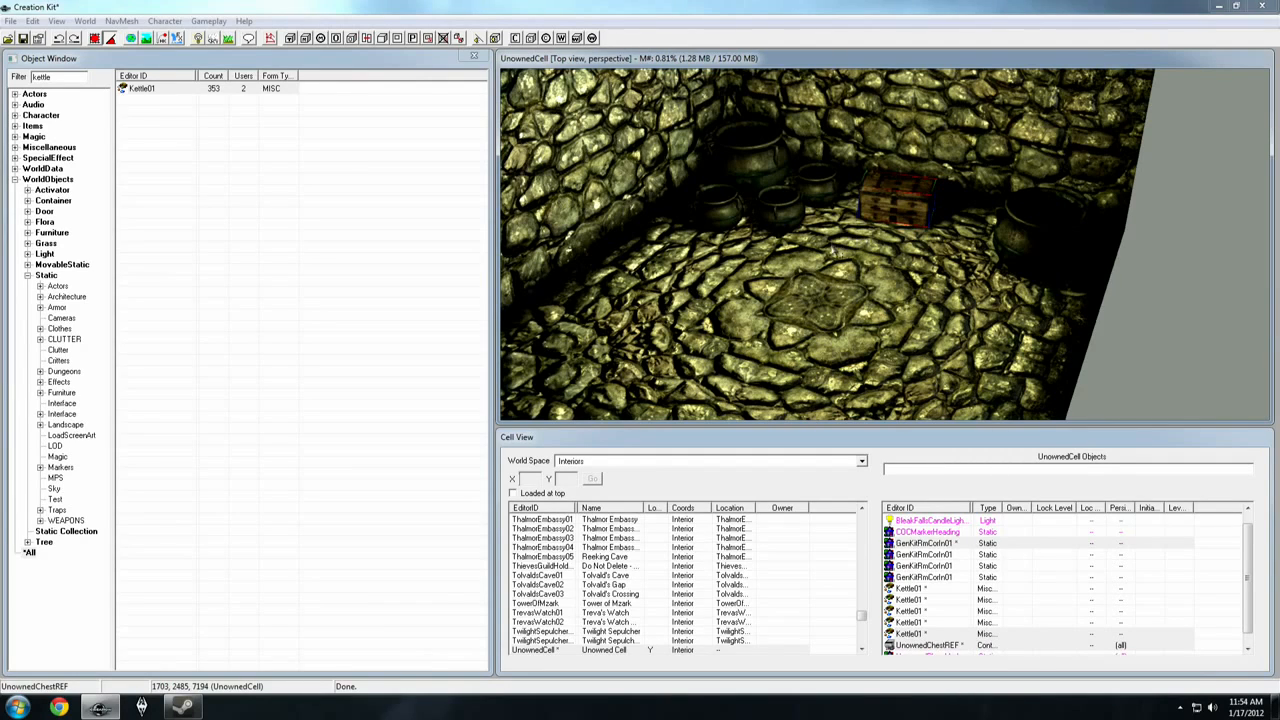
# Start saving the plugin and browse to the Steam folder under Program Files (x86) on Local Disk (C:).
pyautogui.click(21, 39)
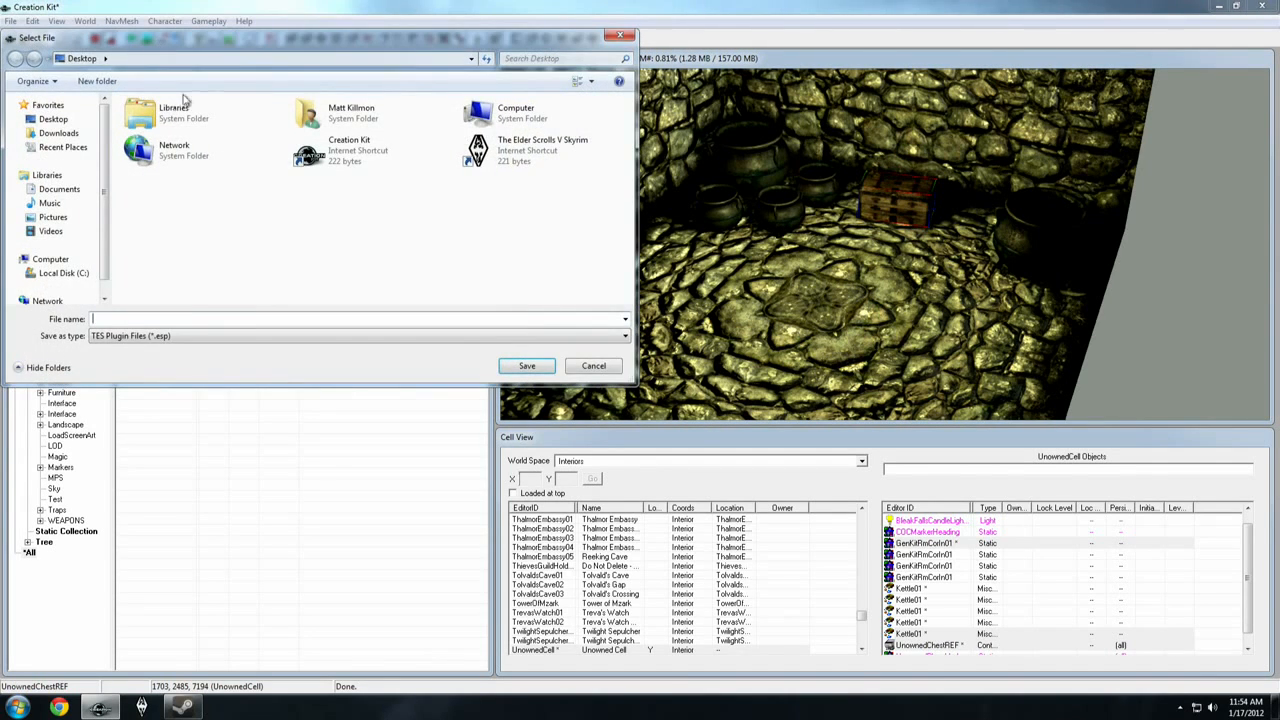
pyautogui.click(155, 59)
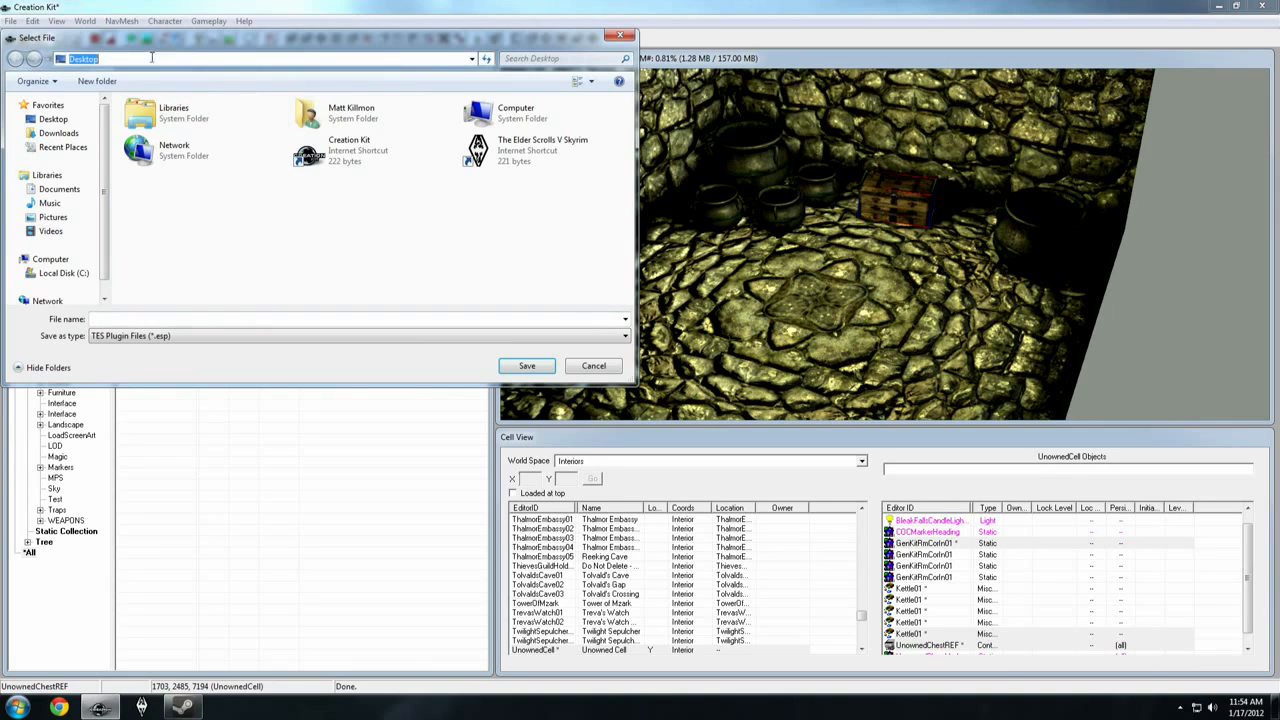
pyautogui.click(64, 274)
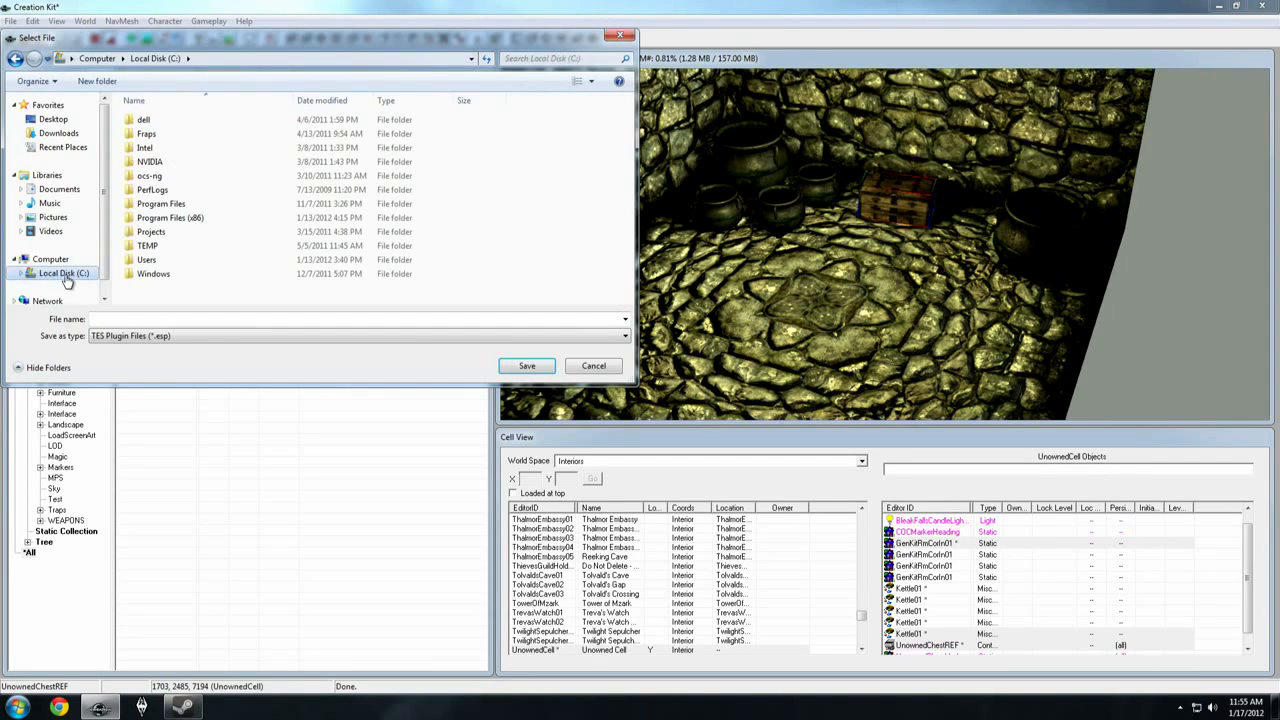
pyautogui.doubleClick(163, 220)
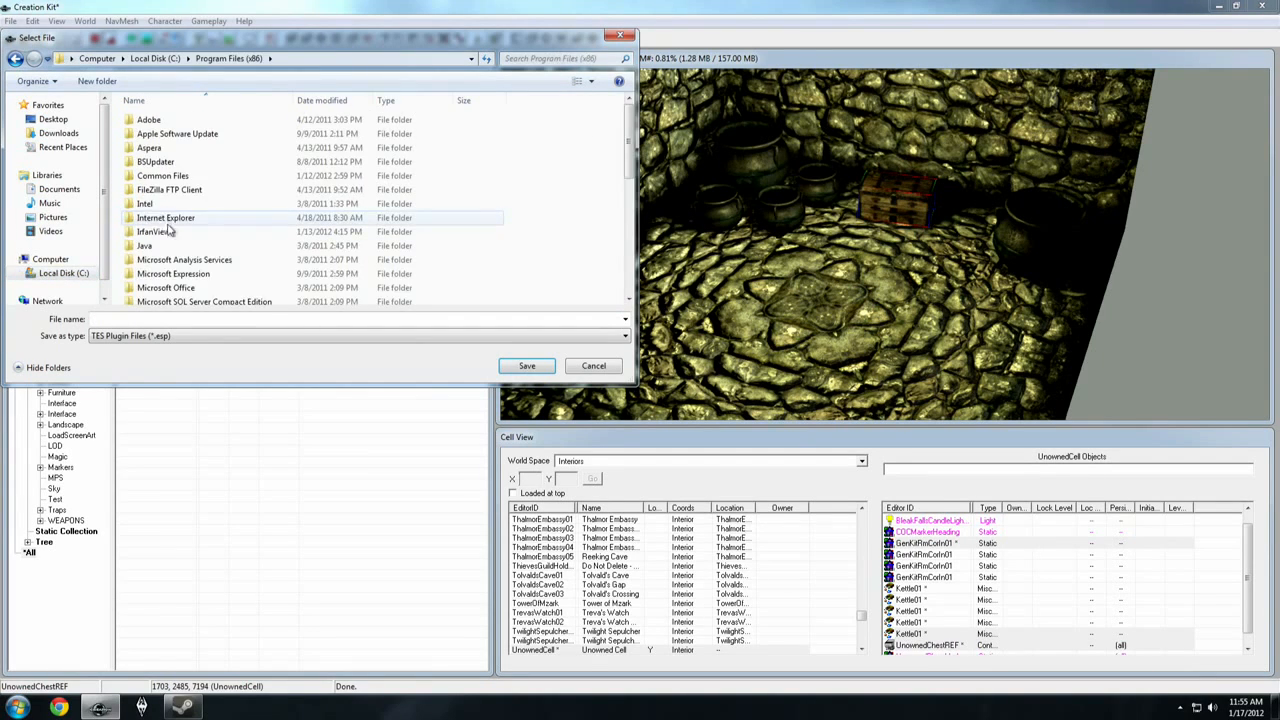
pyautogui.click(150, 276)
pyautogui.scroll(-5, 152, 284)
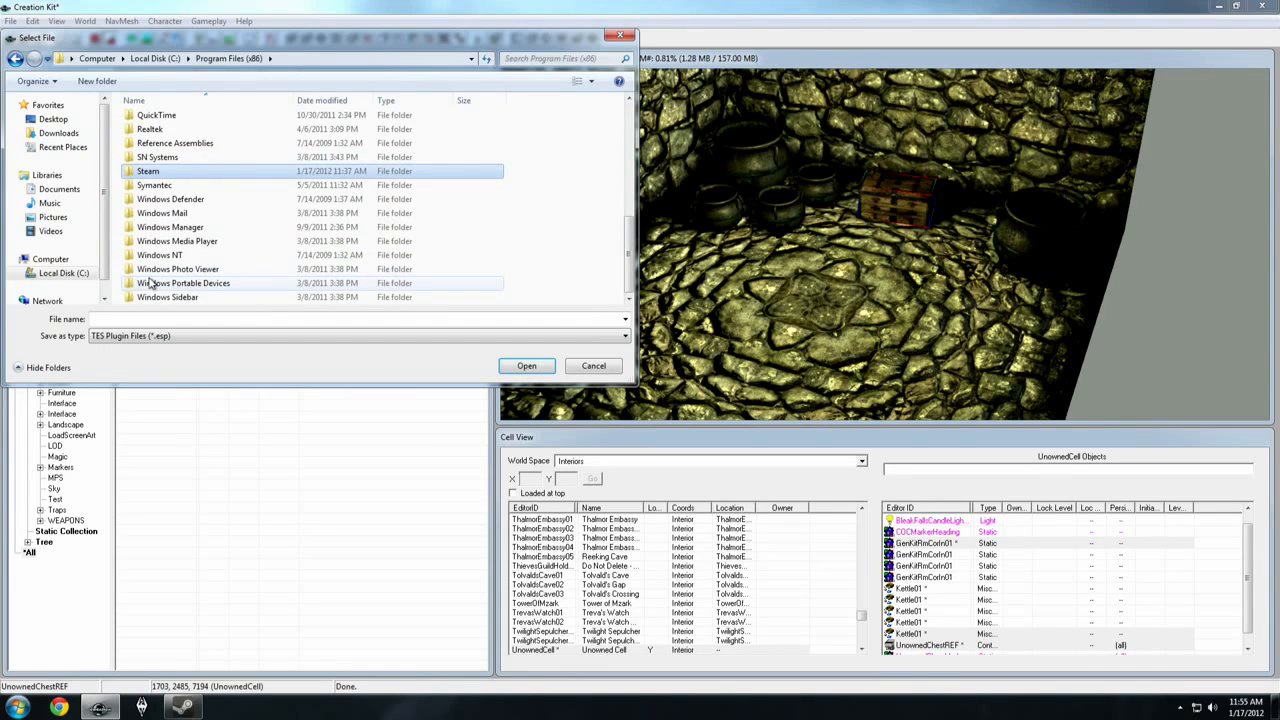
pyautogui.doubleClick(160, 176)
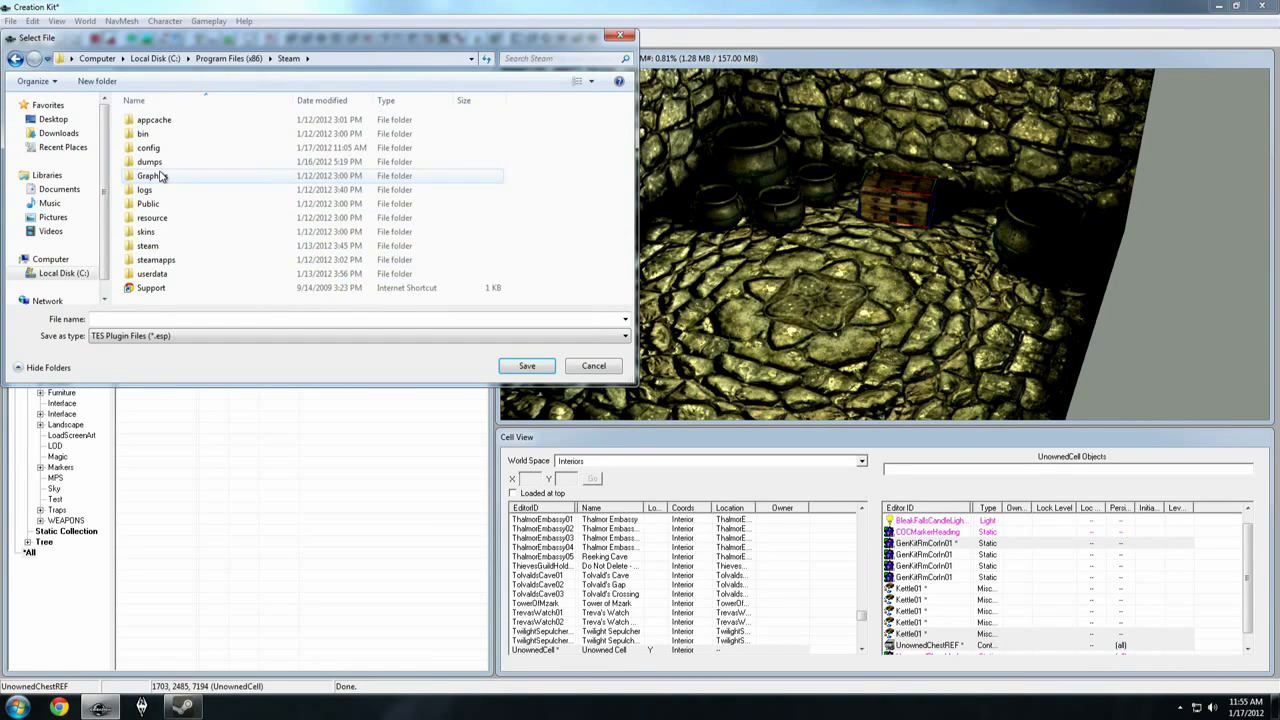
# Open the steamapps\common\skyrim\Data folder and save the plugin there as TestMod01.
pyautogui.doubleClick(160, 259)
pyautogui.doubleClick(162, 121)
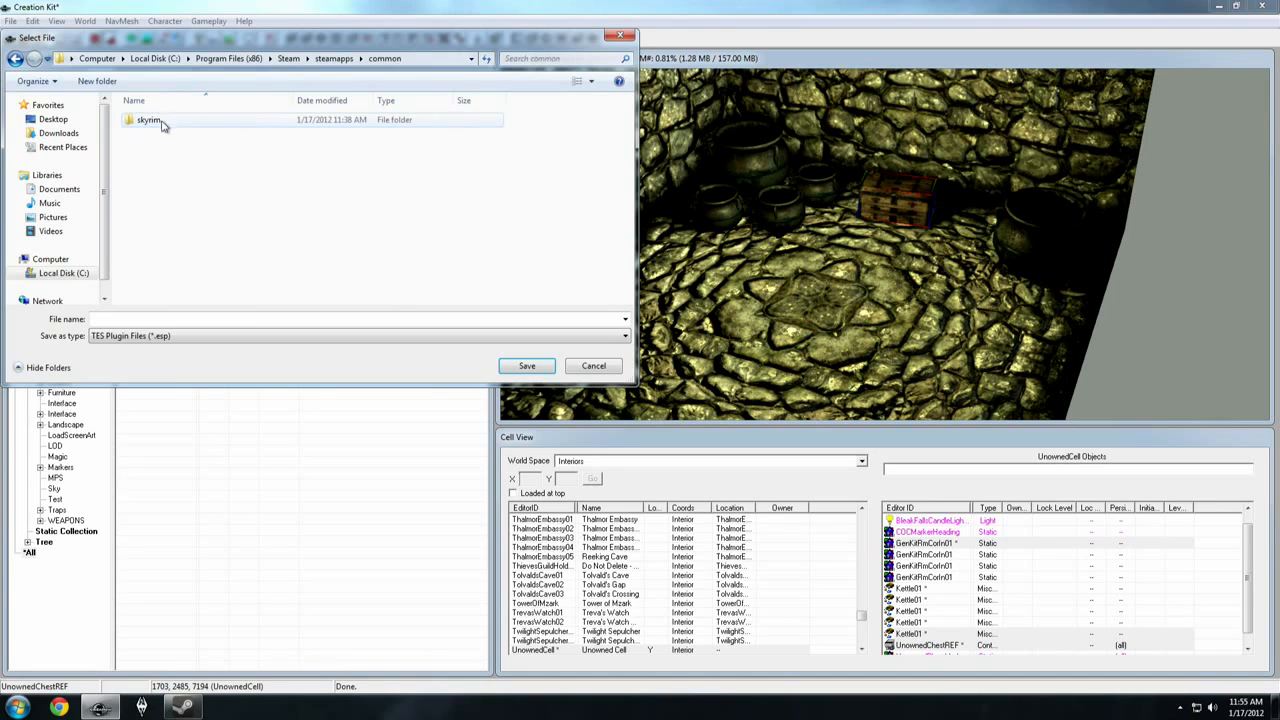
pyautogui.doubleClick(162, 122)
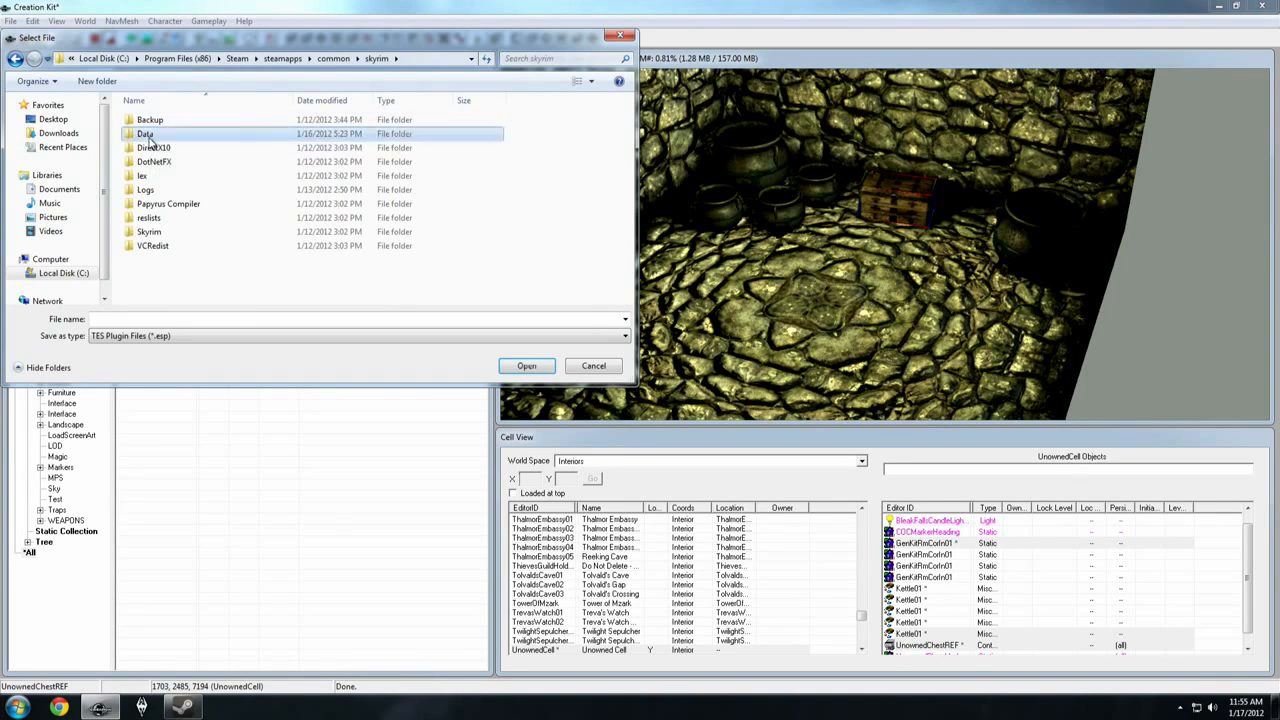
pyautogui.doubleClick(150, 136)
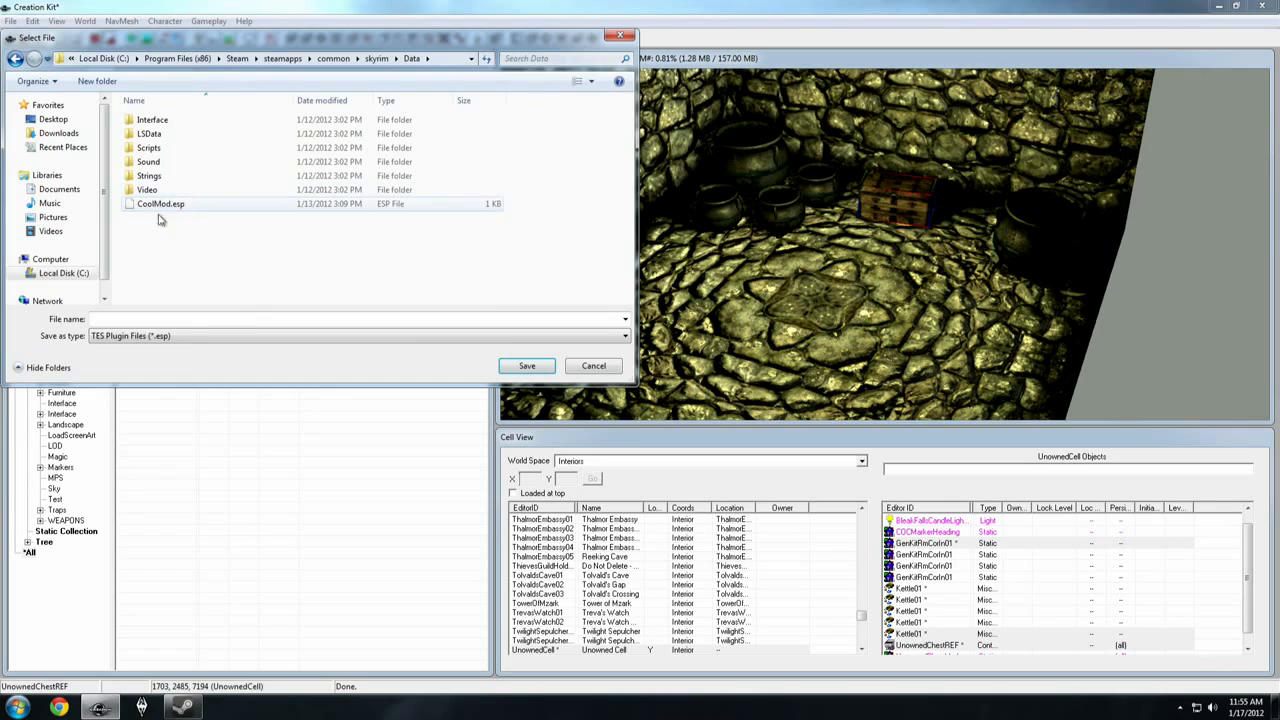
pyautogui.click(187, 317)
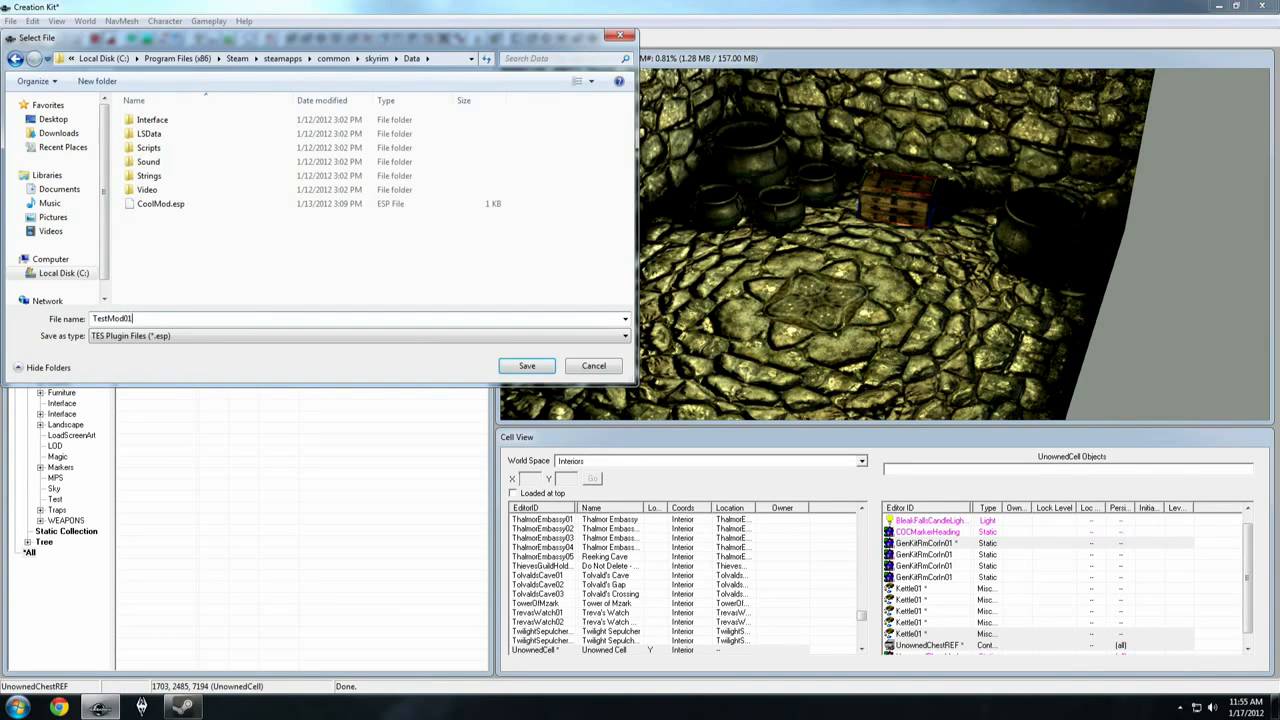
pyautogui.click(515, 369)
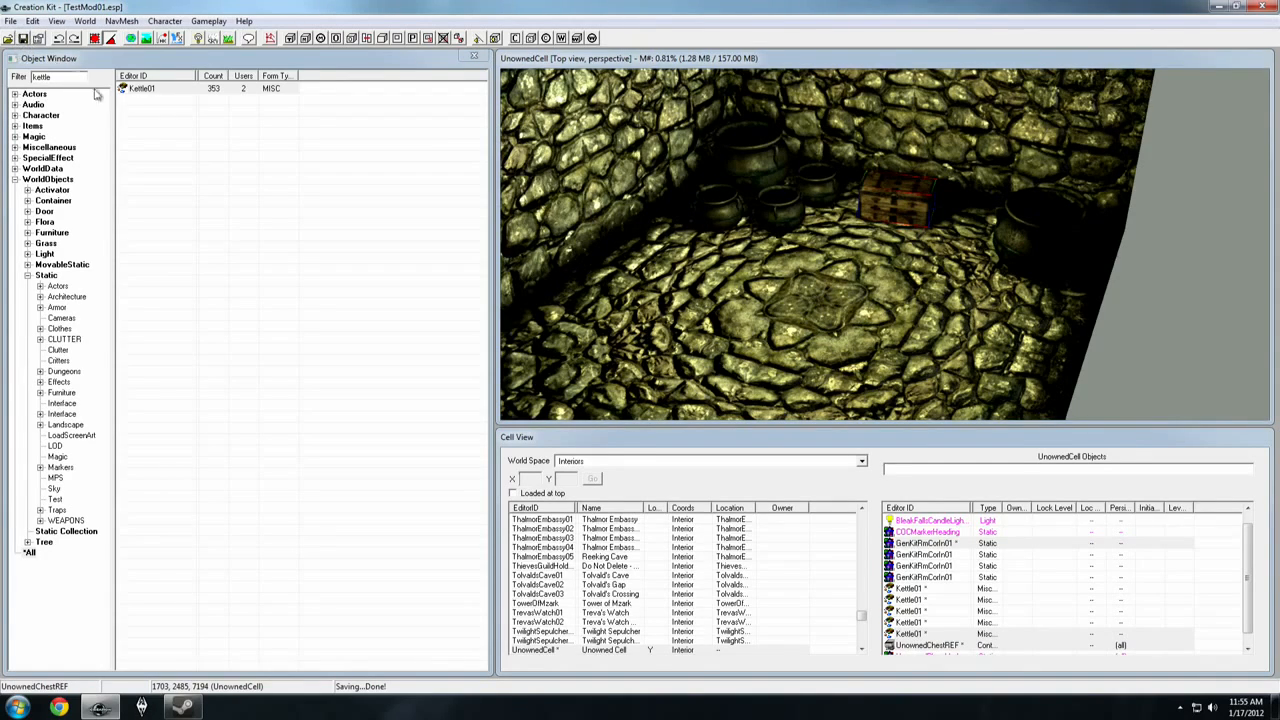
# Switch to Steam, list all games in the library, launch The Elder Scrolls V: Skyrim, and minimize Steam.
pyautogui.click(1218, 7)
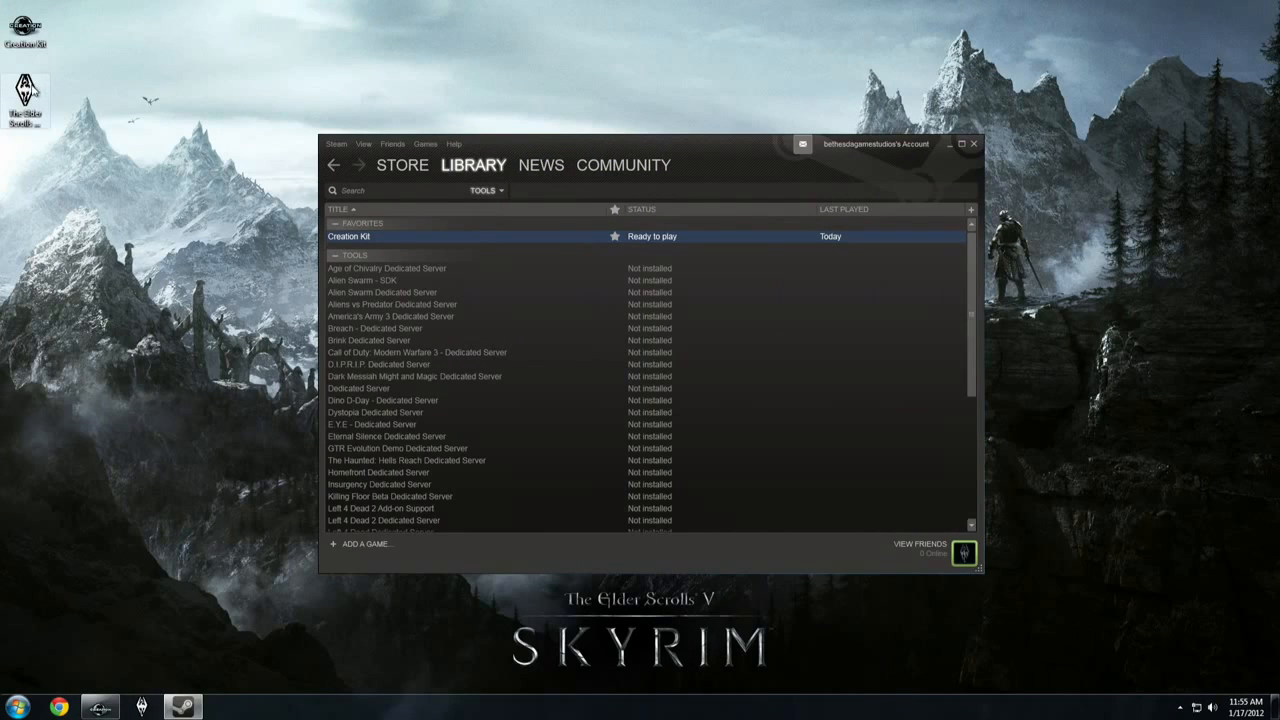
pyautogui.click(468, 192)
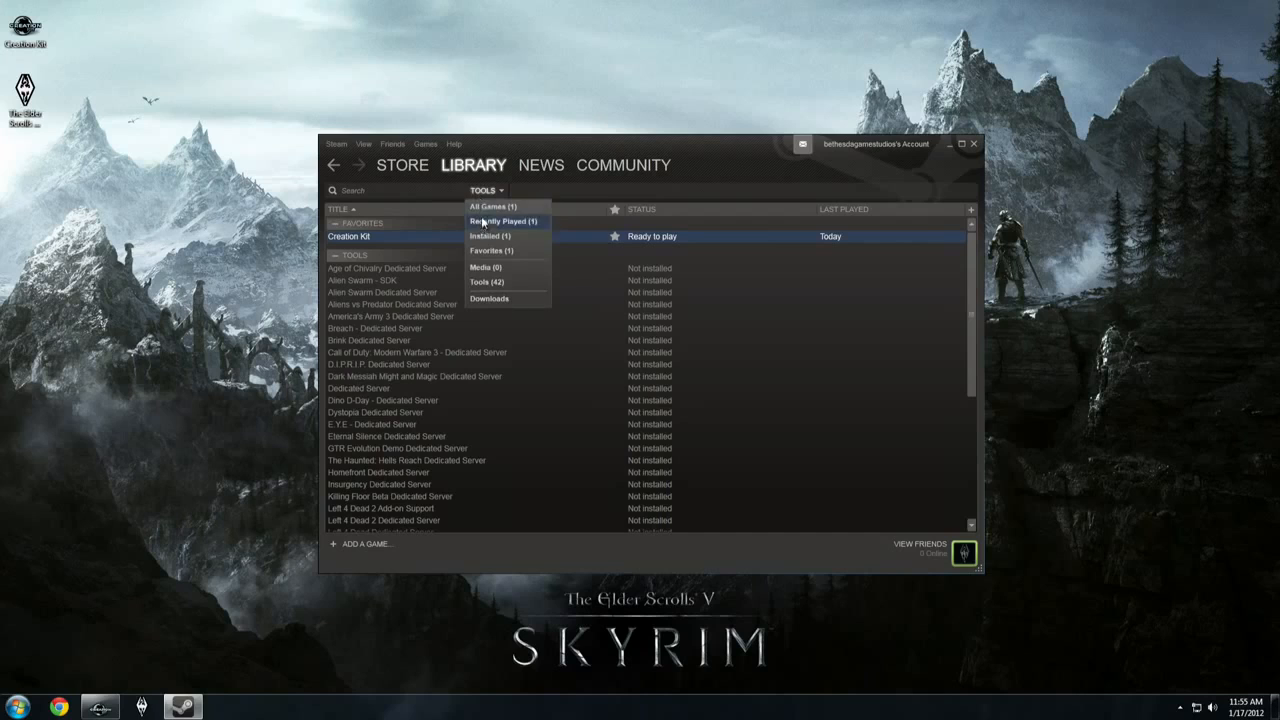
pyautogui.click(487, 207)
pyautogui.click(538, 275)
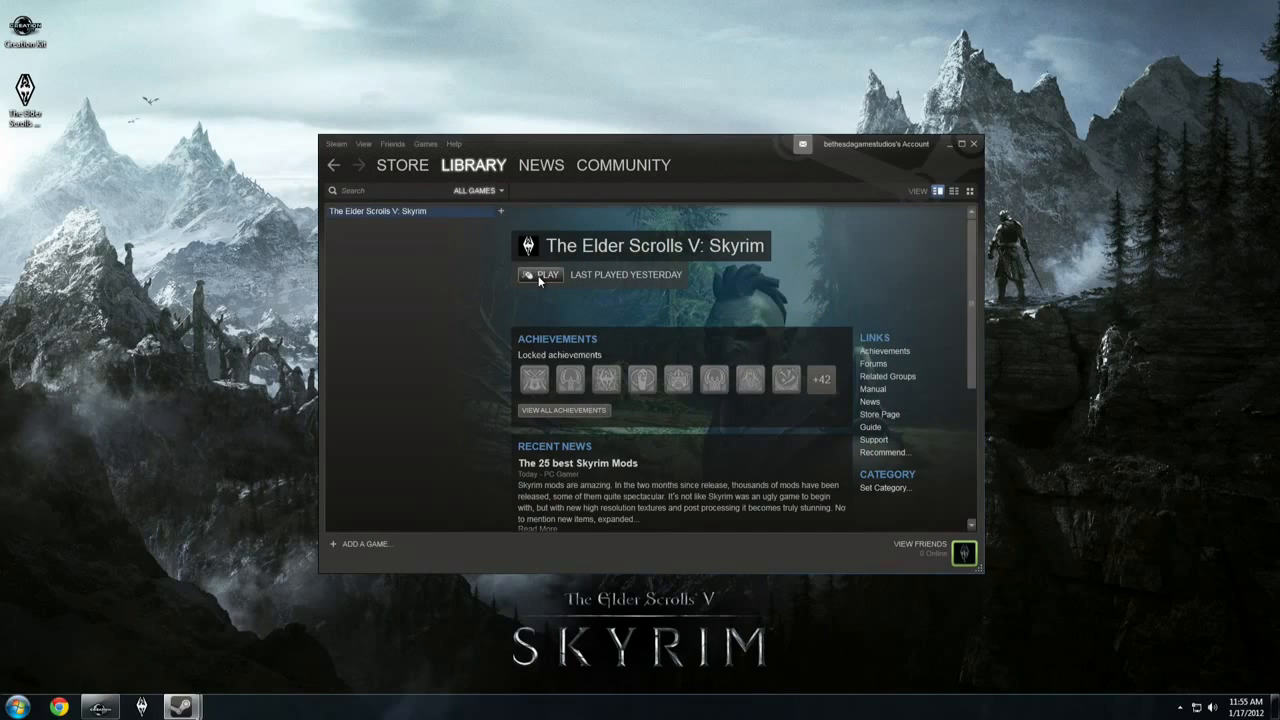
pyautogui.click(949, 144)
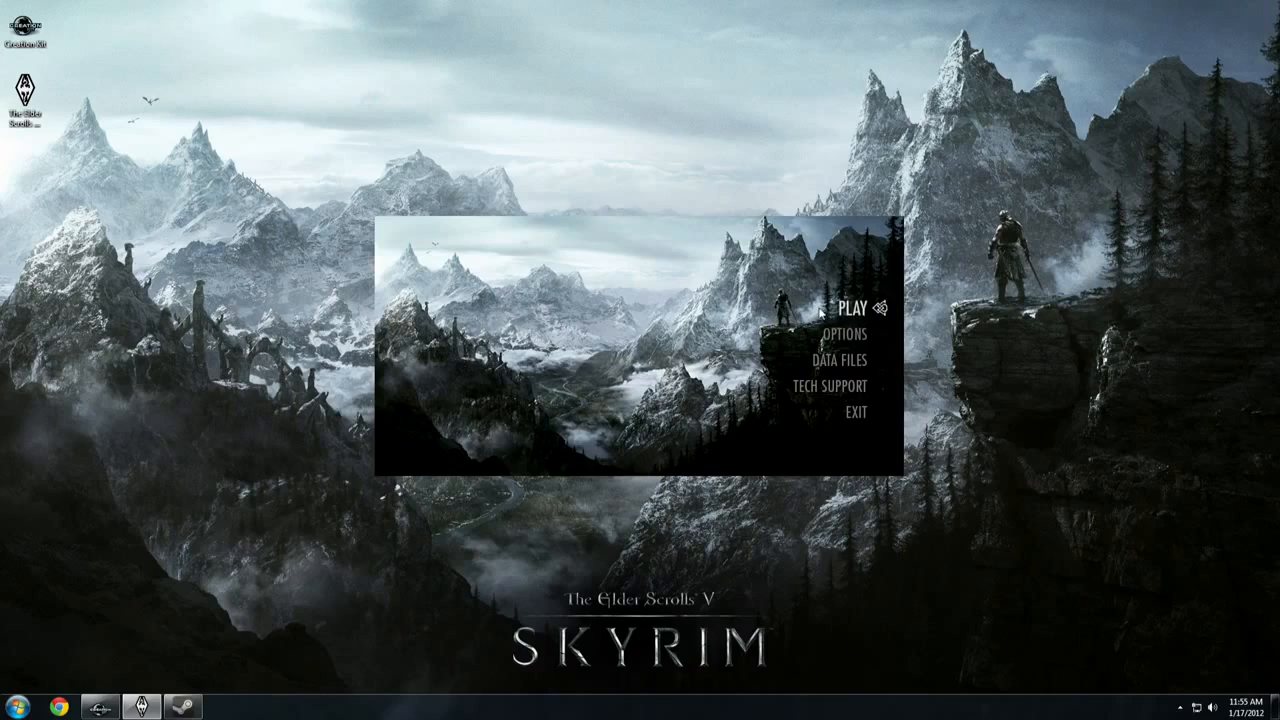
# Disable CoolMod.esp in the Skyrim launcher's data files and start the game.
pyautogui.click(836, 360)
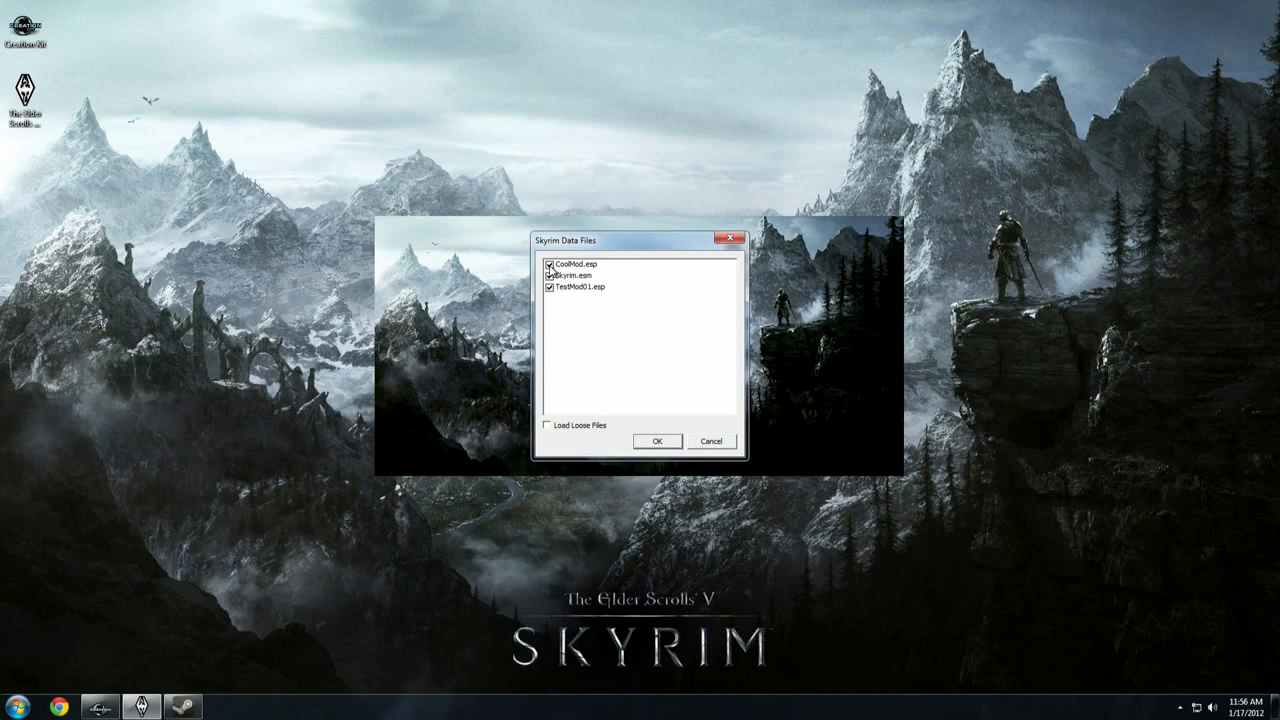
pyautogui.click(549, 264)
pyautogui.click(657, 441)
pyautogui.click(847, 310)
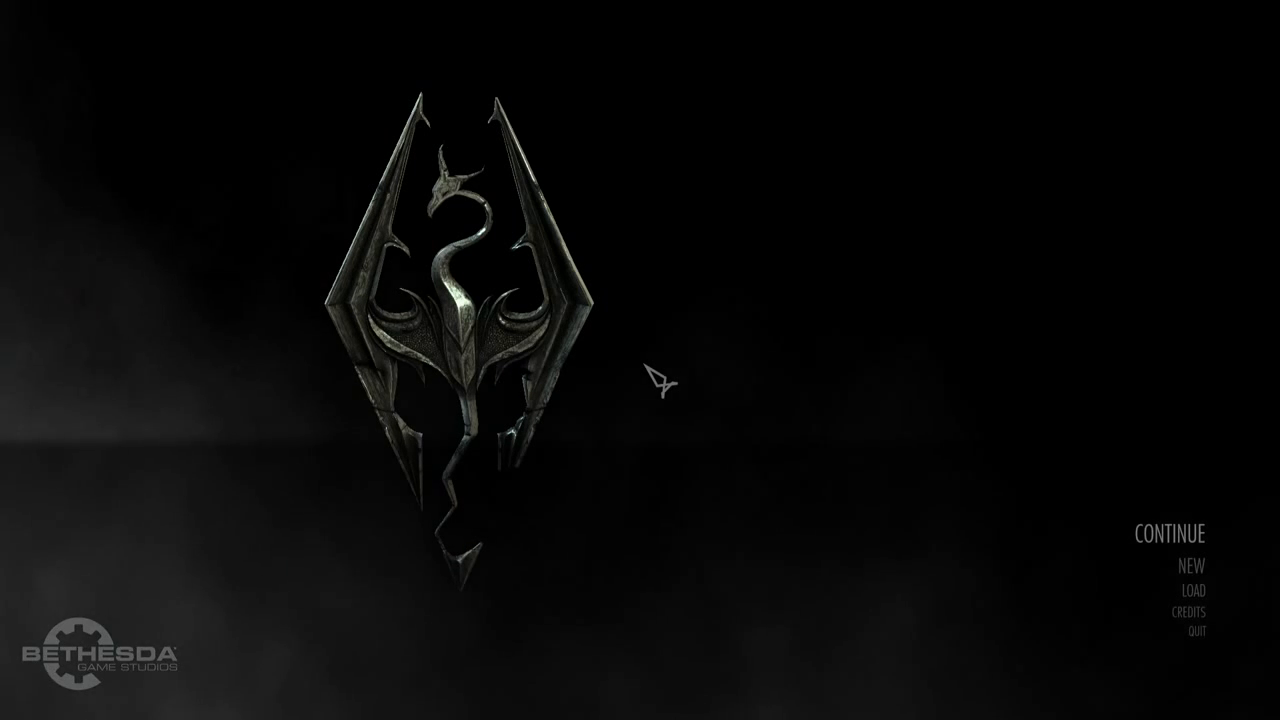
# Load the edited cell from the game's main menu with the console command "coc unownedcell".
pyautogui.write('coc')
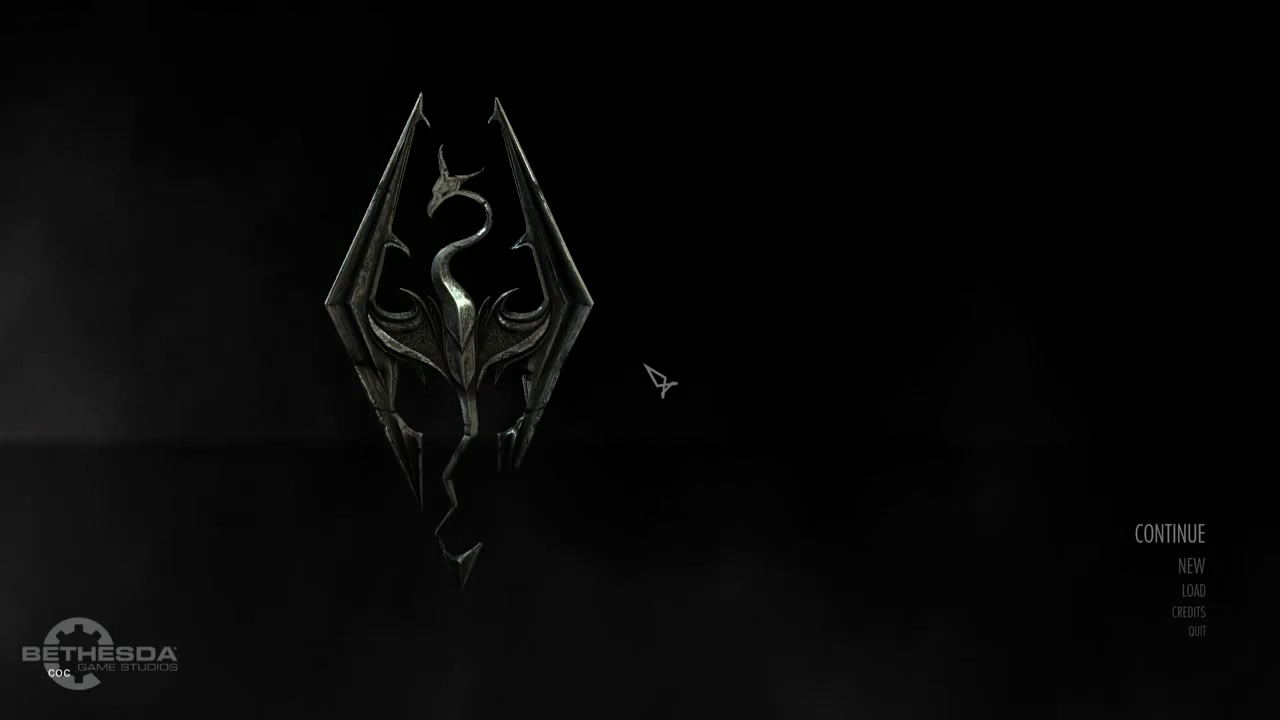
pyautogui.write(' unow')
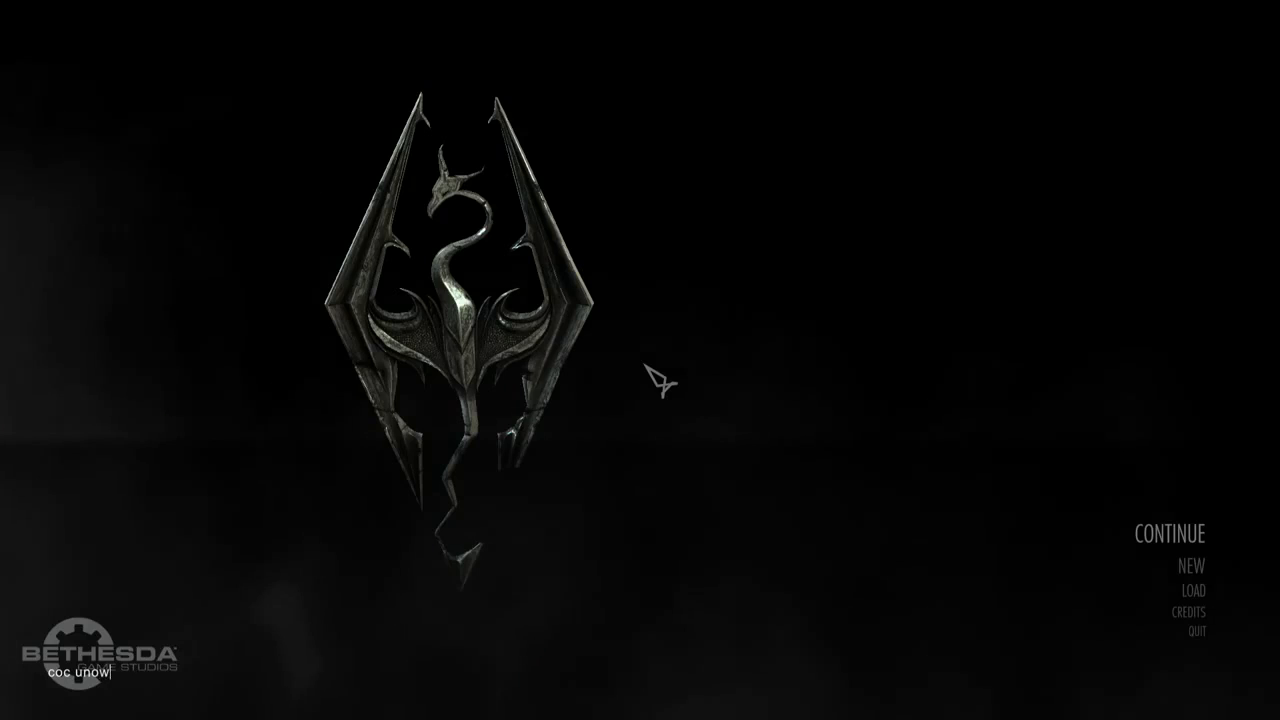
pyautogui.write('nedcell')
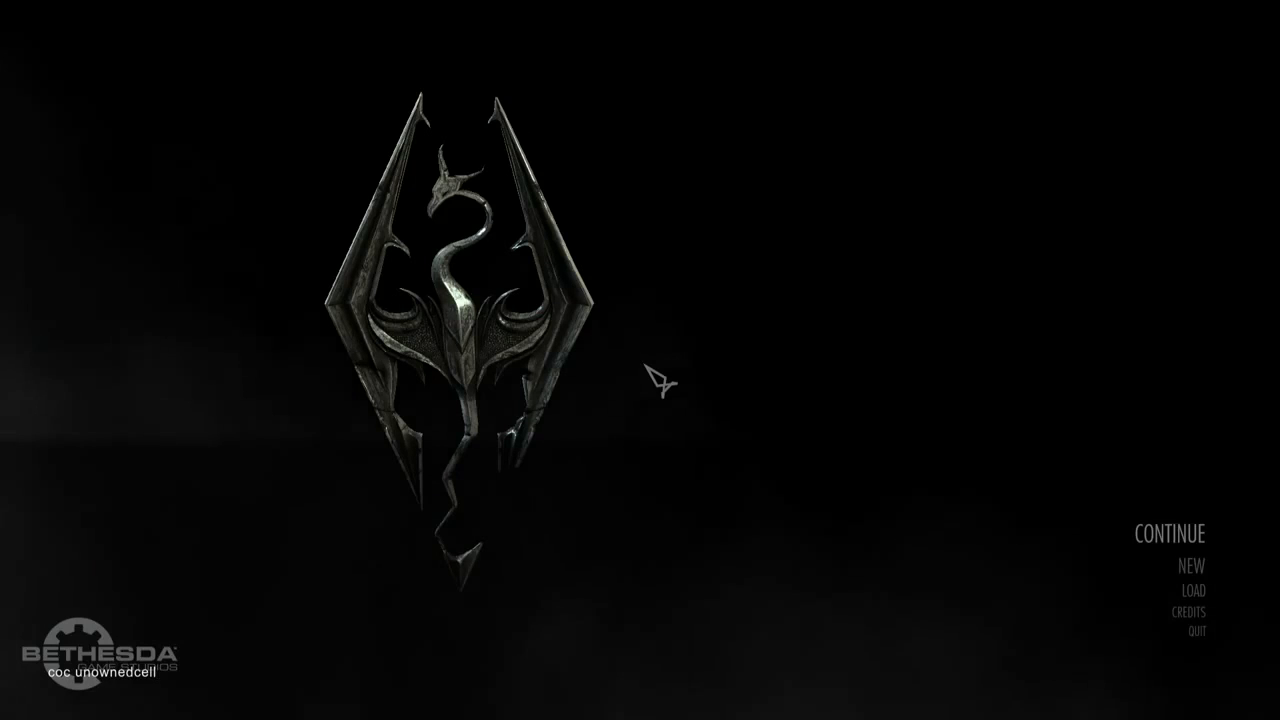
pyautogui.press('Return')
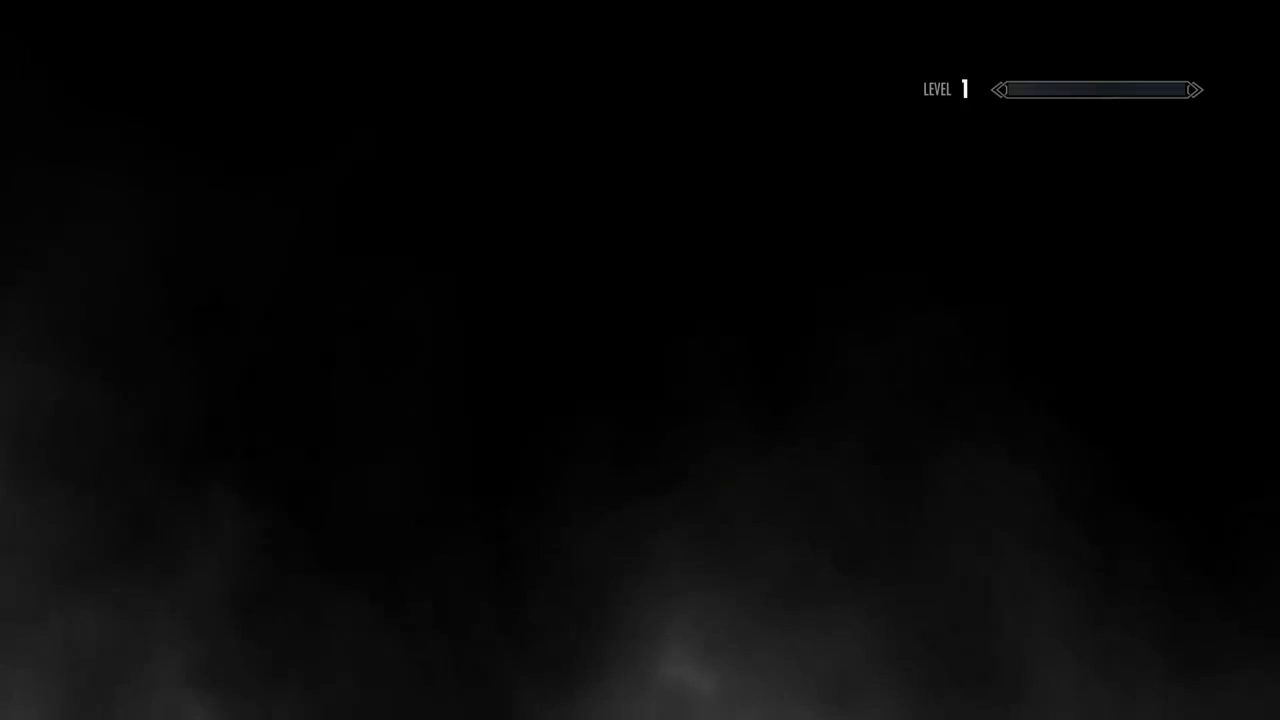
# Walk around the loaded cell and examine the chest and kettles placed in it.
pyautogui.press('s')
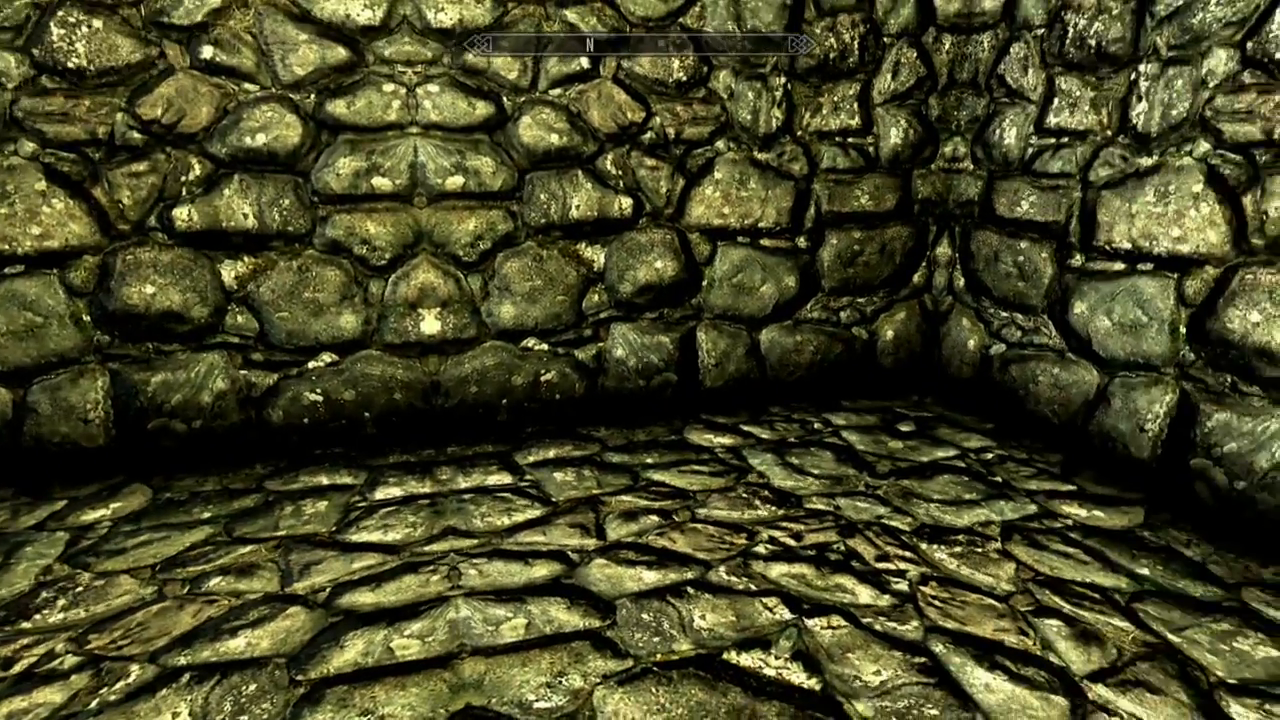
pyautogui.press('a')
pyautogui.press('a')
pyautogui.press('w')
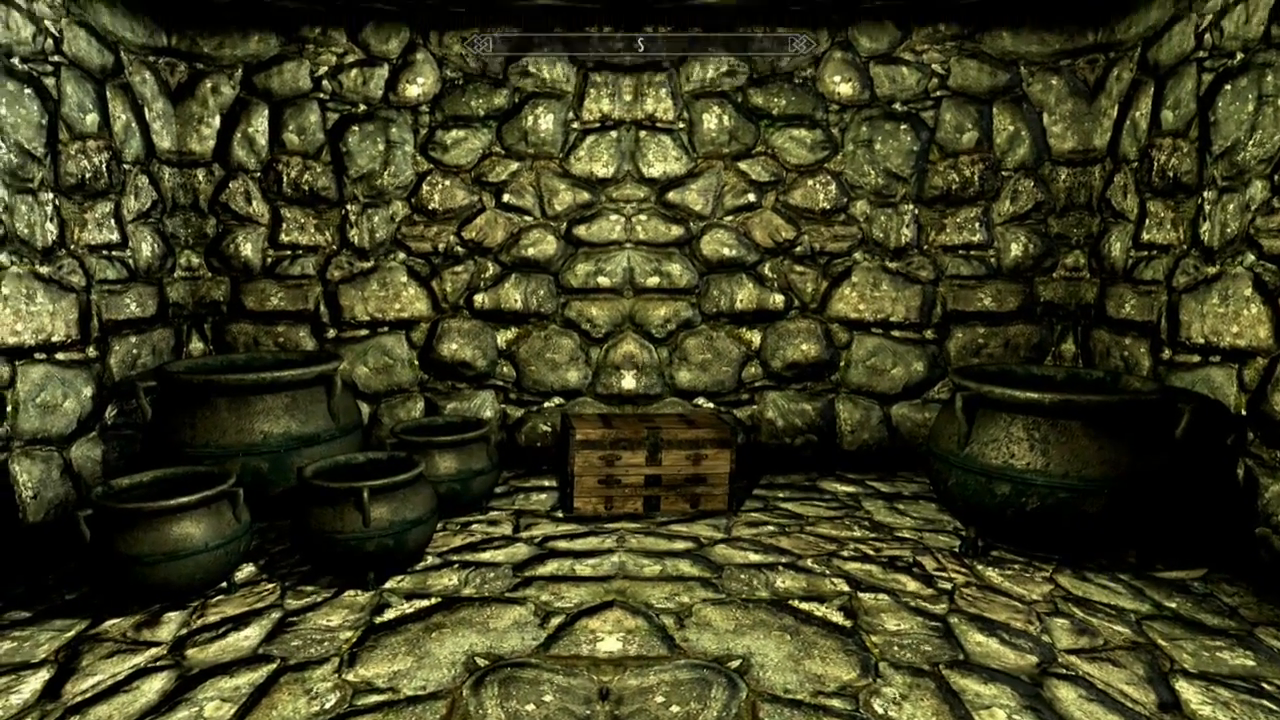
pyautogui.press('s')
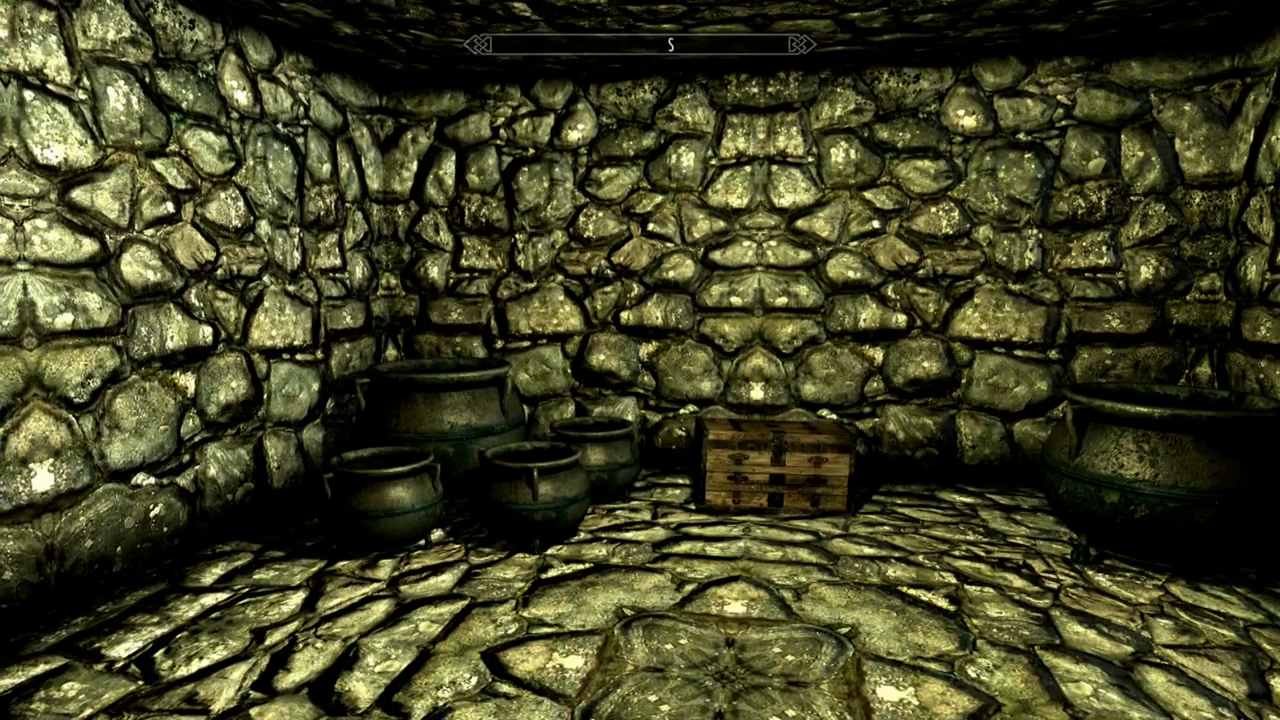
pyautogui.press('d')
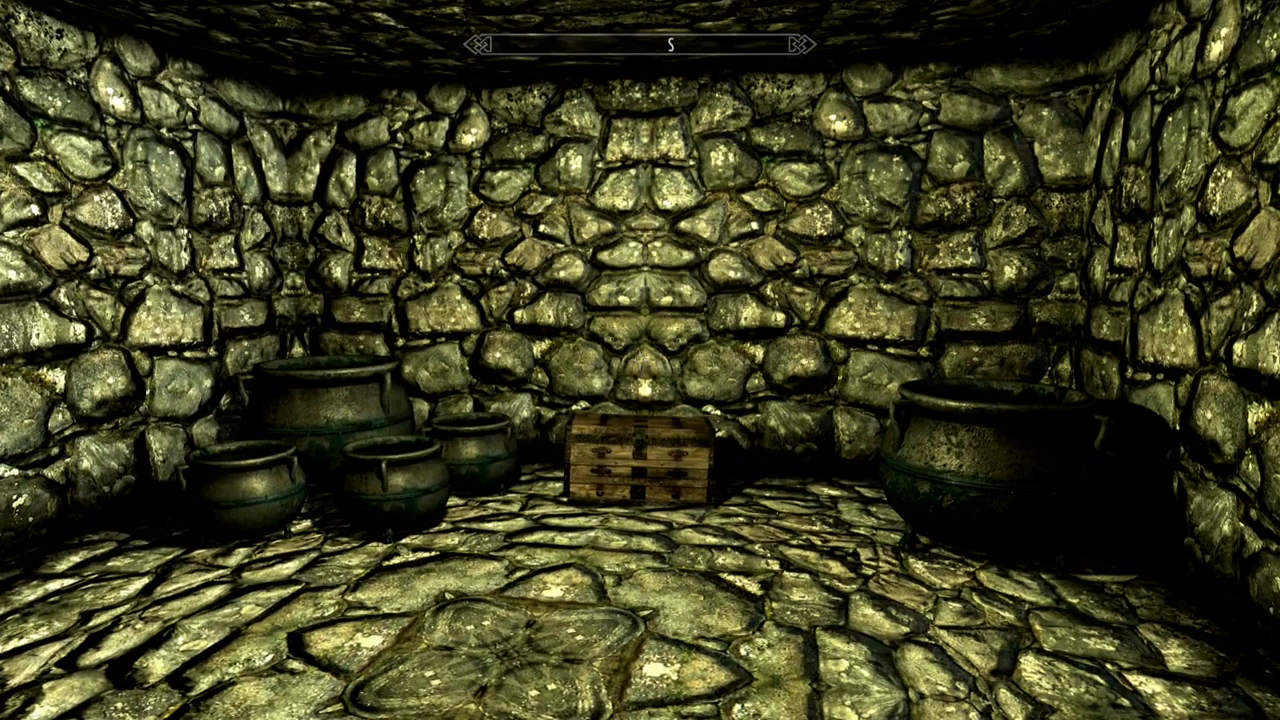